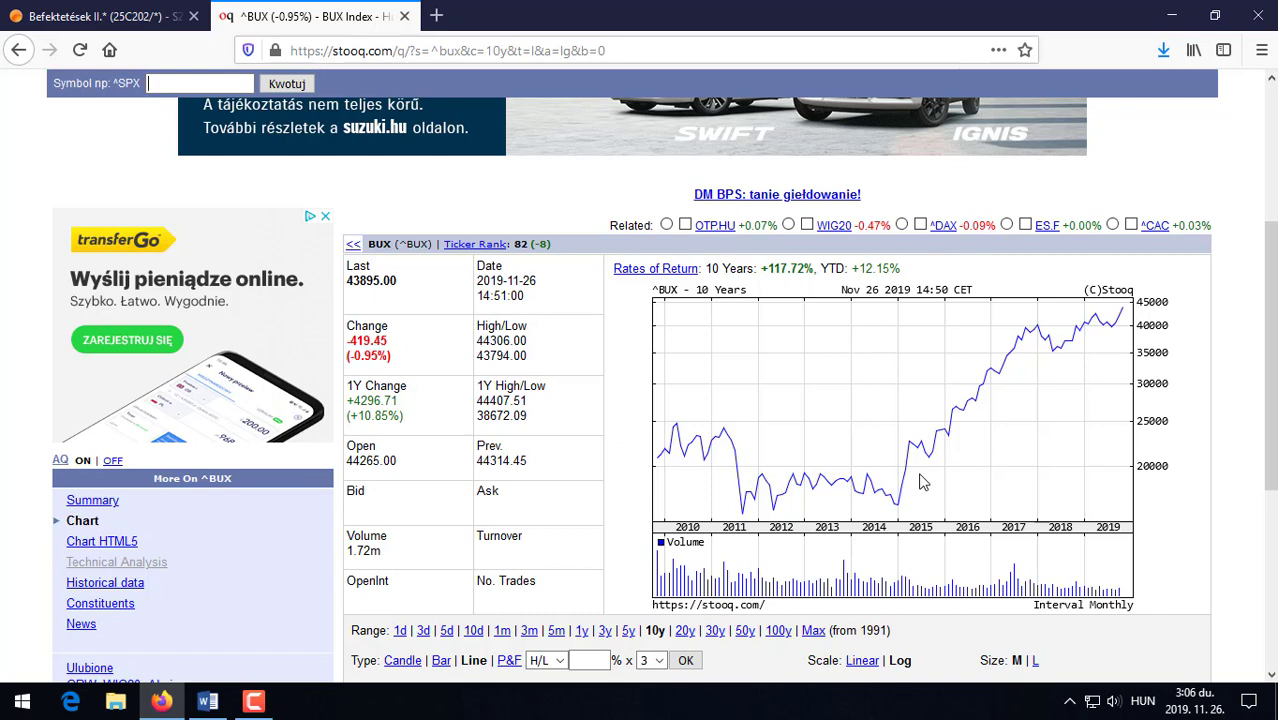
Check the WACC formulas in the Word document, then download input.xlsx from the course's Dokumentumok/adatok folder in Firefox.
left_click(207, 701)
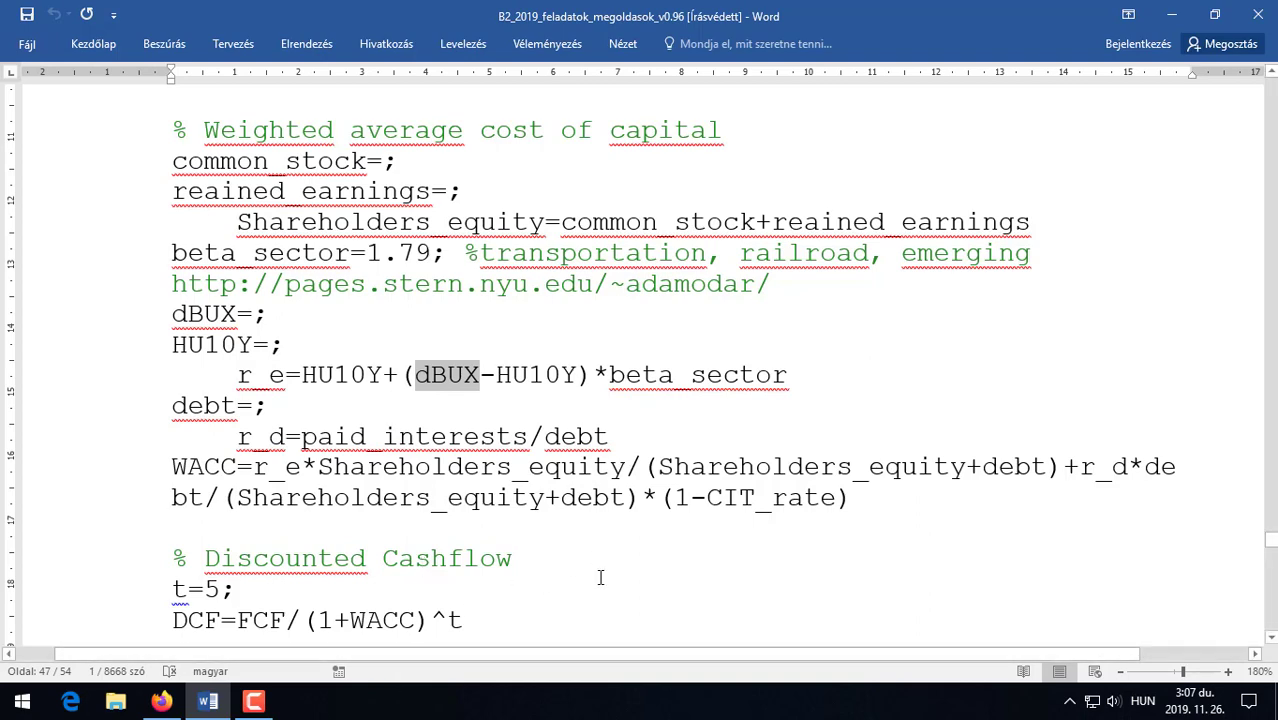
left_click(161, 701)
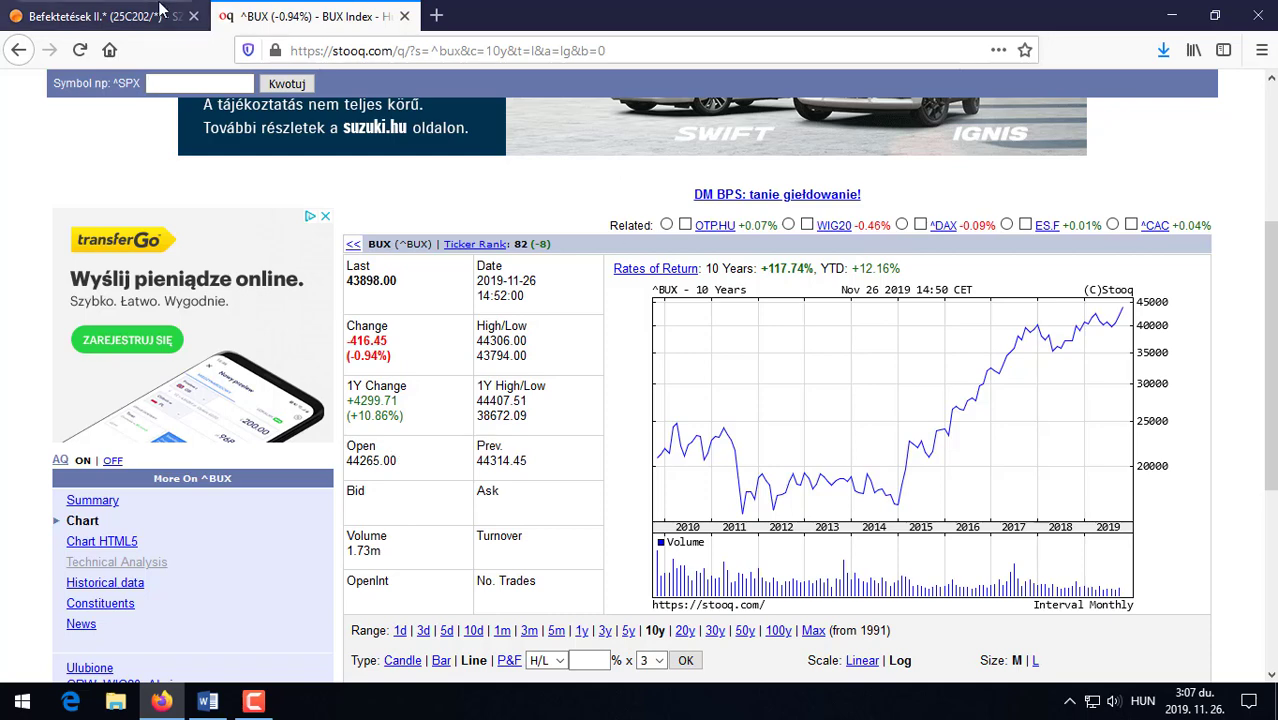
left_click(100, 16)
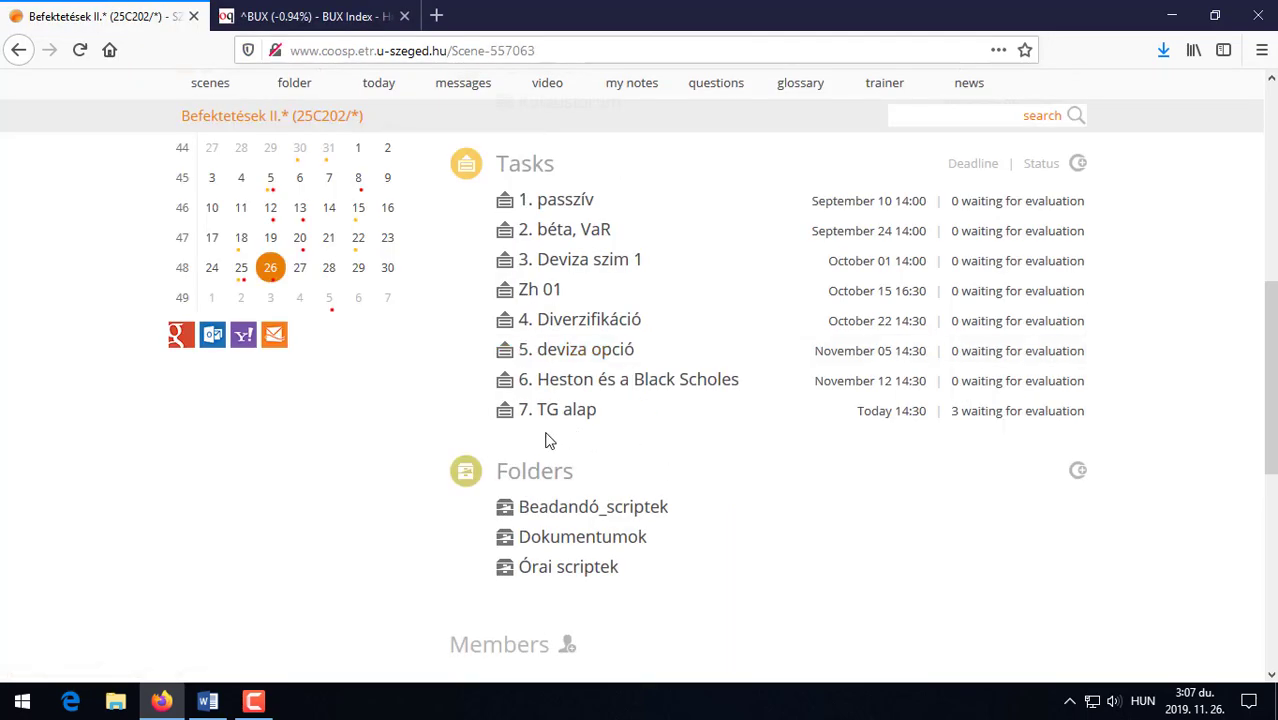
left_click(612, 538)
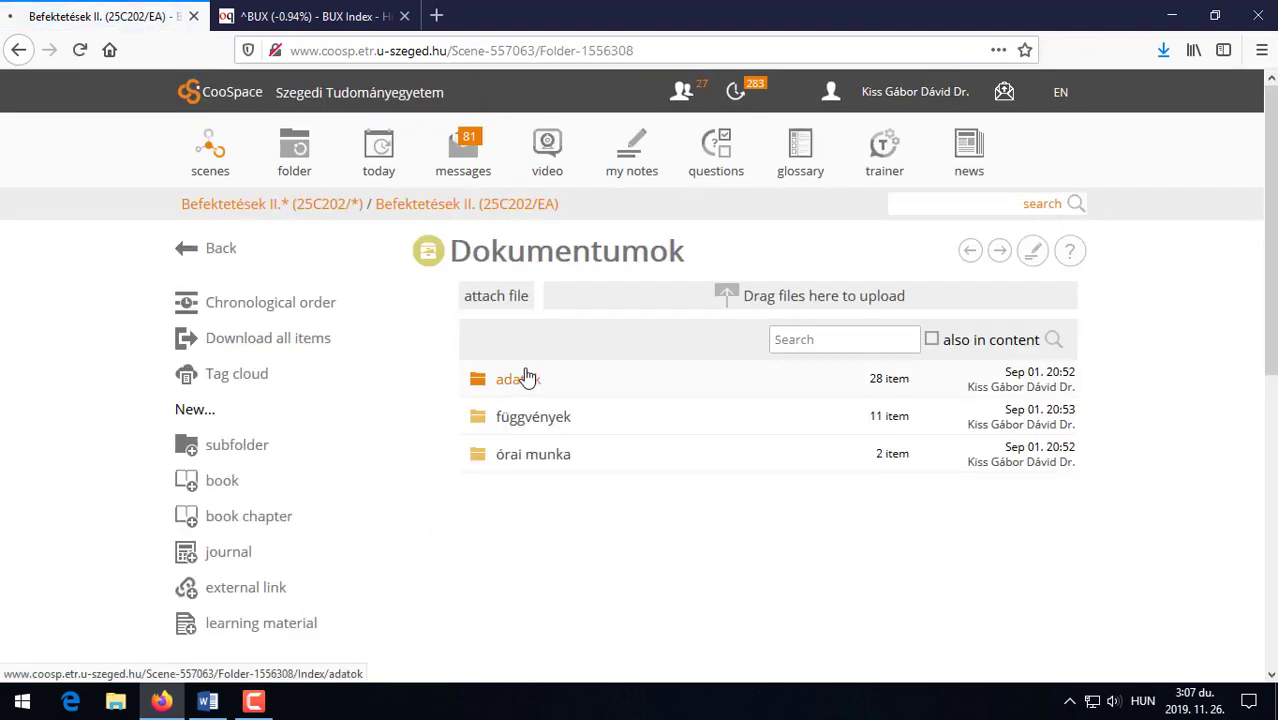
left_click(522, 374)
scroll(442, 471, "down", 4)
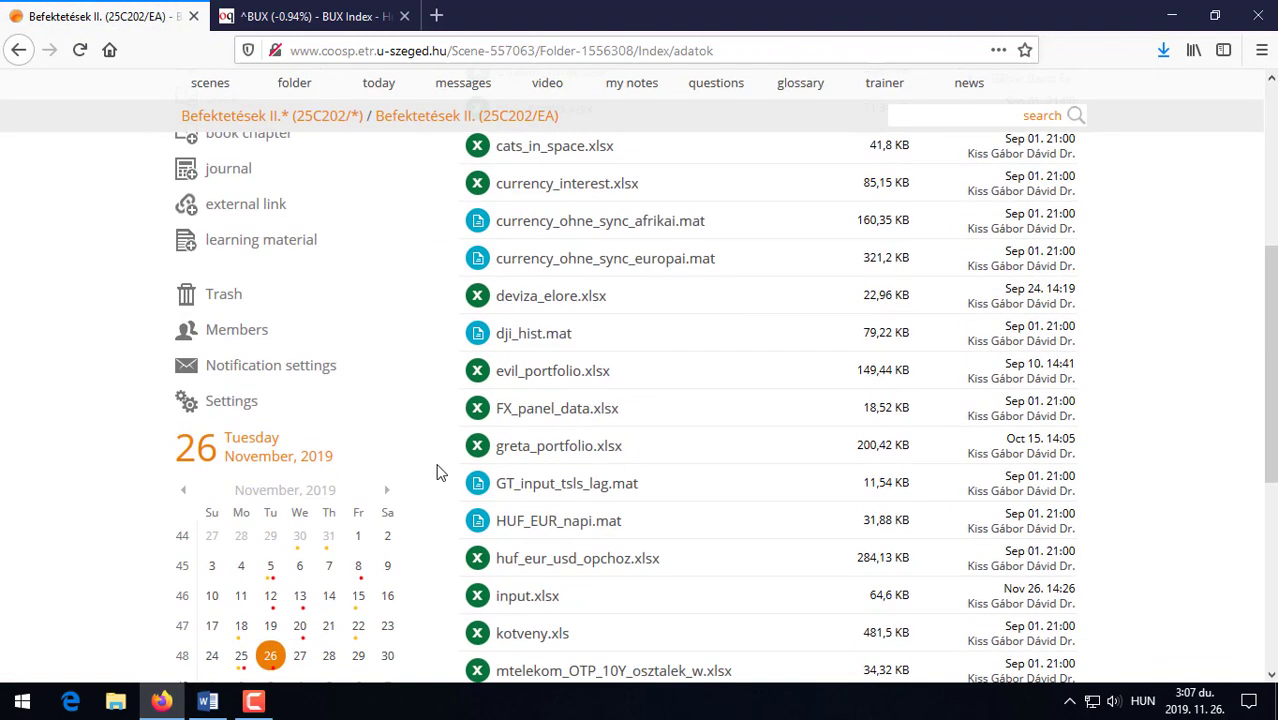
scroll(436, 471, "down", 3)
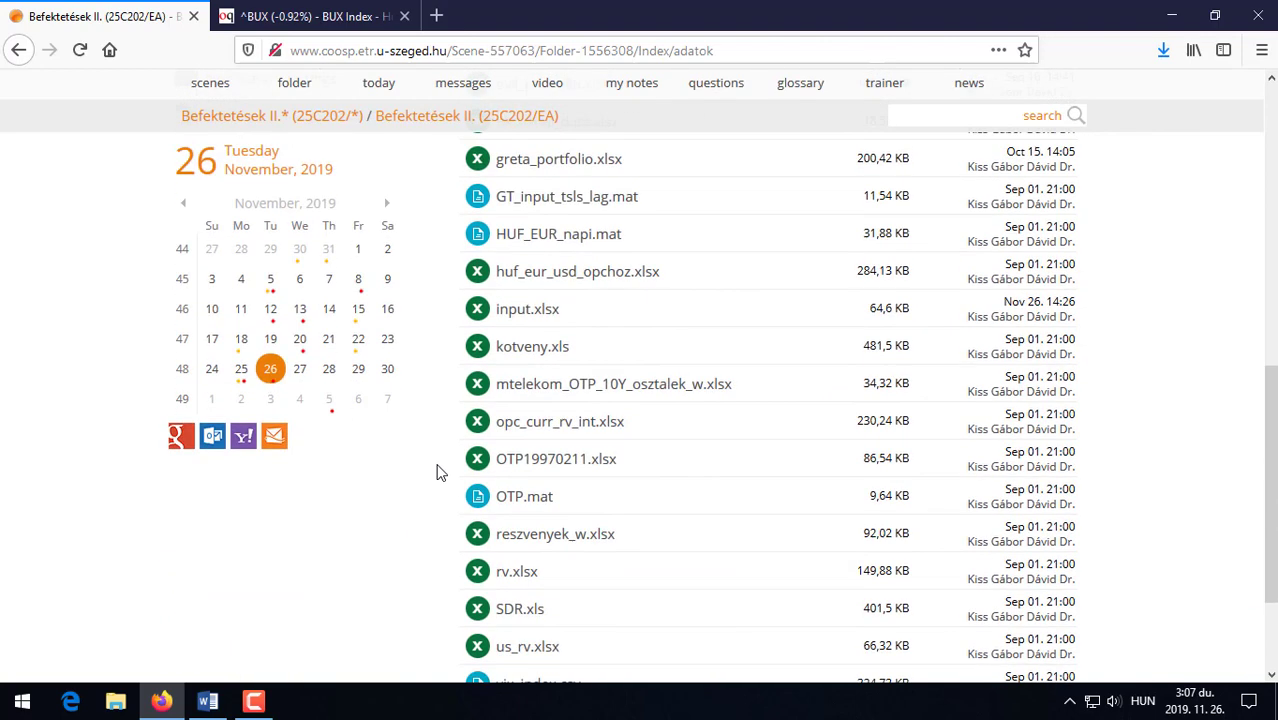
left_click(555, 314)
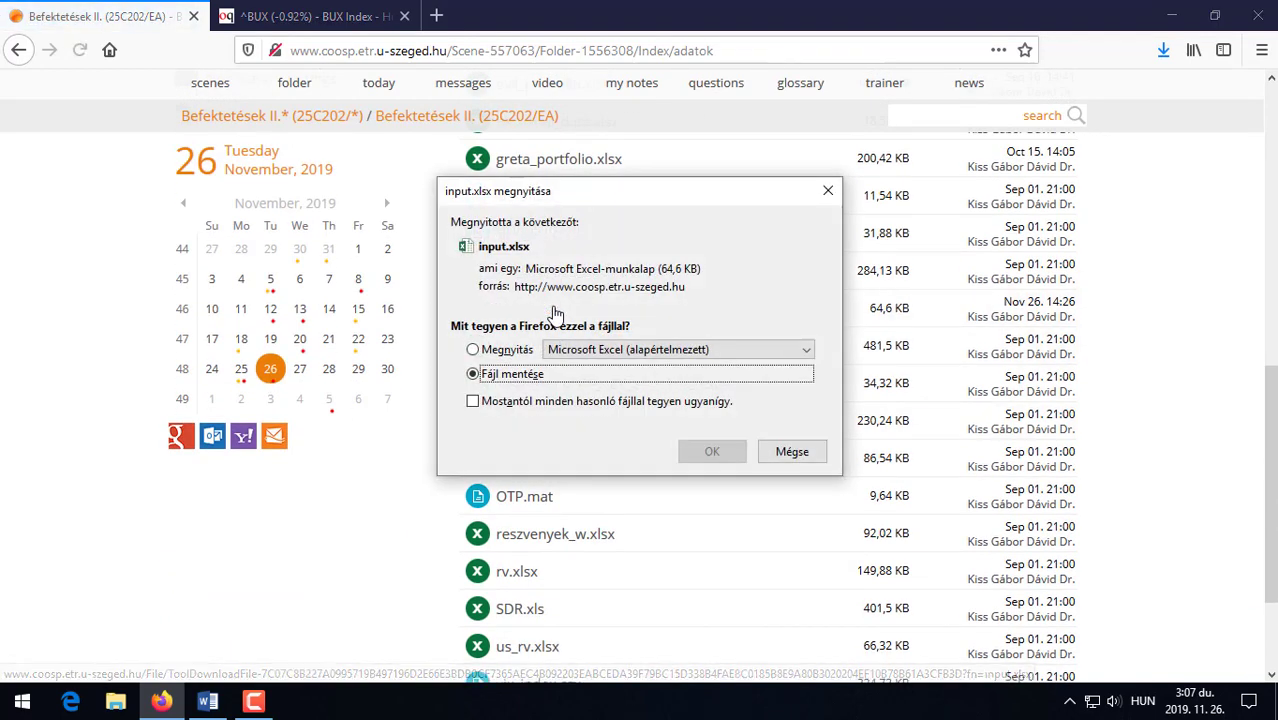
left_click(686, 454)
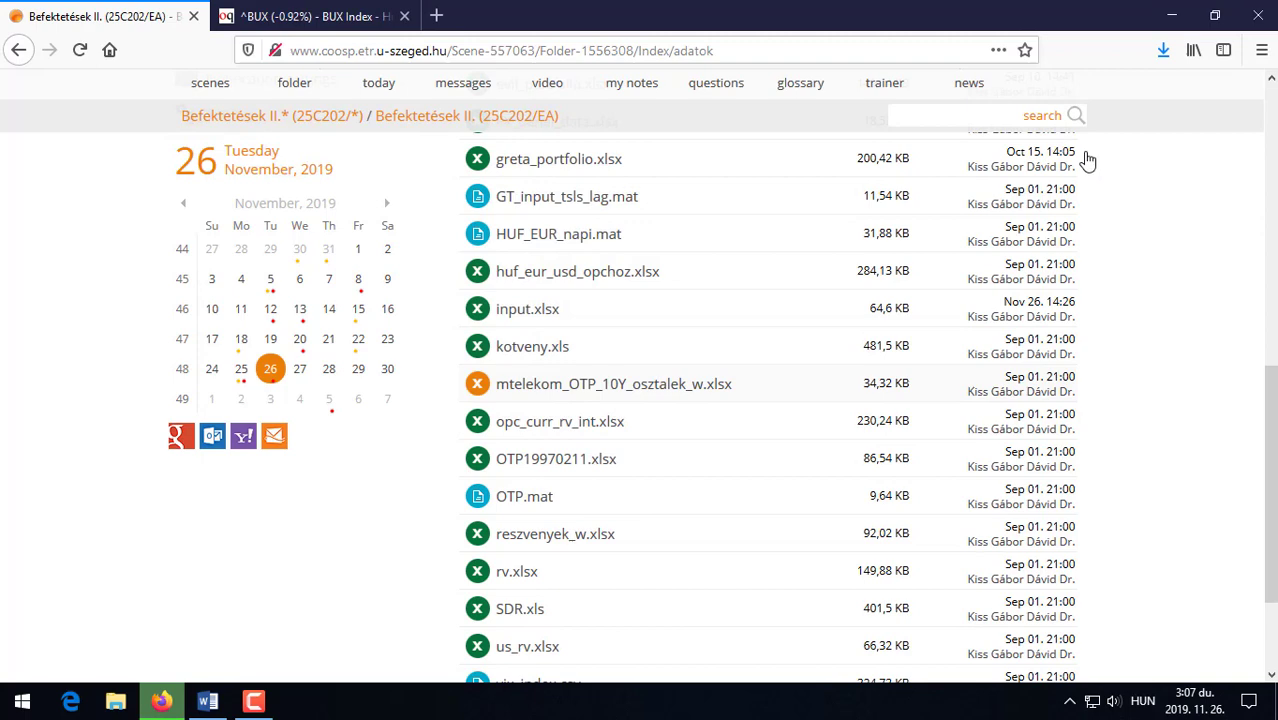
Copy the downloaded input workbook from the Letöltések folder into the MATLAB folder.
left_click(1162, 49)
left_click(1150, 97)
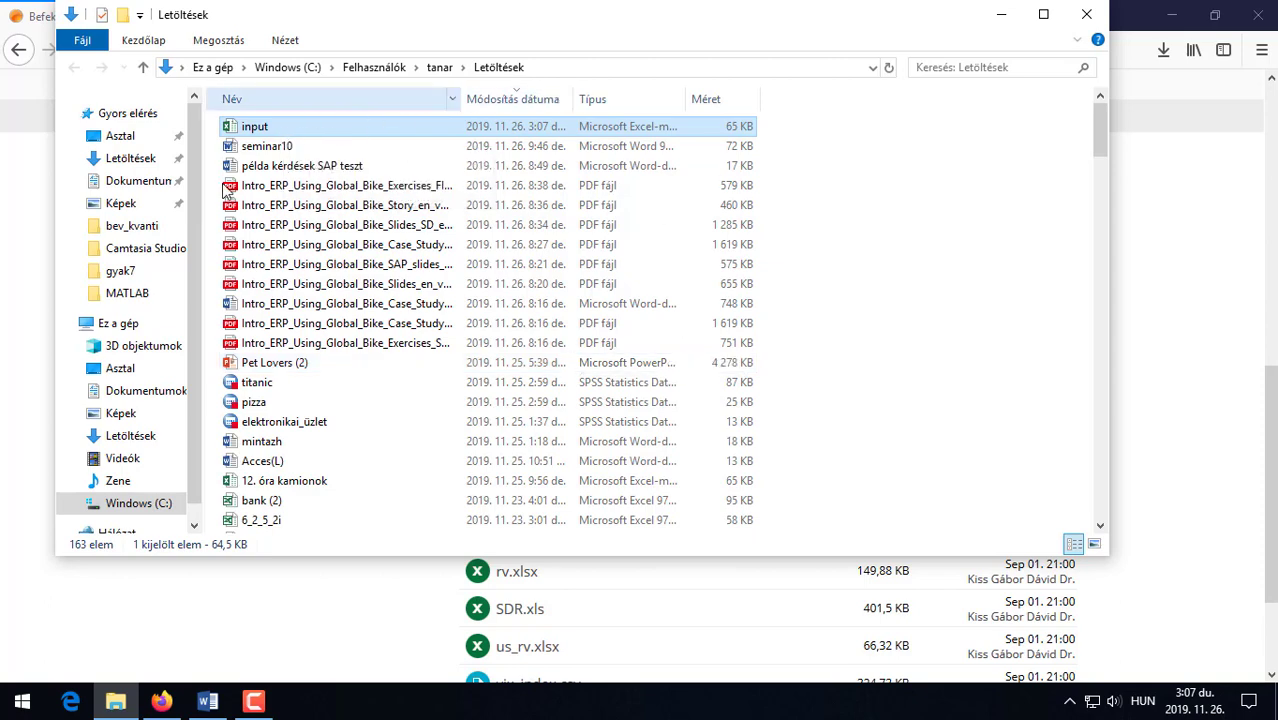
left_click(120, 293)
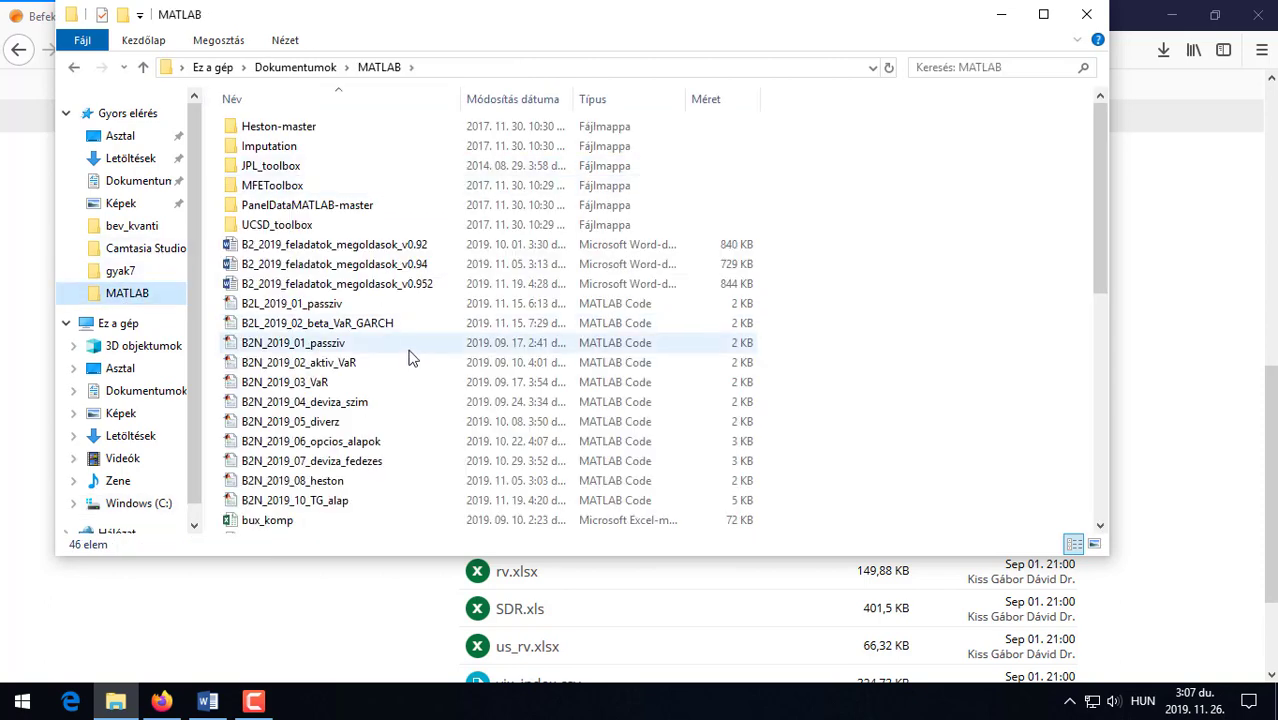
key("ctrl+v")
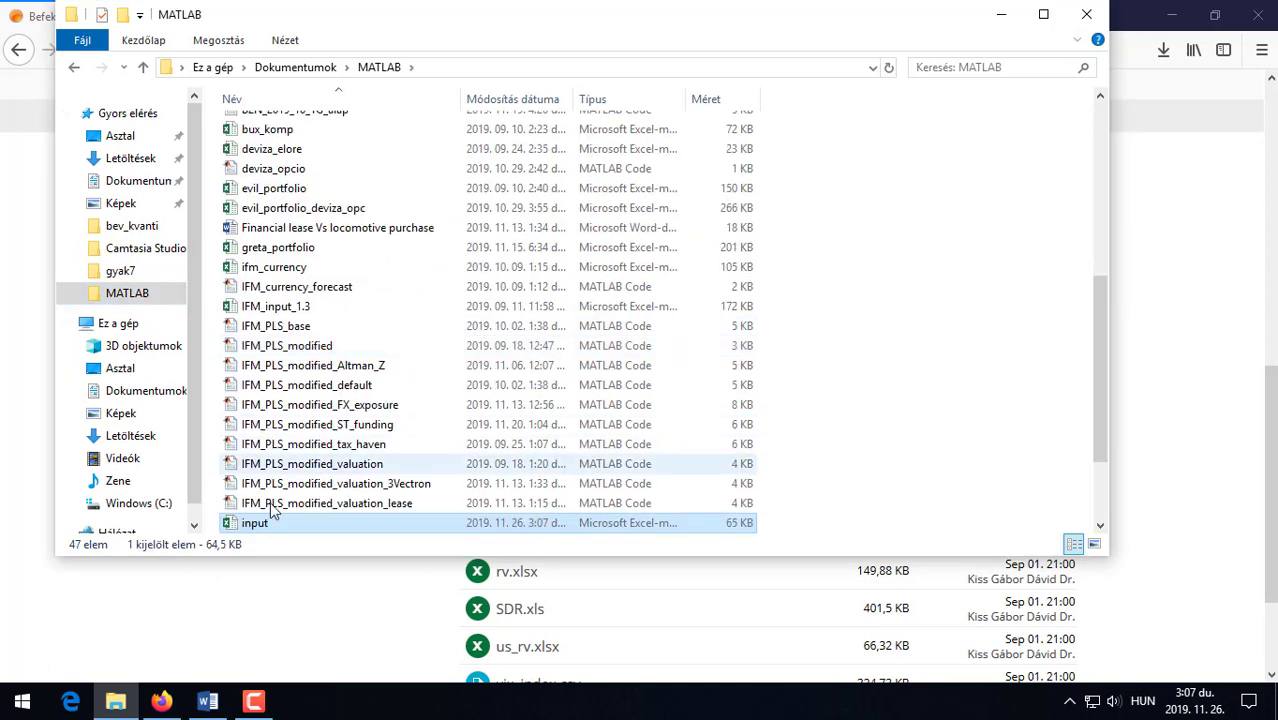
Open the input workbook from the MATLAB folder with editing and content enabled, continuing without updating its links.
double_click(330, 523)
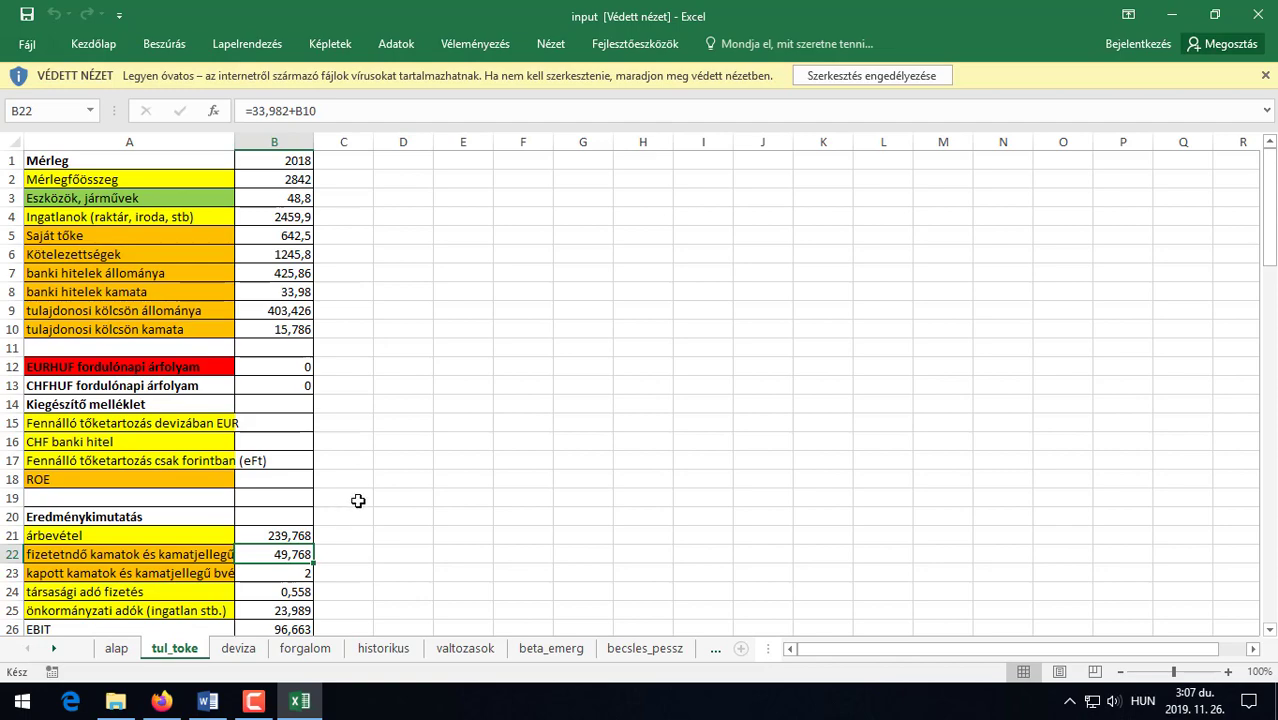
left_click(873, 77)
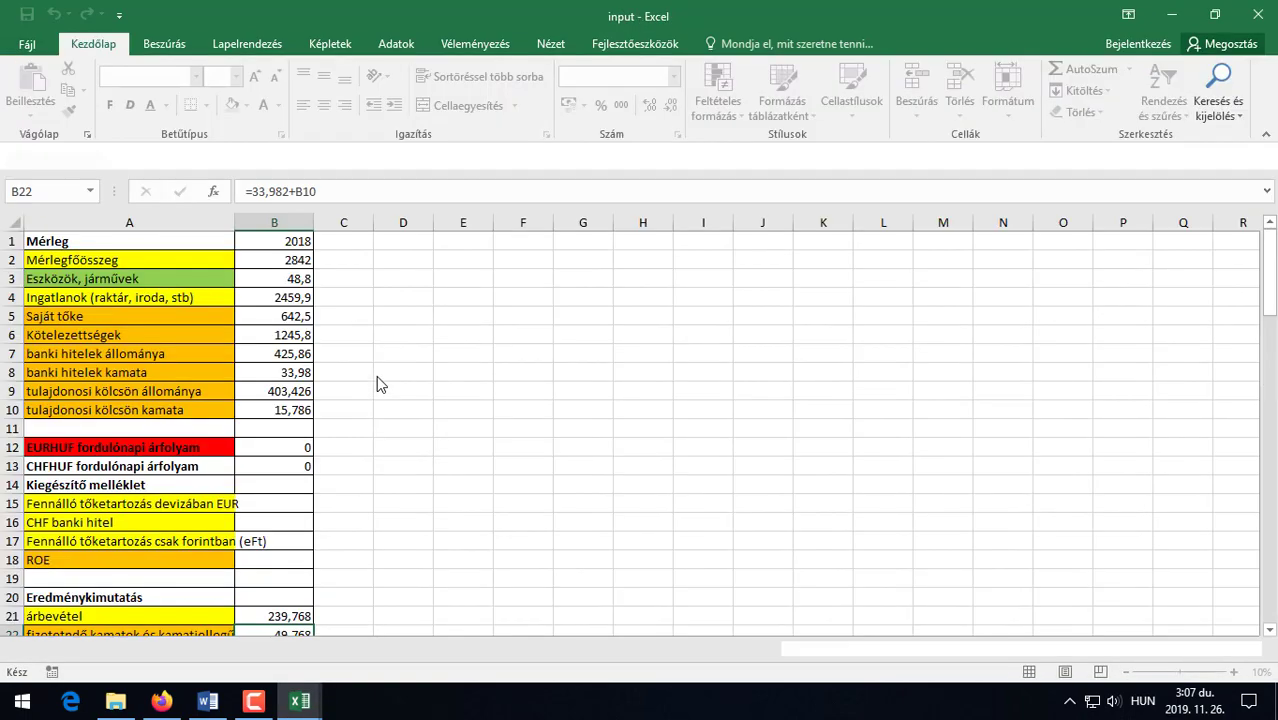
left_click(592, 156)
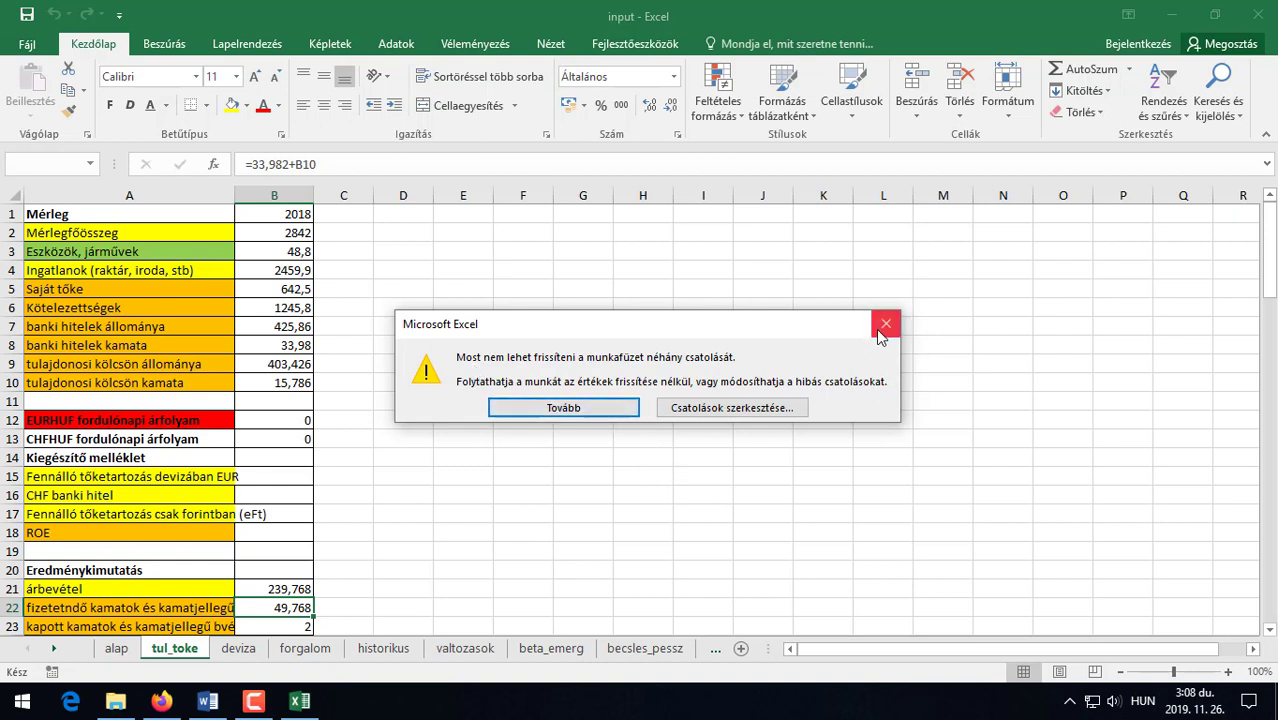
left_click(578, 410)
left_click(360, 344)
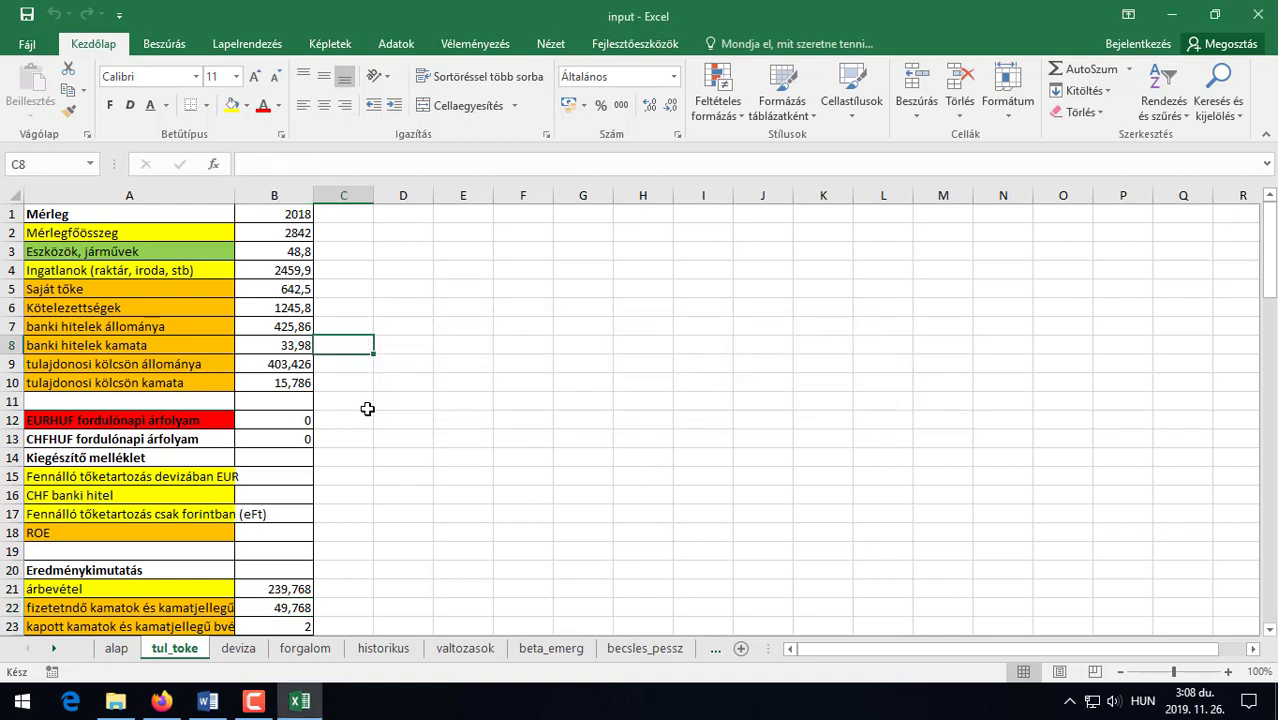
Examine the balance sheet, income statement and cash flow items on the tul_toke sheet and compare them with the alap sheet.
scroll(366, 410, "down", 7)
scroll(366, 410, "up", 7)
scroll(364, 410, "down", 5)
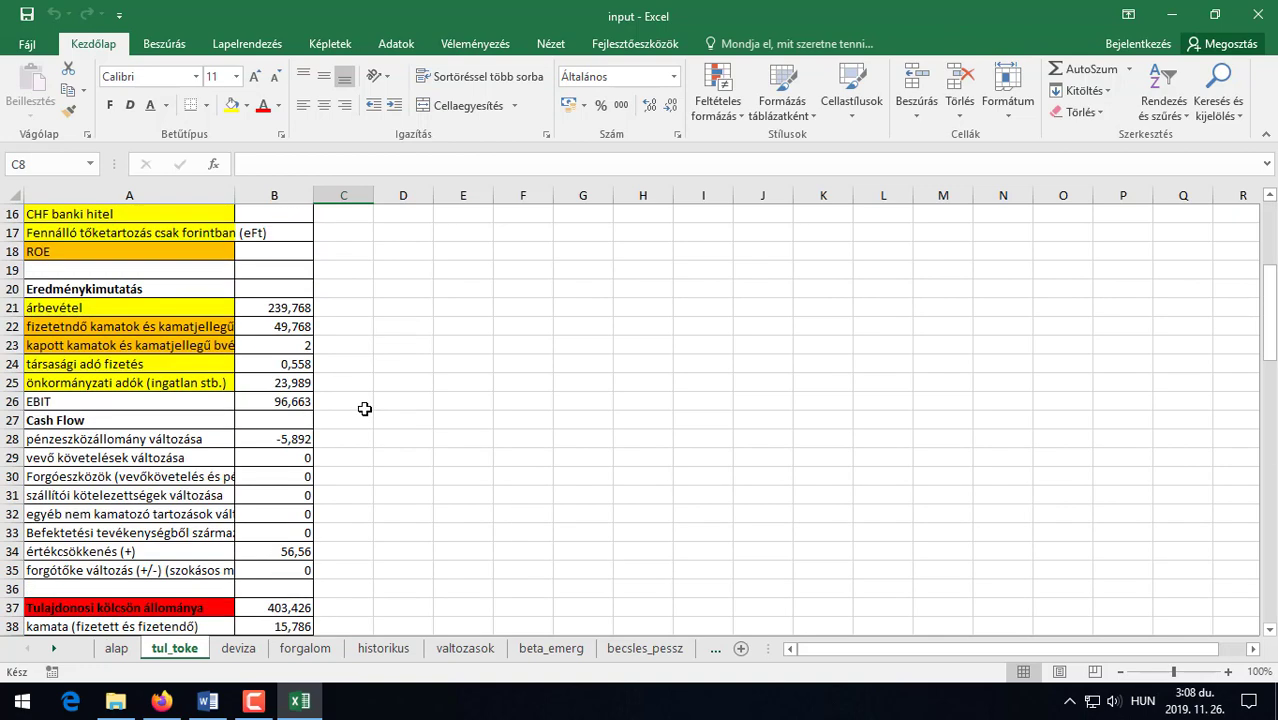
scroll(364, 409, "down", 5)
scroll(364, 409, "up", 10)
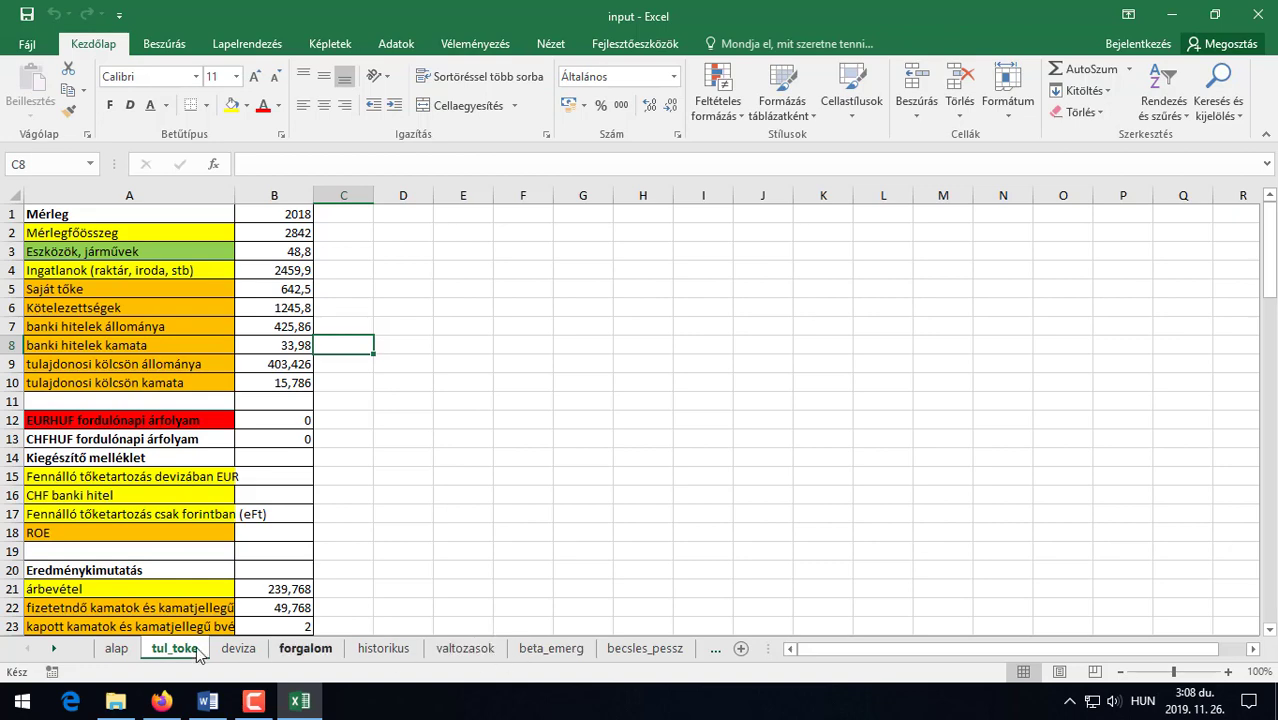
left_click(117, 649)
scroll(412, 468, "up", 2)
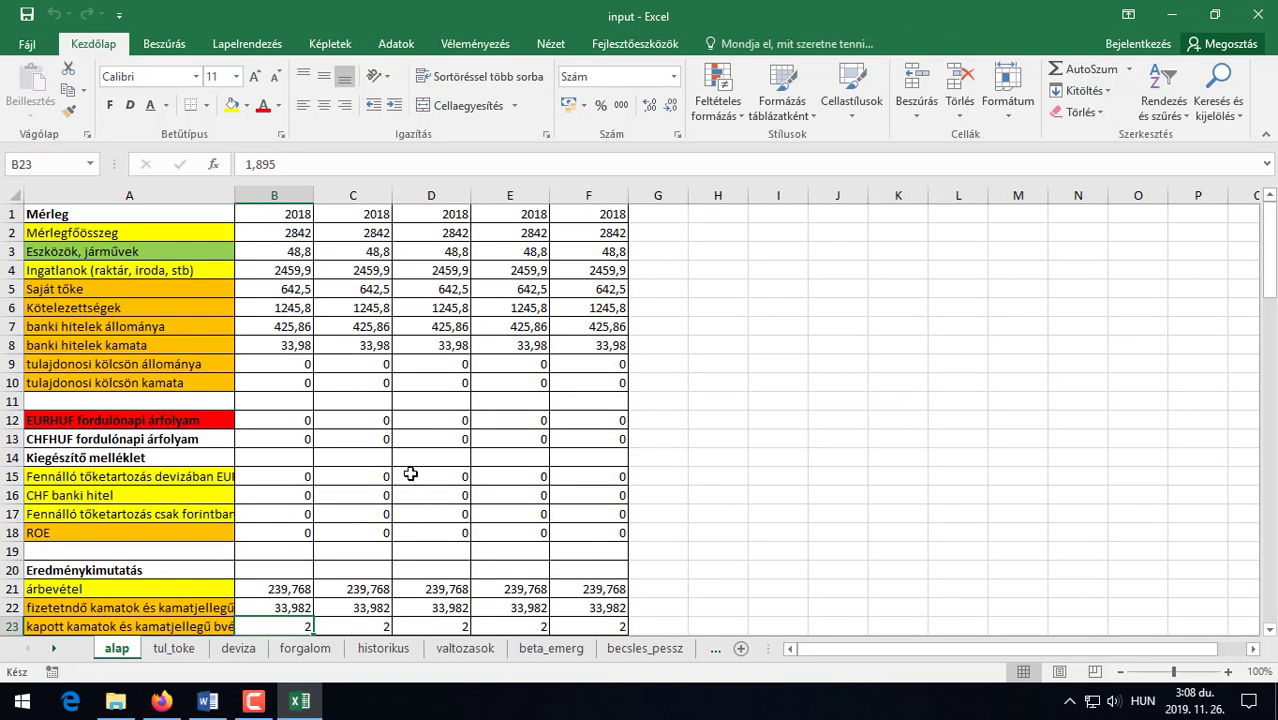
left_click(175, 649)
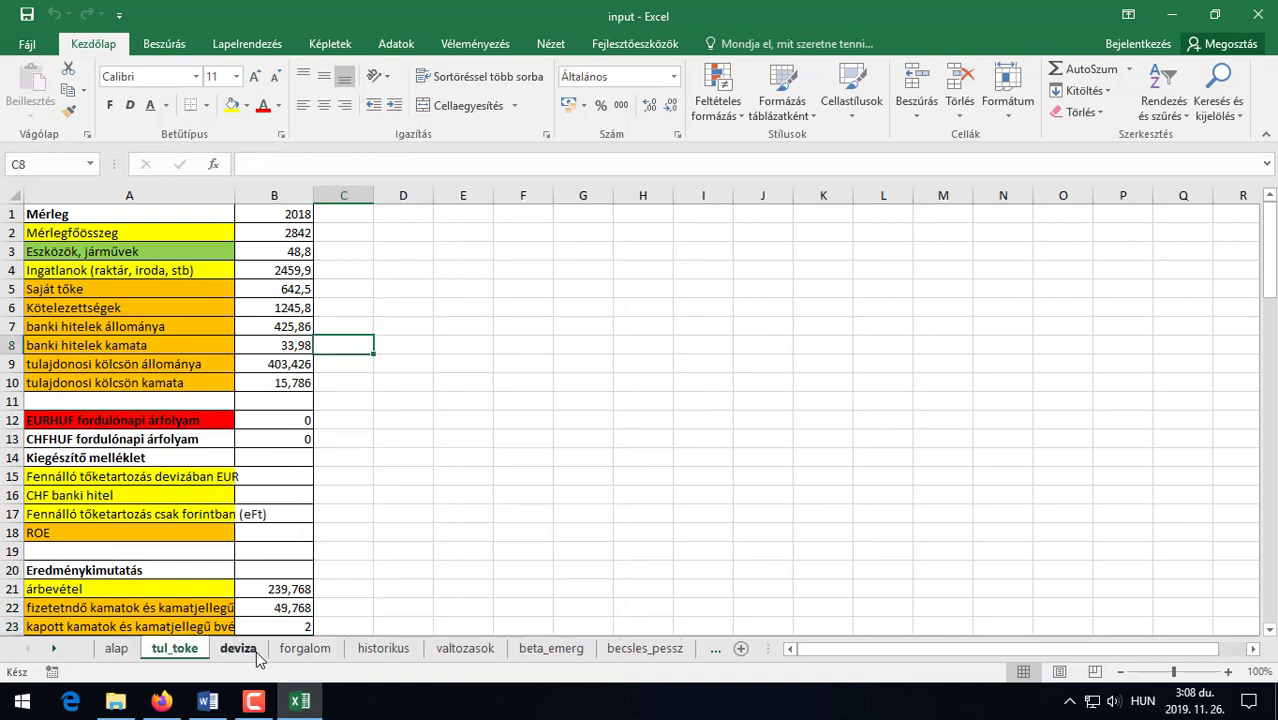
Review the deviza, forgalom, historikus, valtozasok, beta_emerg and becsles_pessz sheets of the input workbook.
left_click(254, 650)
left_click(305, 649)
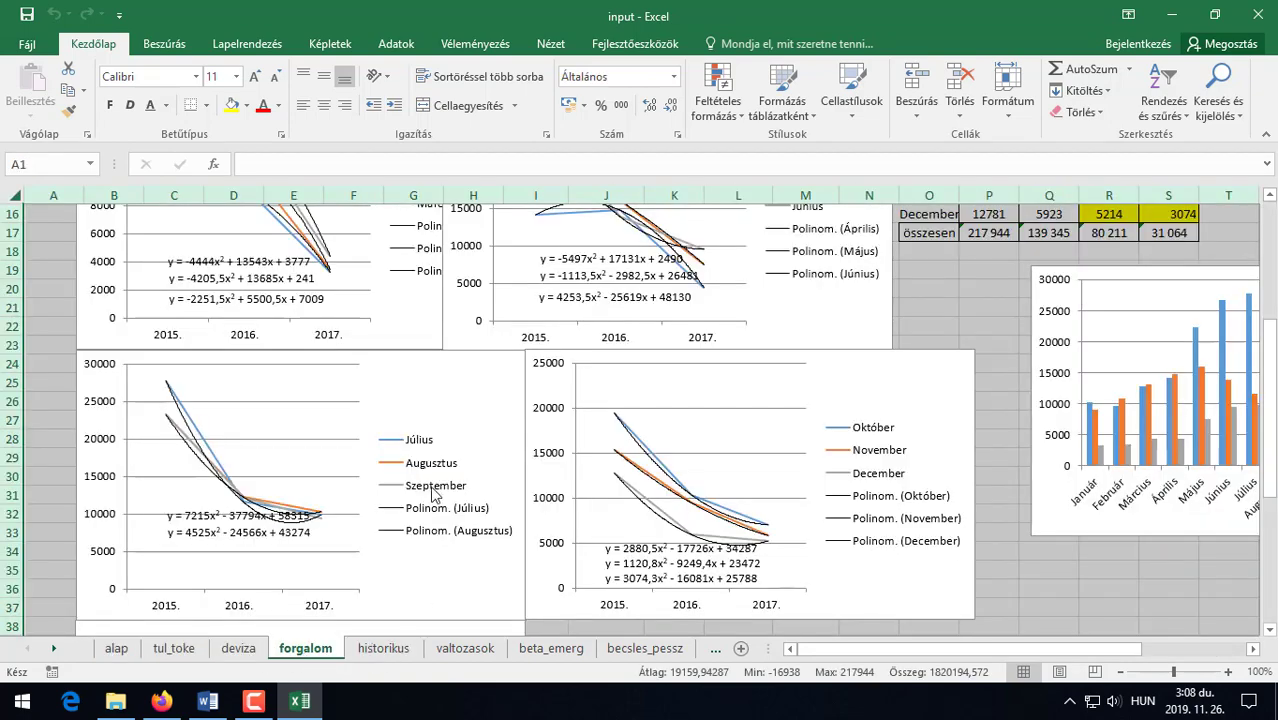
scroll(432, 494, "up", 5)
left_click(380, 649)
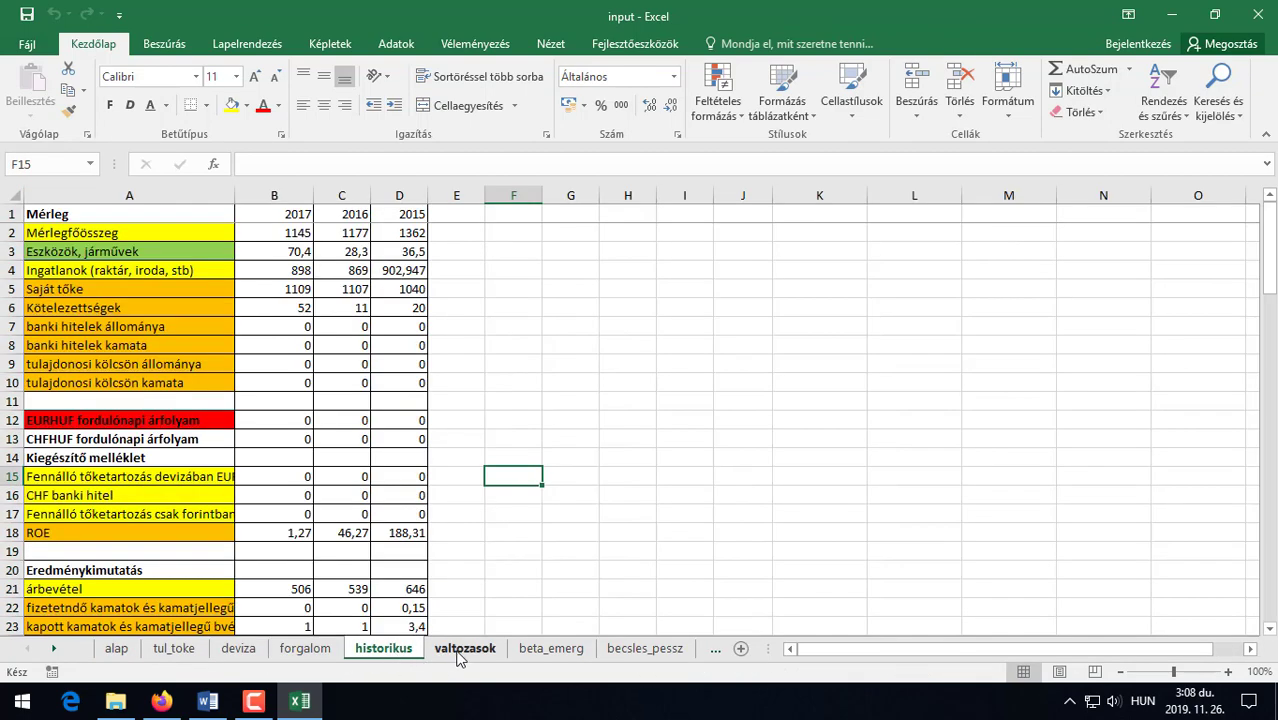
scroll(469, 508, "down", 11)
scroll(468, 508, "up", 7)
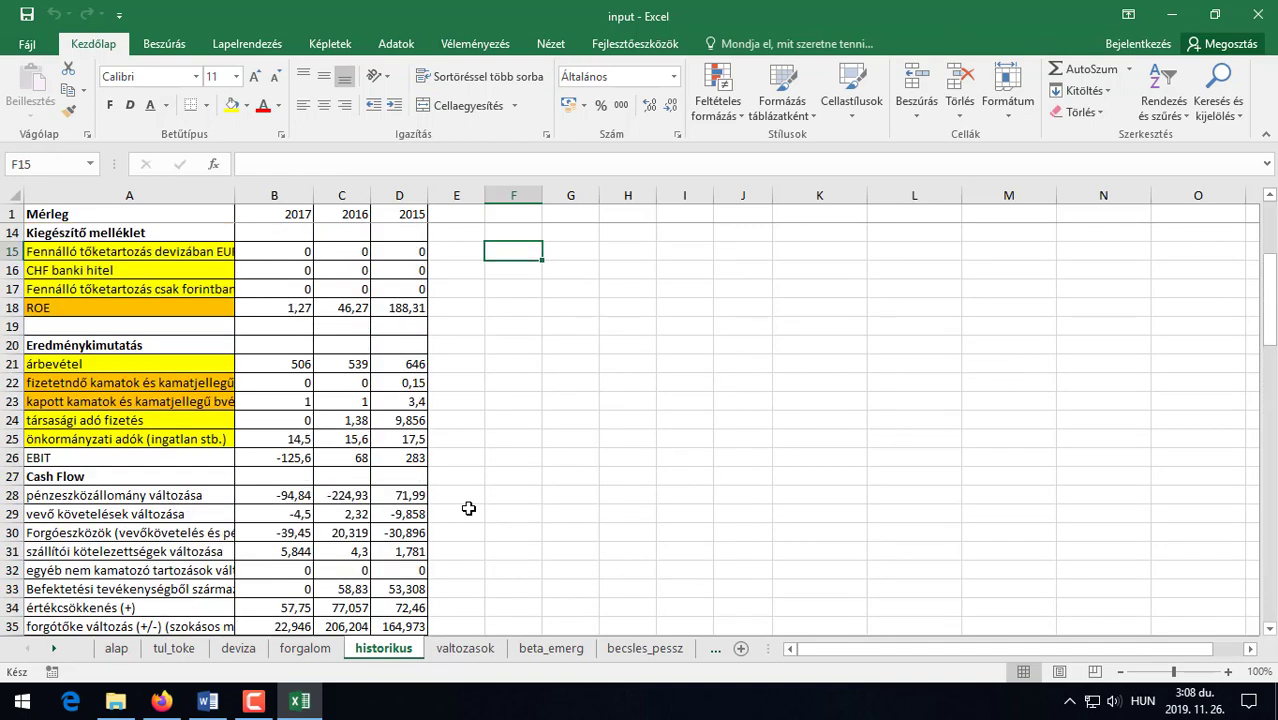
scroll(468, 508, "up", 4)
left_click(463, 648)
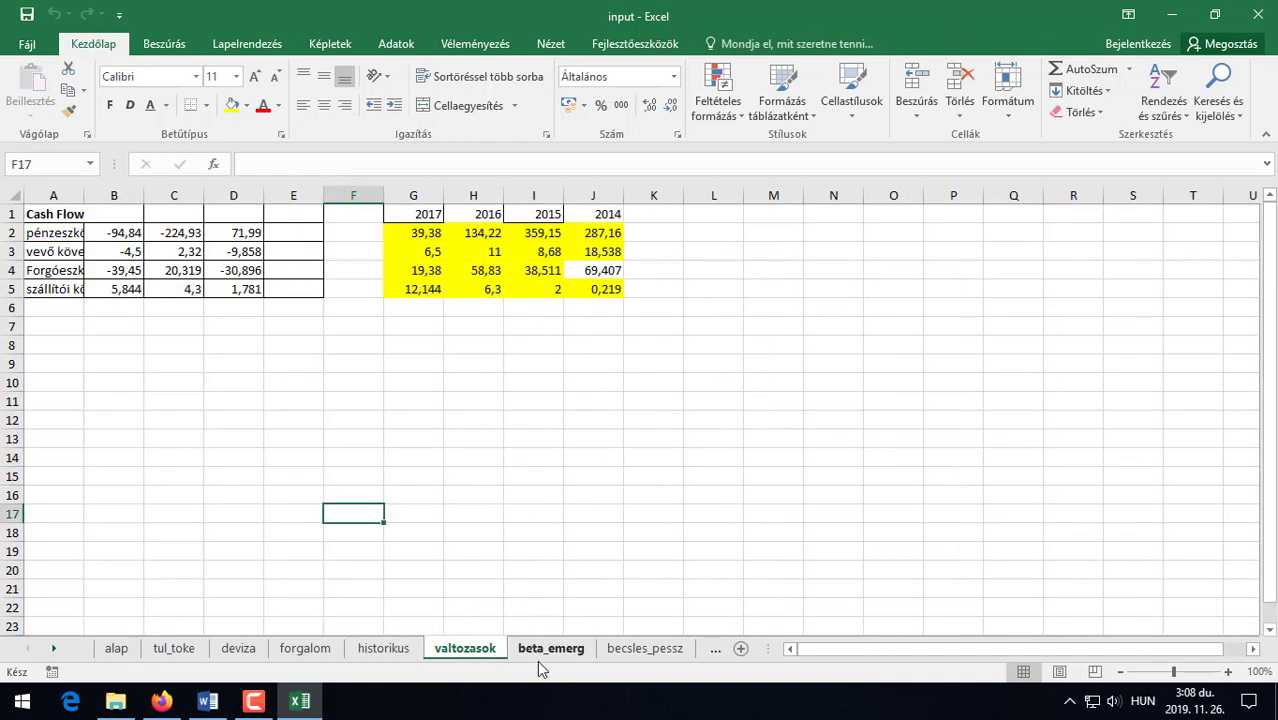
left_click(548, 650)
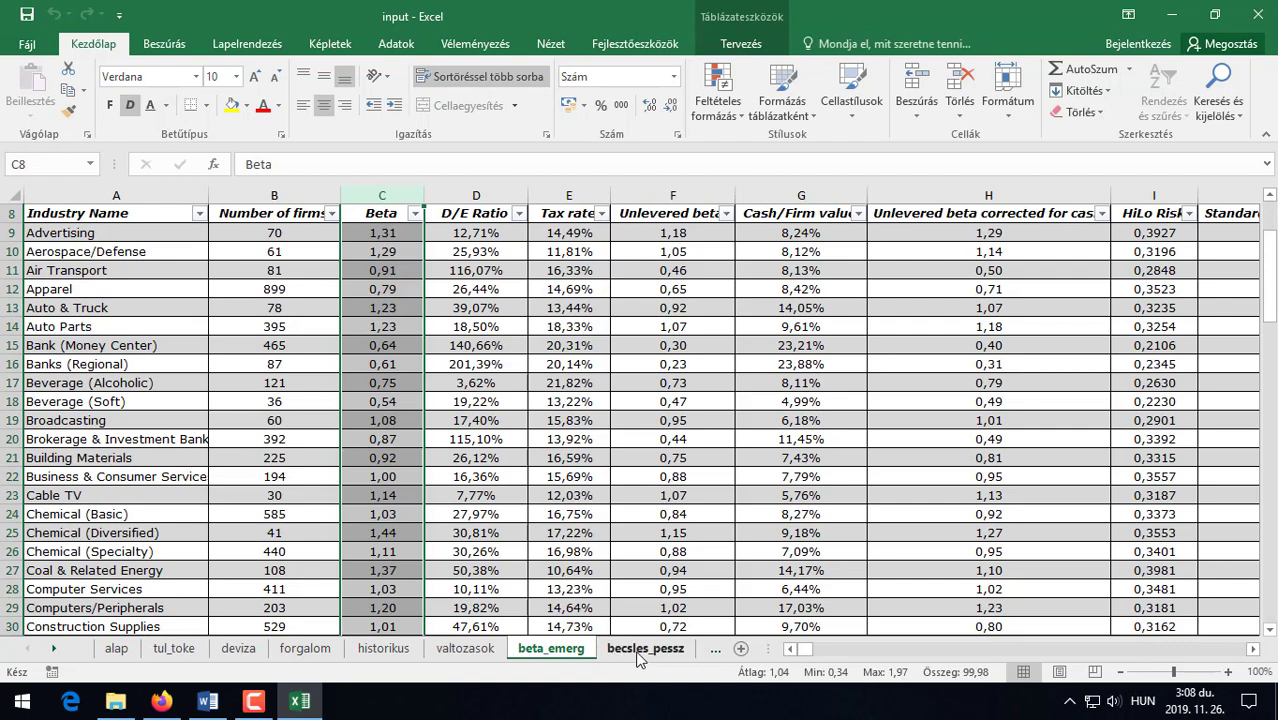
left_click(641, 656)
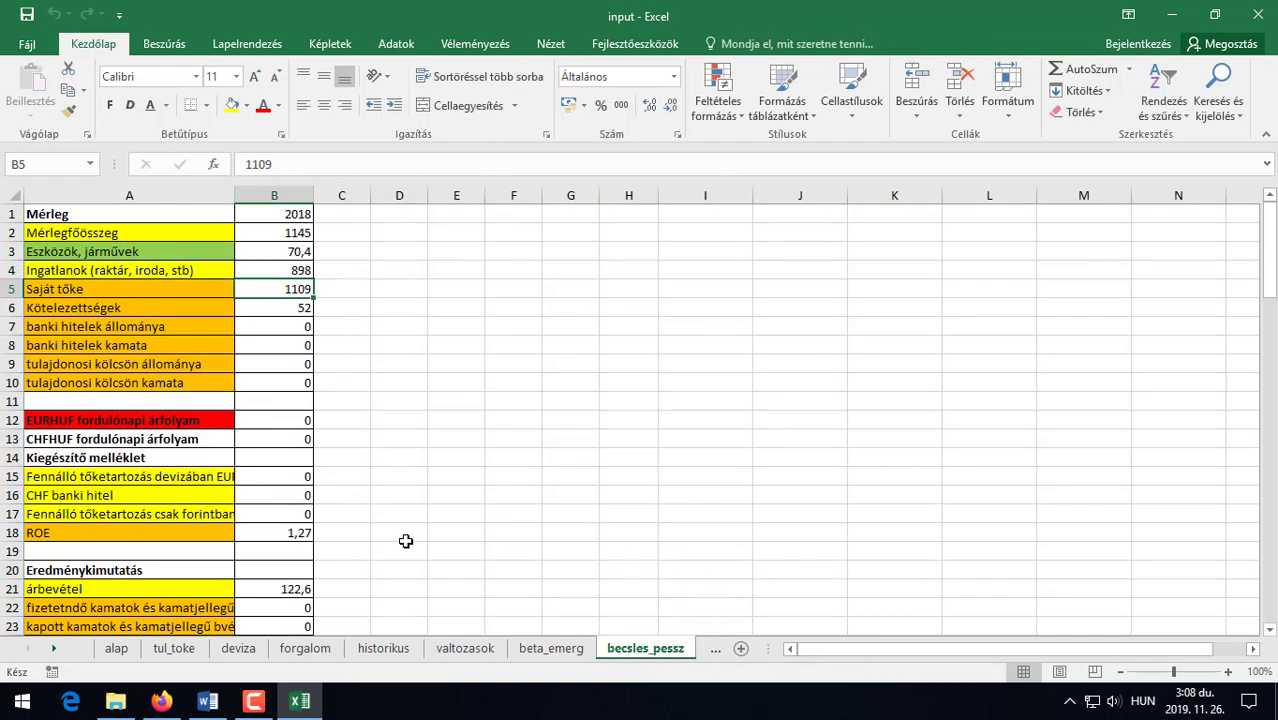
scroll(377, 497, "down", 1)
scroll(377, 497, "down", 6)
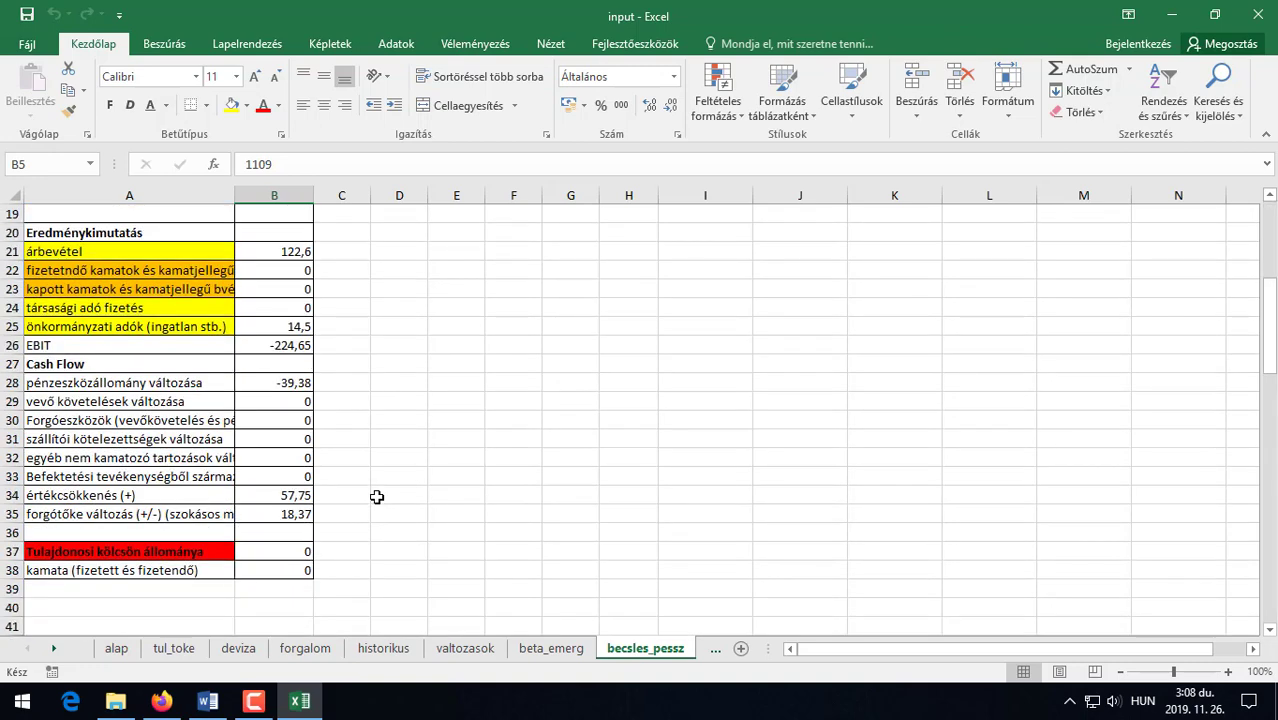
scroll(377, 497, "up", 6)
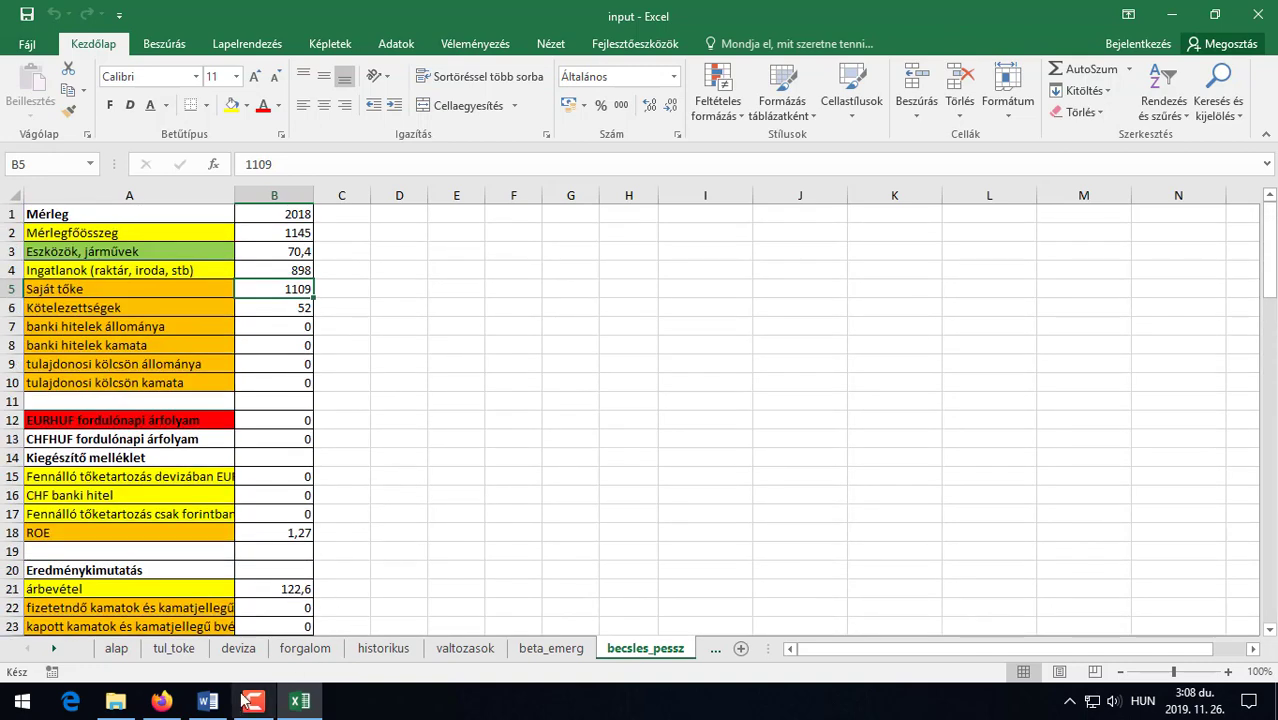
Open the IFM_input_1.3 workbook from the MATLAB folder without updating its external links.
mouse_move(208, 710)
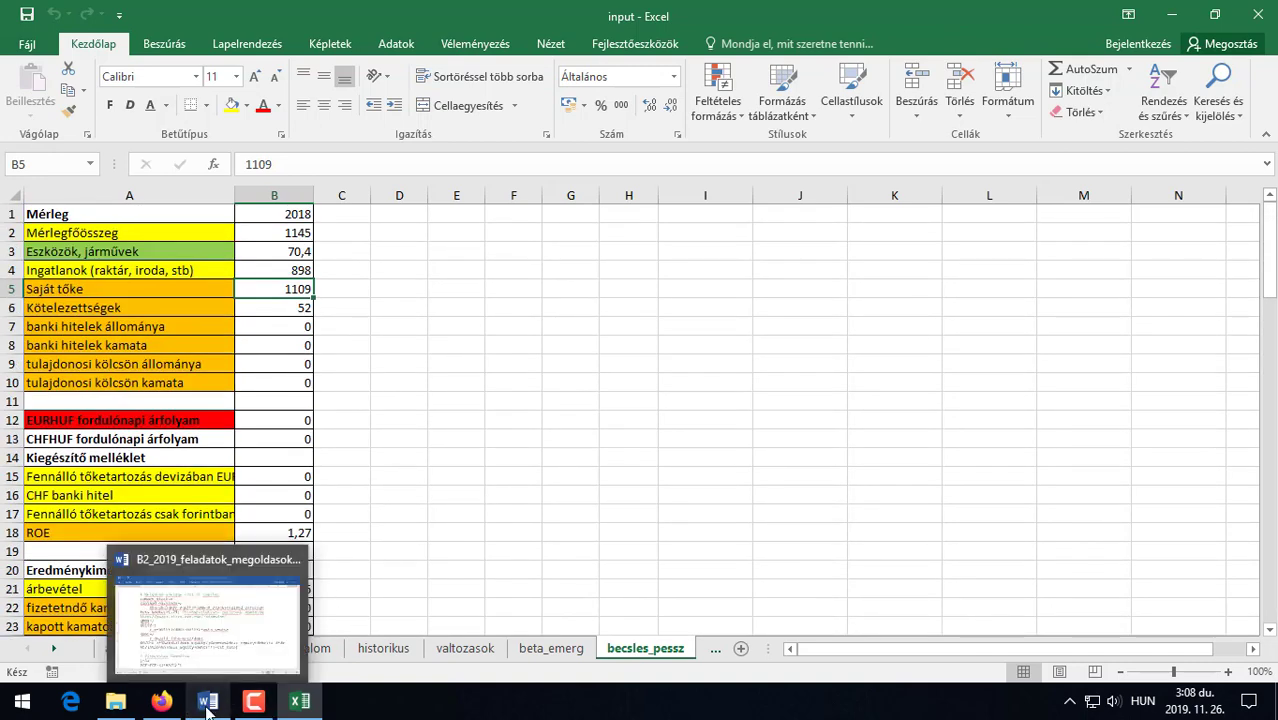
left_click(115, 701)
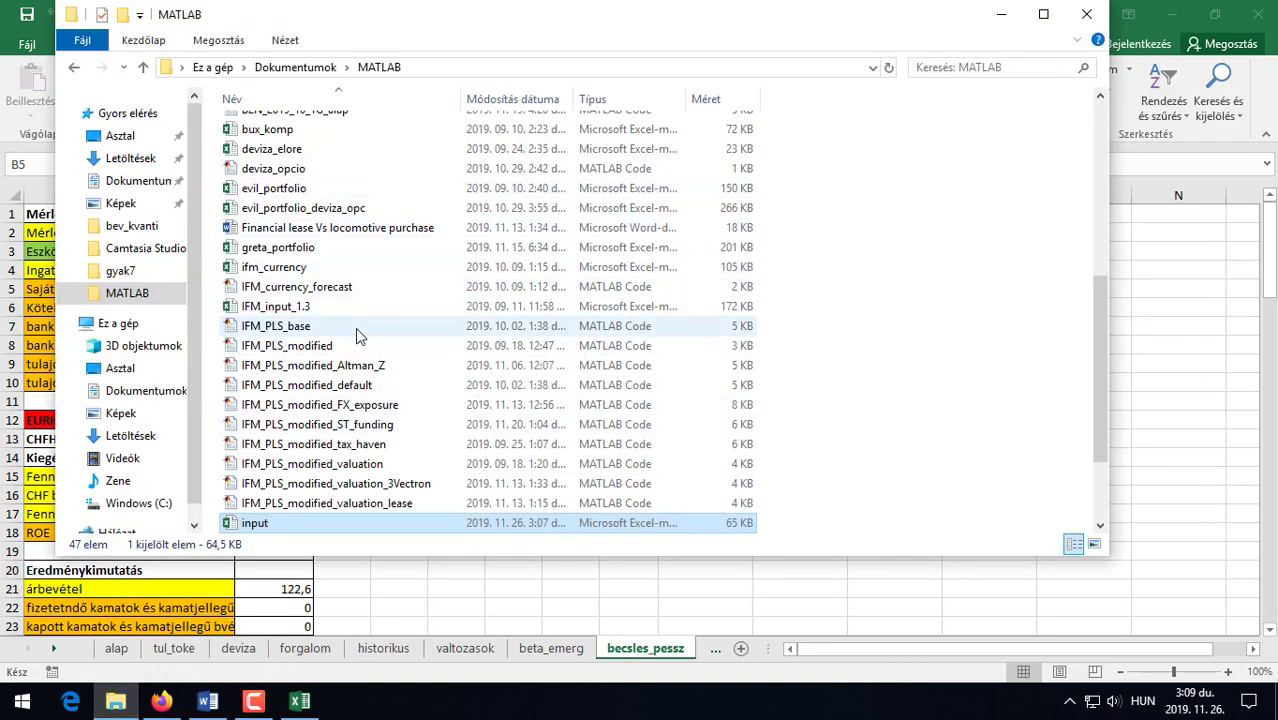
double_click(285, 306)
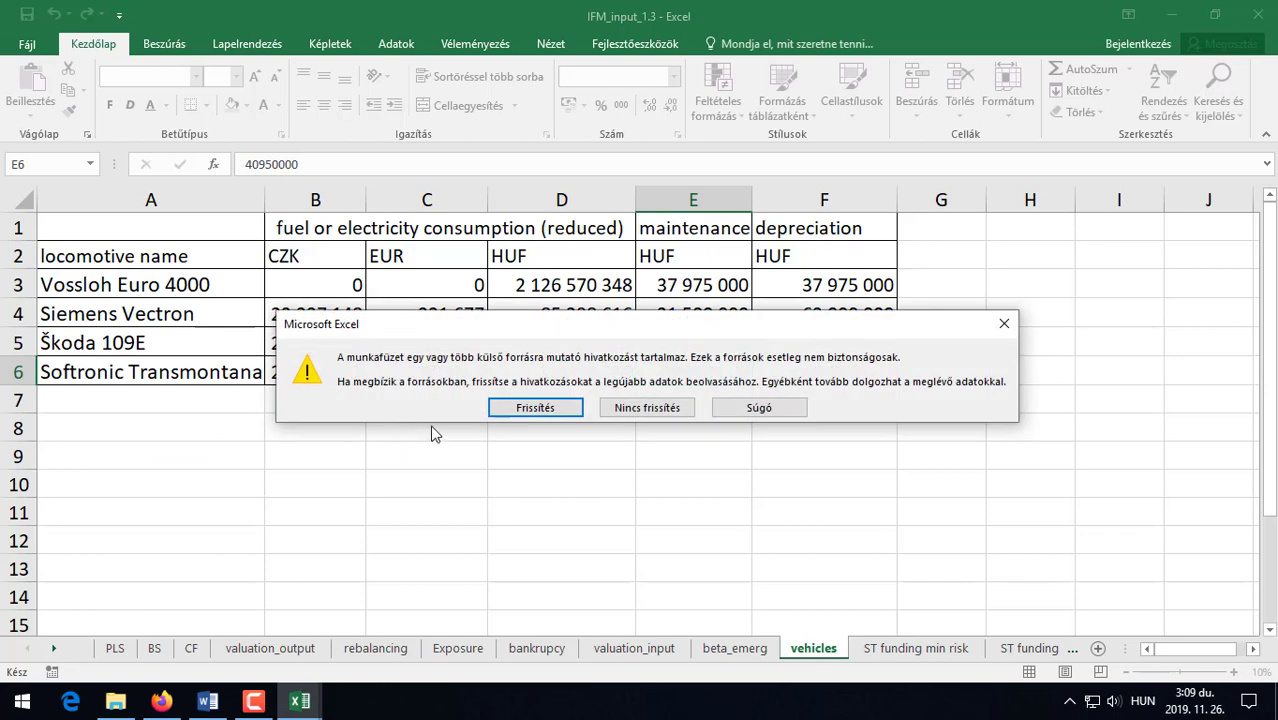
left_click(672, 409)
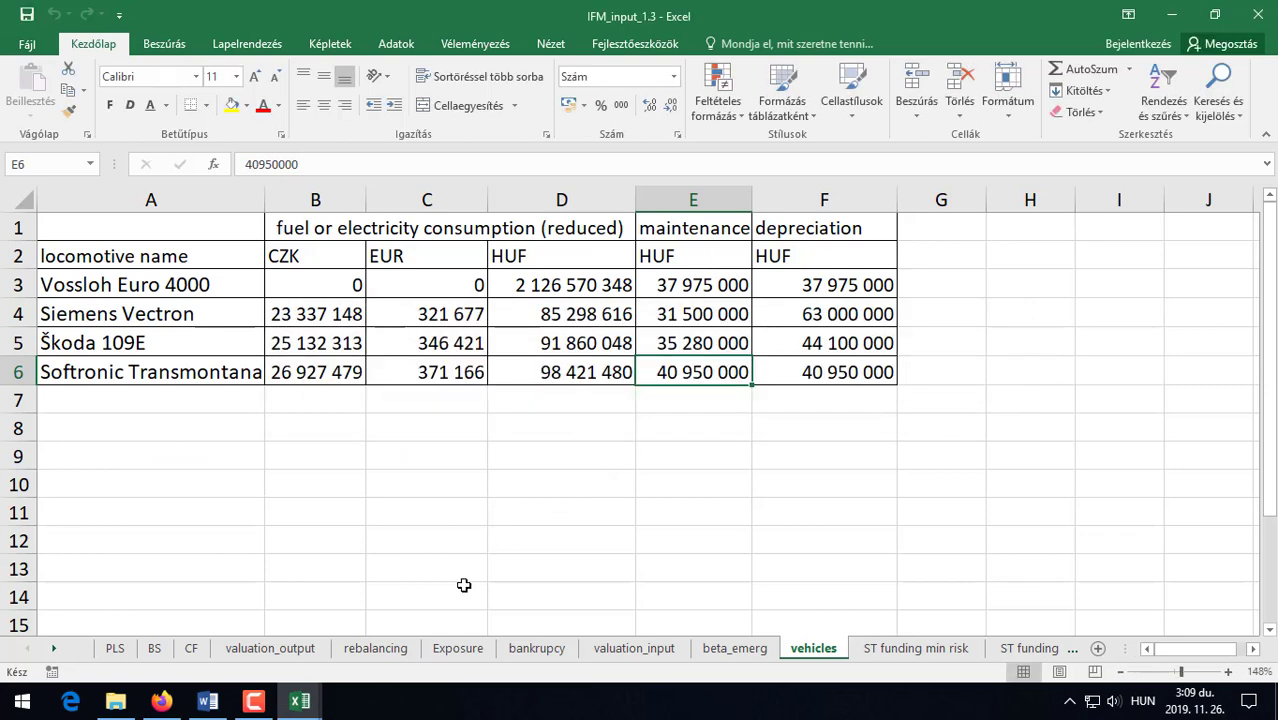
Examine the BUX close and dBUX table on the valuation_output sheet and select its years 2014 to 2006 in N9:N17.
left_click(270, 648)
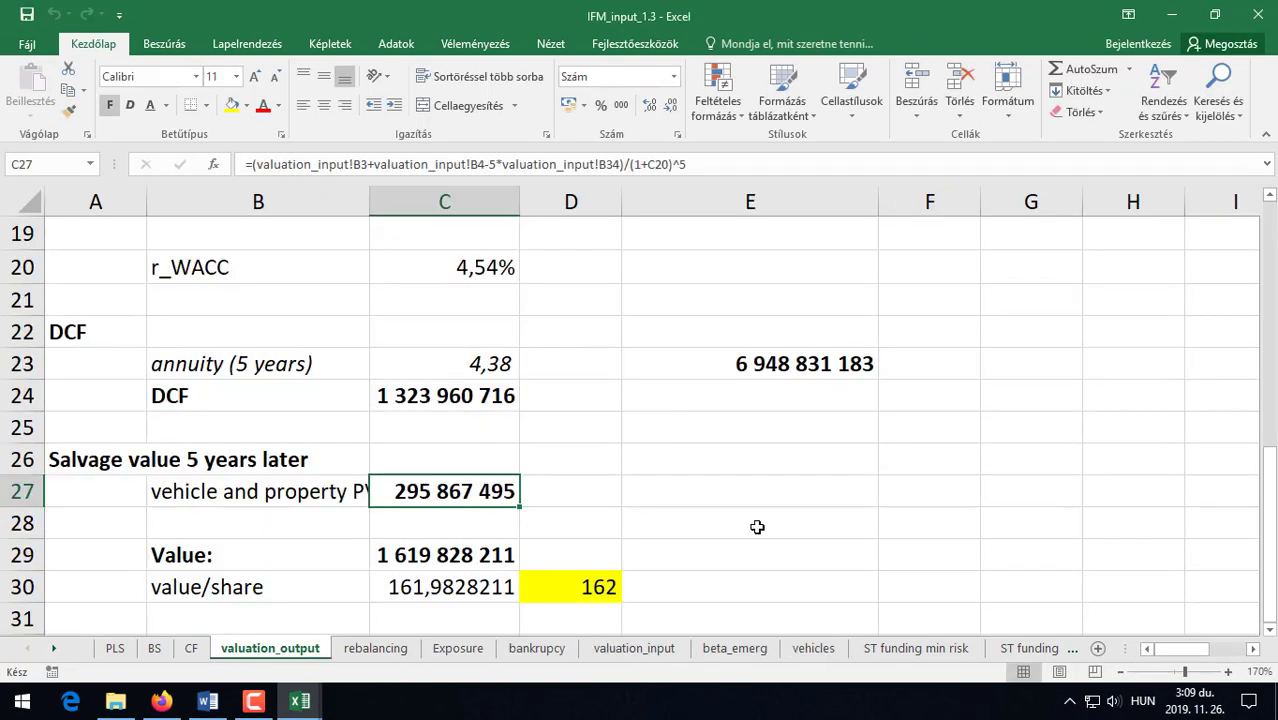
left_click(727, 428)
scroll(725, 435, "up", 6)
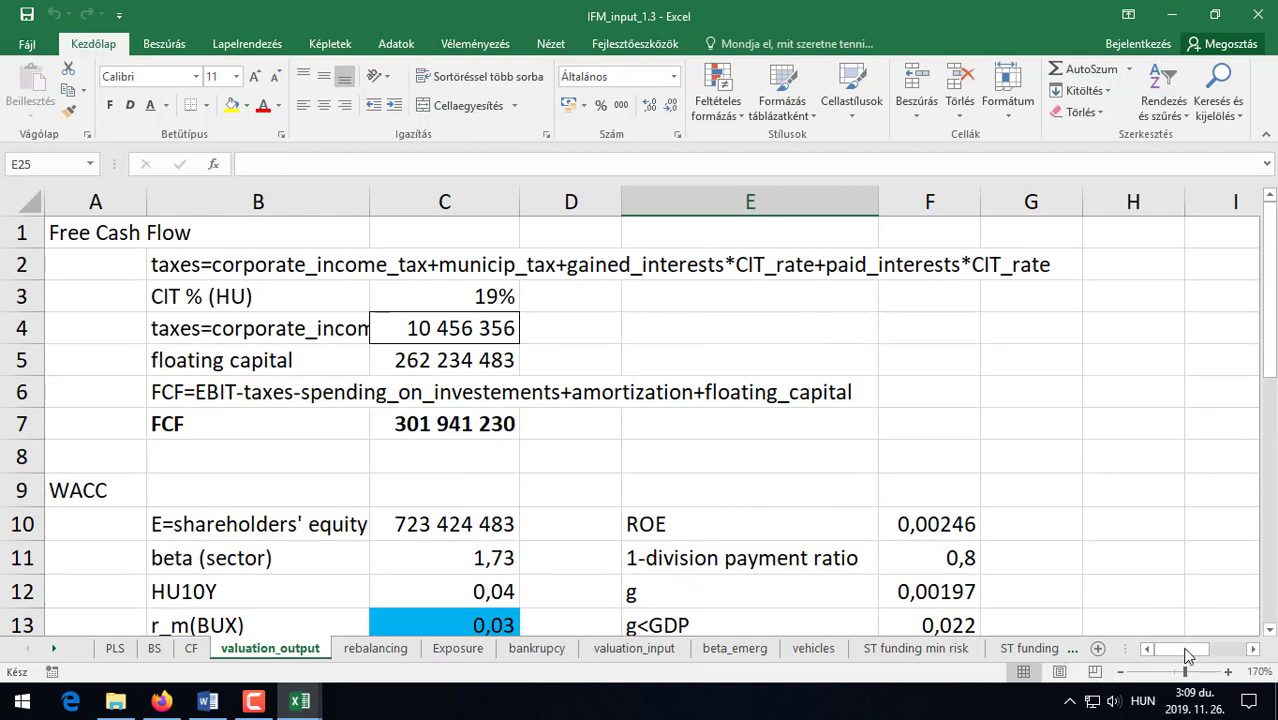
left_click_drag(1187, 655, 1203, 655)
scroll(1197, 586, "down", 2)
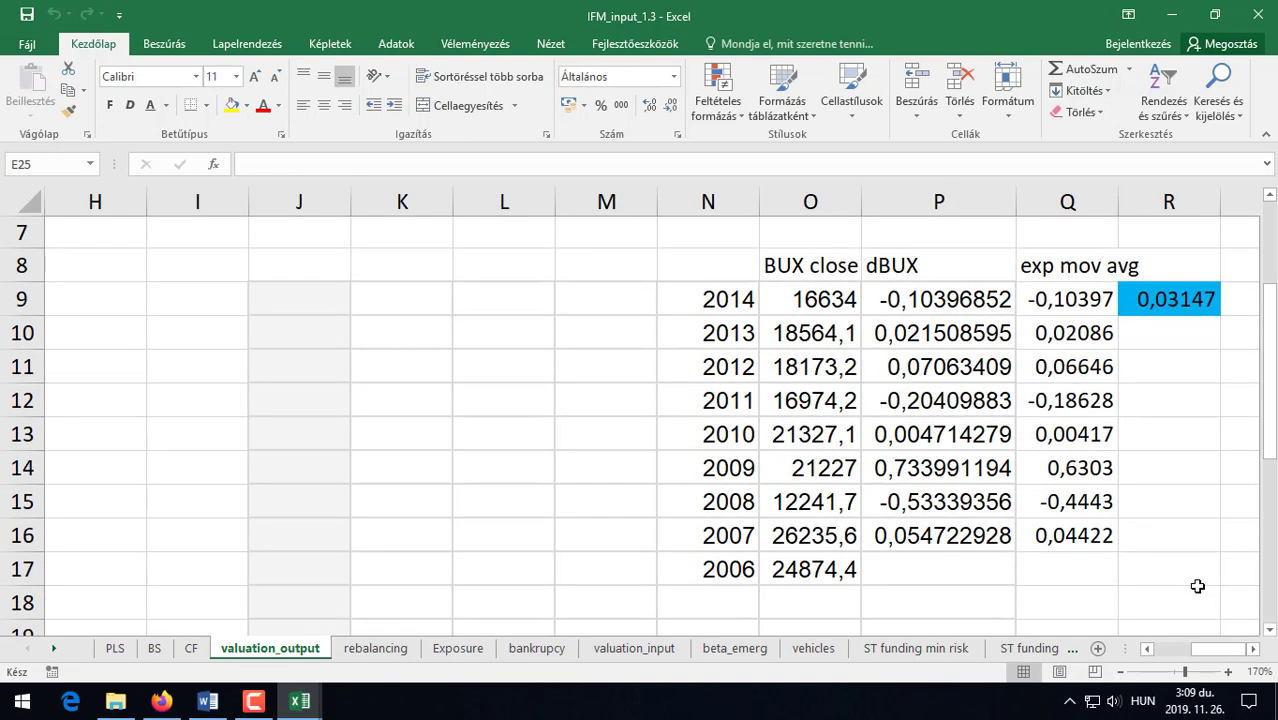
left_click_drag(728, 300, 722, 578)
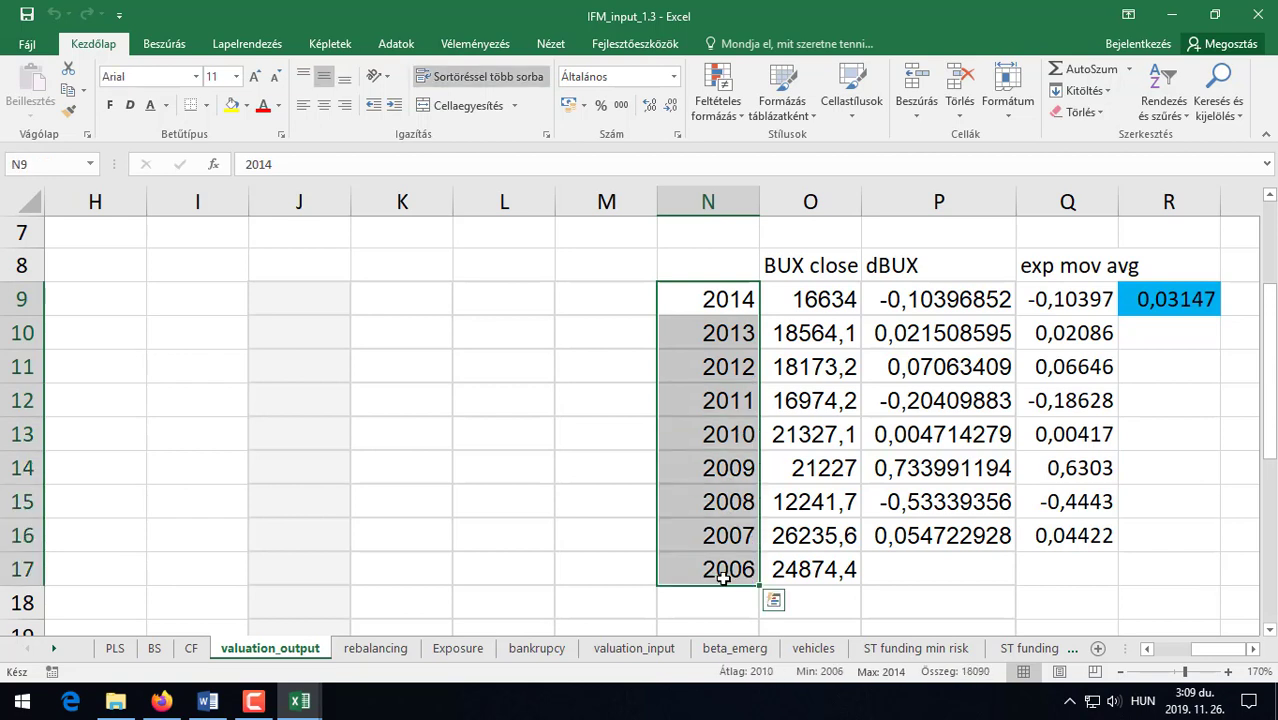
Examine the yearly dBUX return formulas in P9:P16 and the exponential moving average sum in R9.
left_click(930, 303)
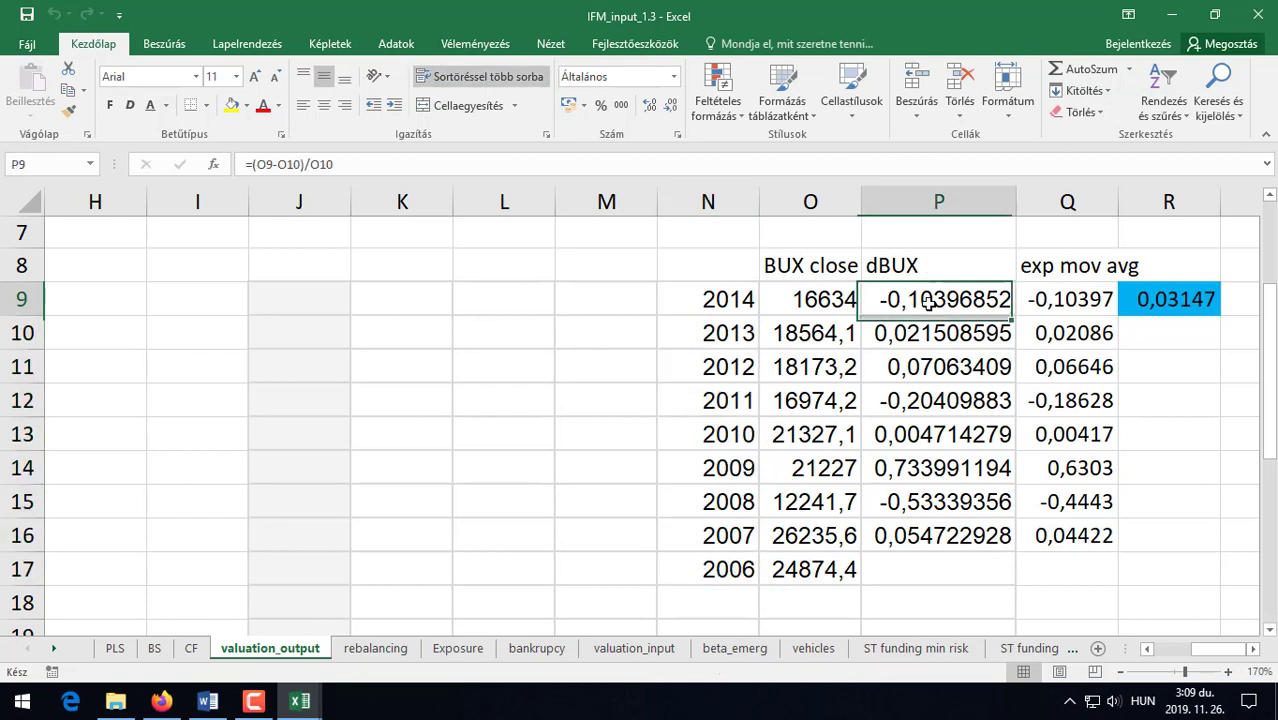
left_click_drag(930, 303, 925, 548)
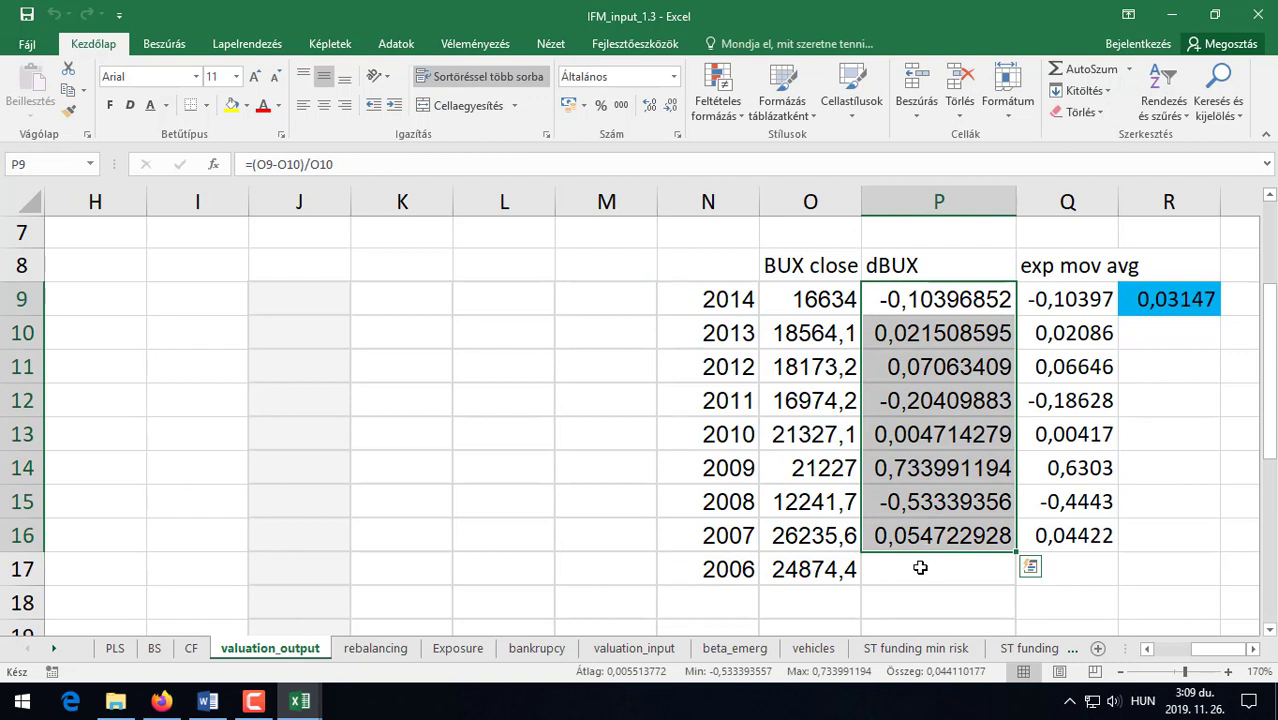
left_click(920, 470)
left_click(928, 434)
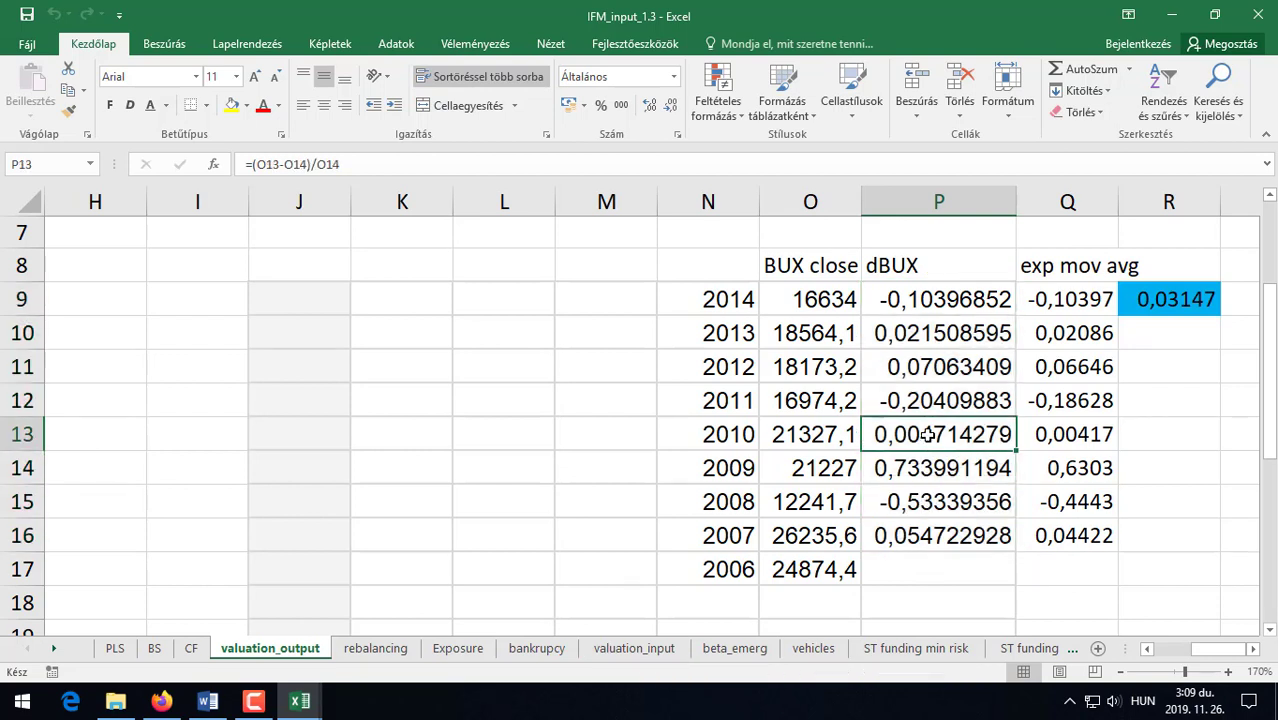
left_click(938, 402)
left_click(936, 368)
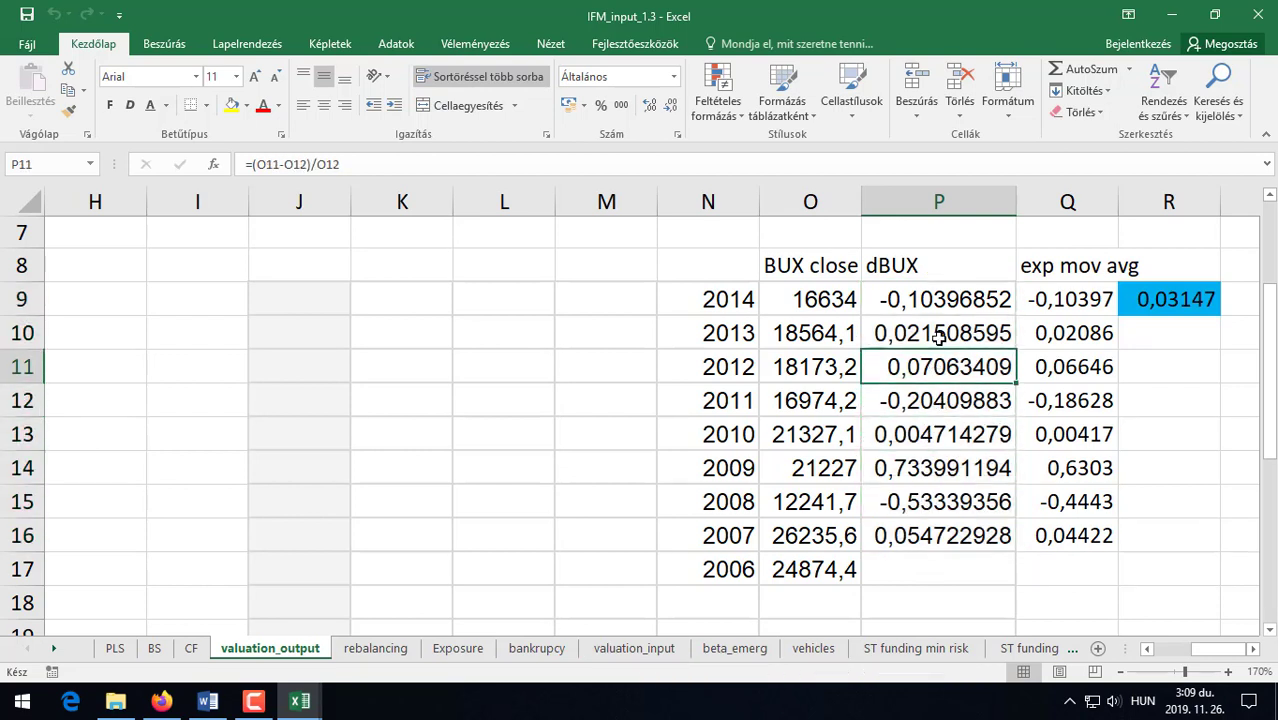
left_click(940, 337)
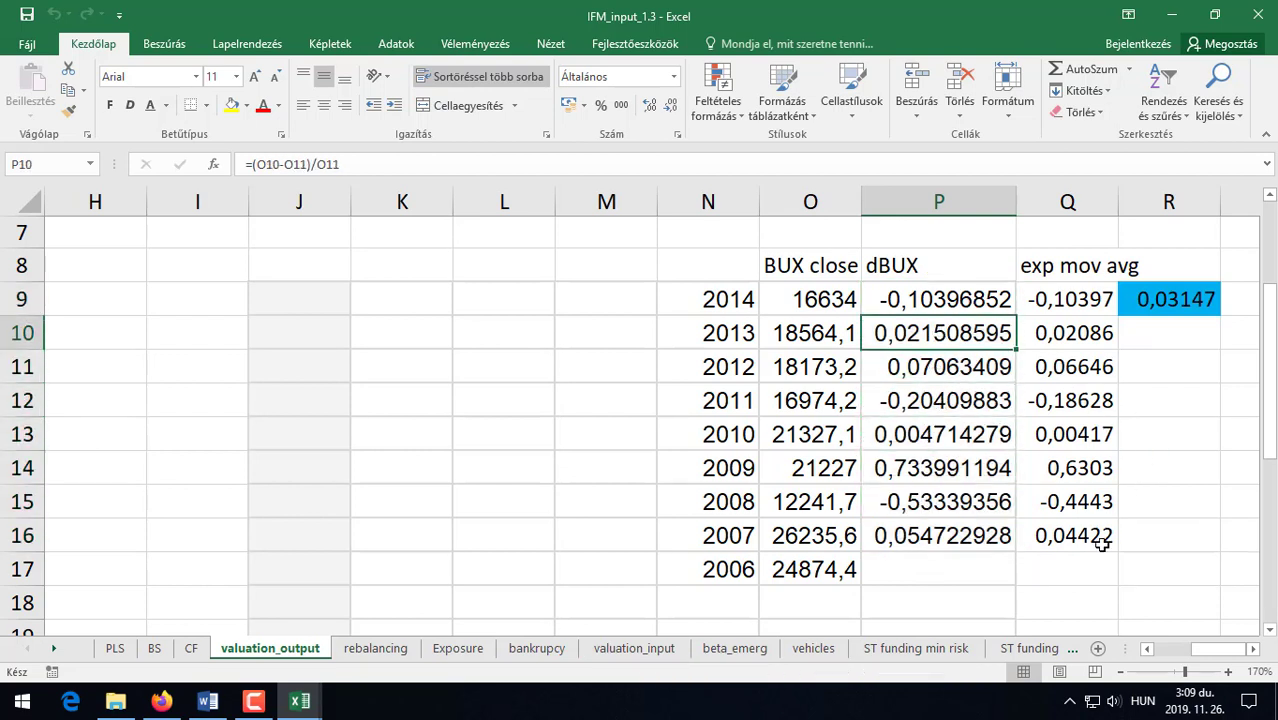
left_click(1134, 304)
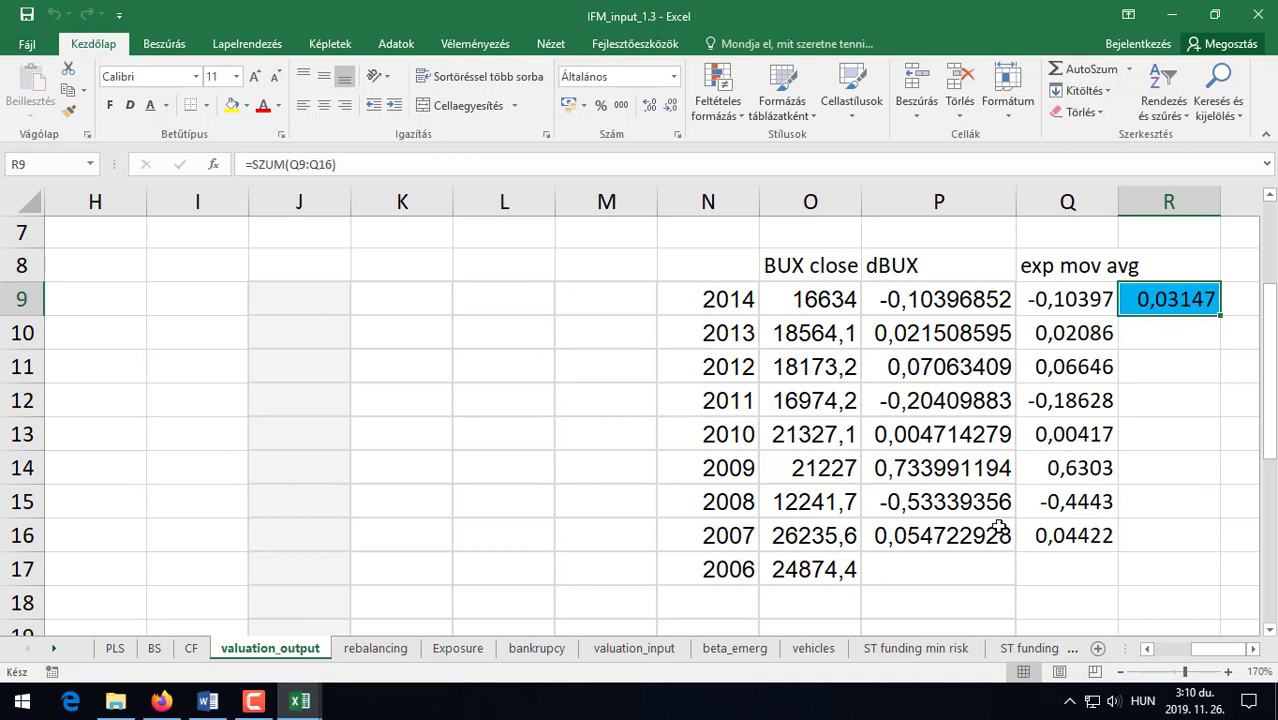
Switch to Firefox, search the web for "damodaran beta" and open the Betas - NYU Stern result.
left_click(158, 702)
left_click(440, 16)
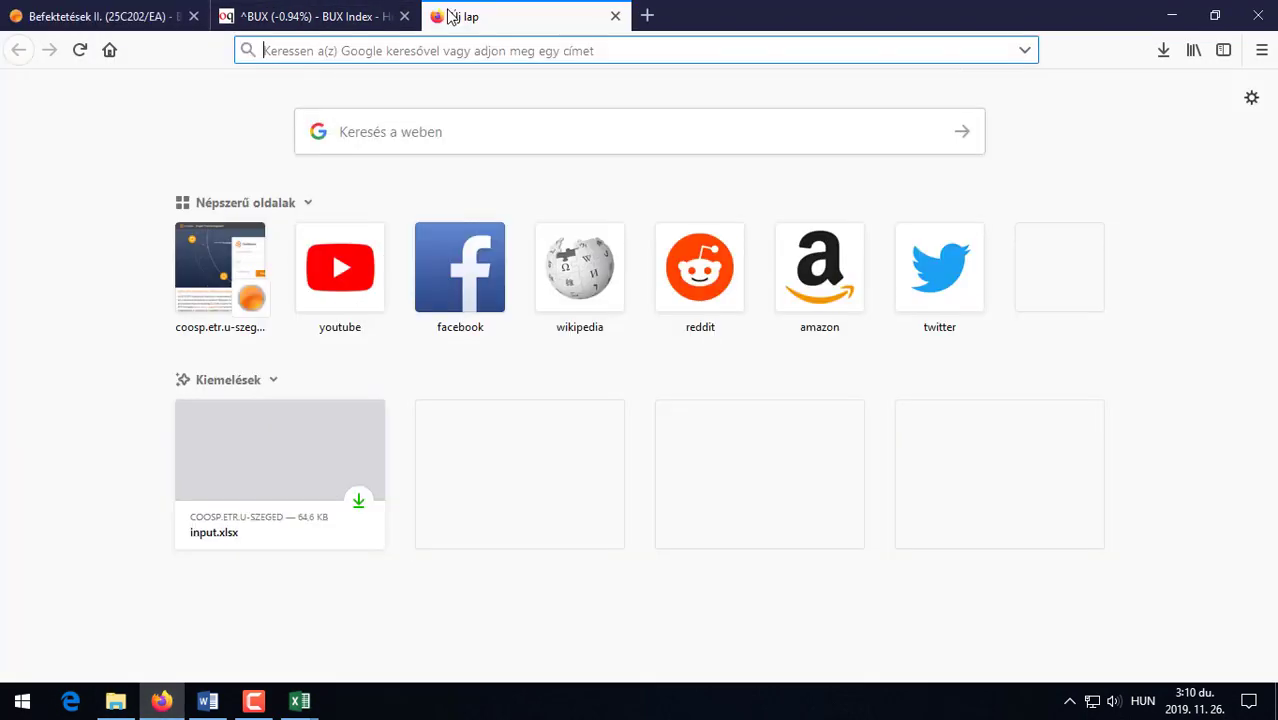
type("damo")
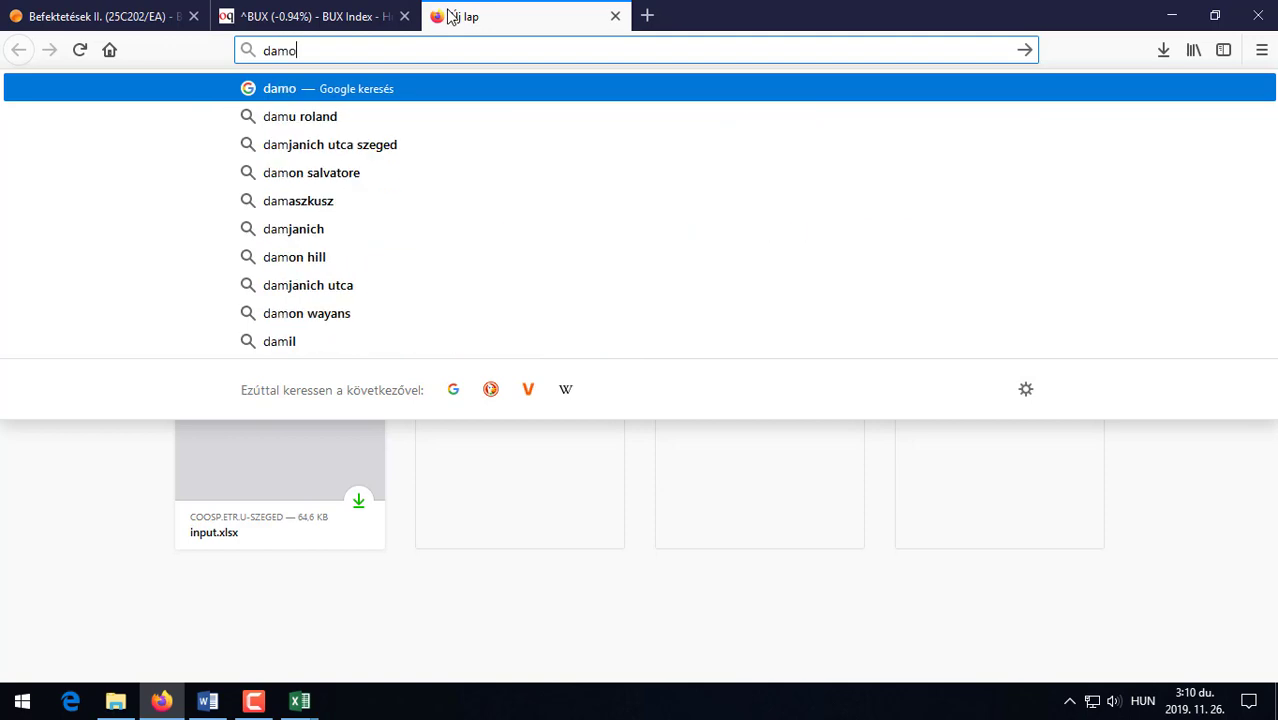
type("daran beta")
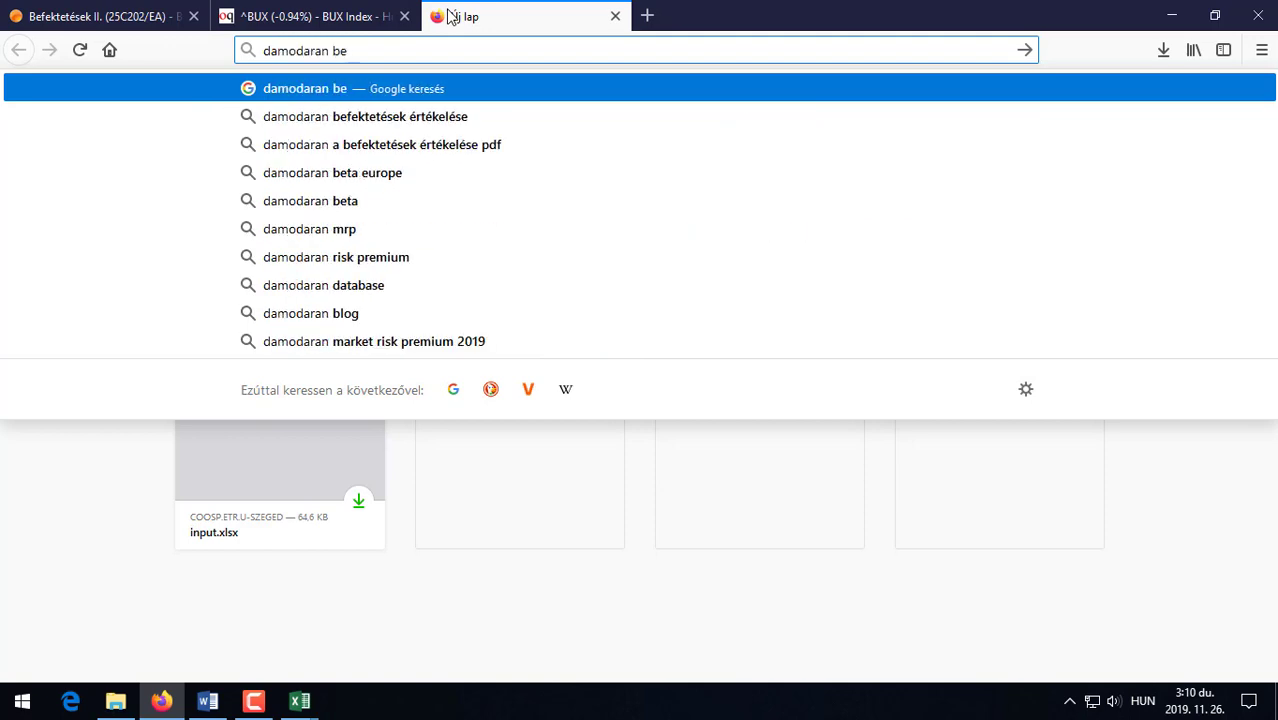
key("Return")
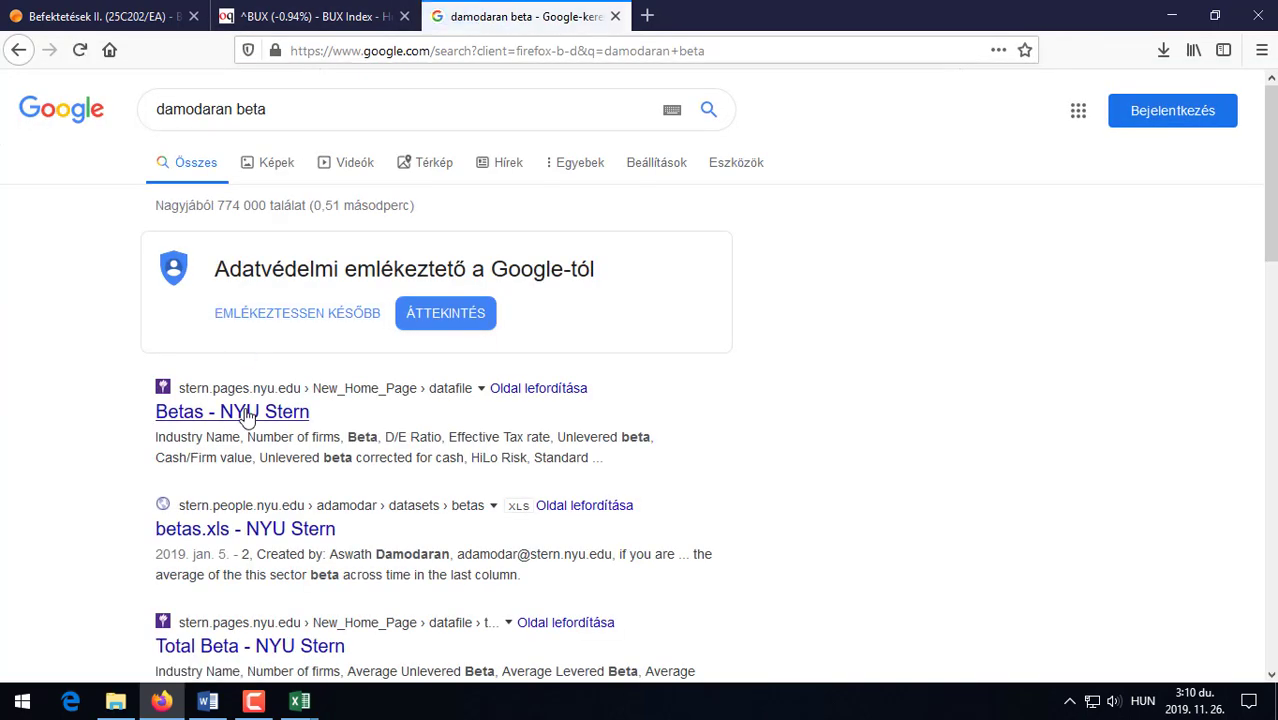
left_click(257, 418)
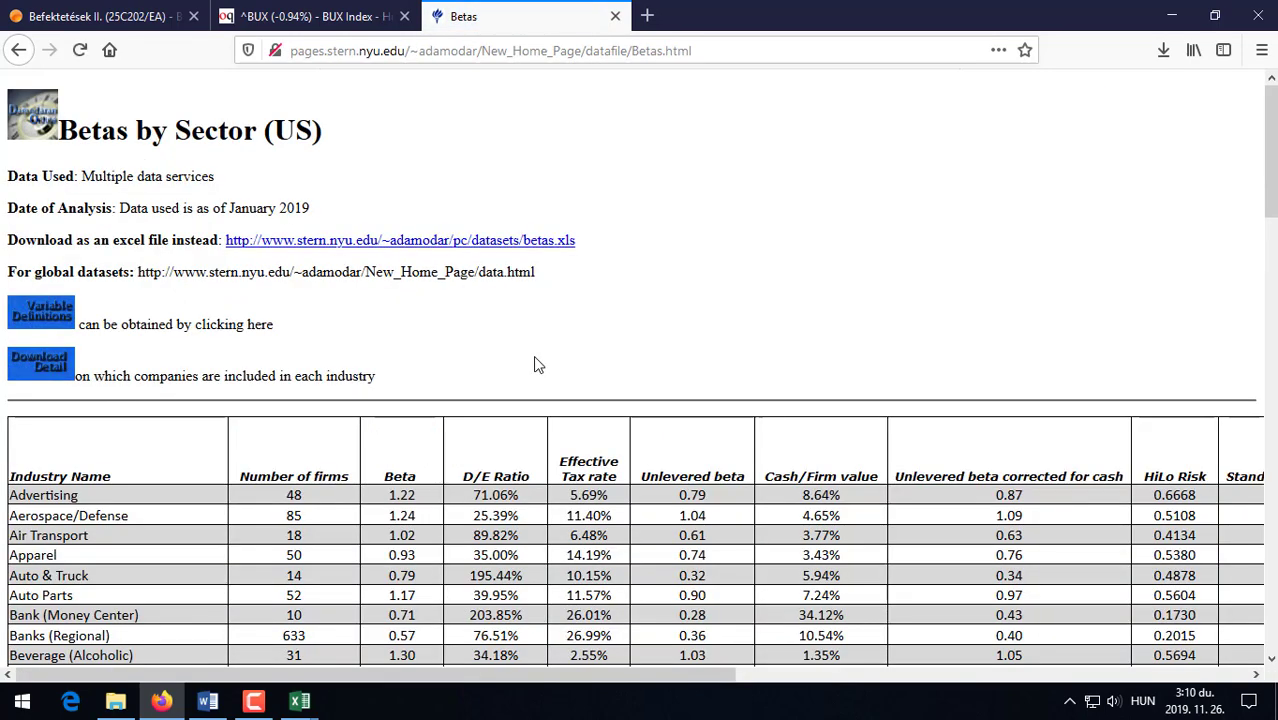
Examine the industry rows of the Betas by Sector (US) table and the page's date of analysis.
scroll(535, 362, "down", 10)
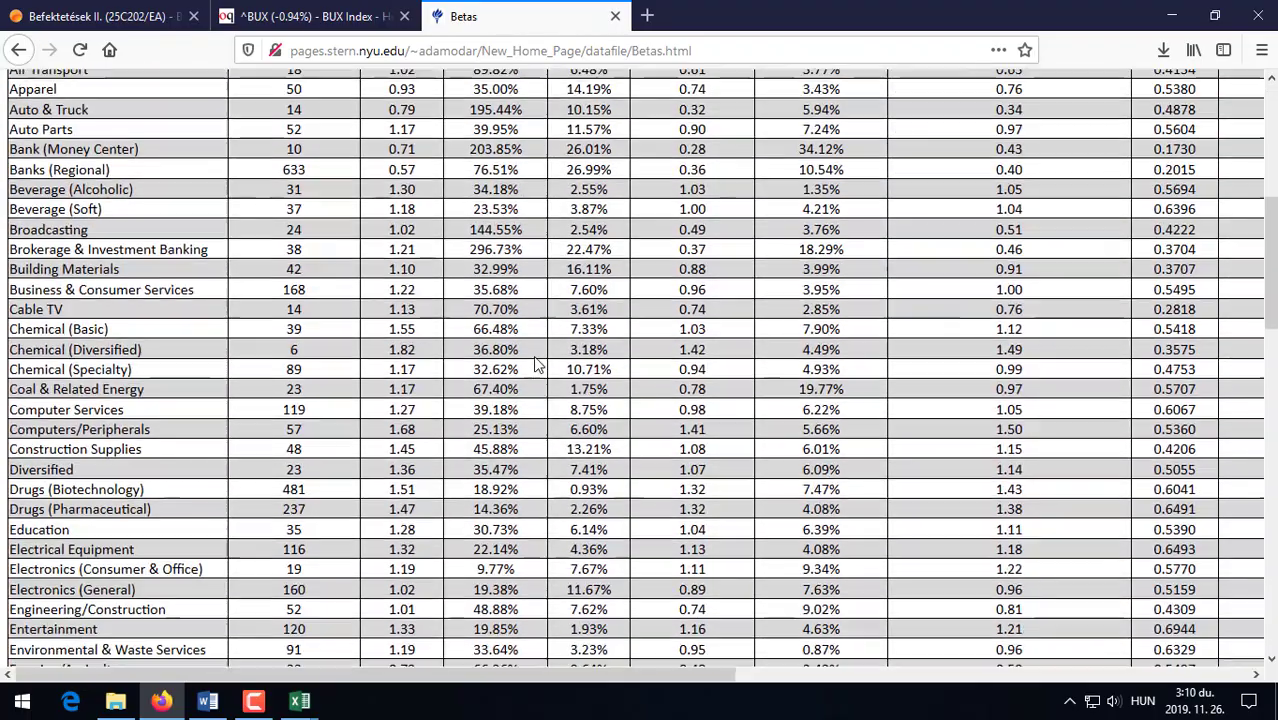
scroll(535, 362, "up", 10)
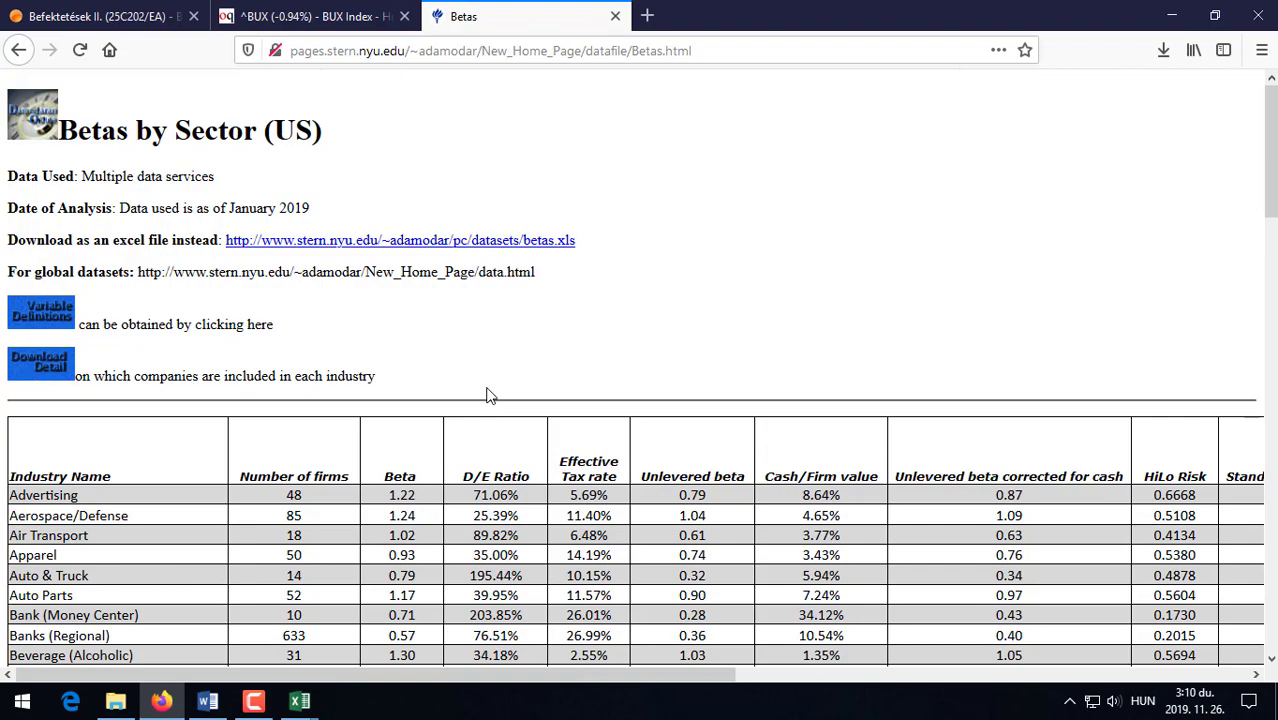
scroll(490, 396, "down", 8)
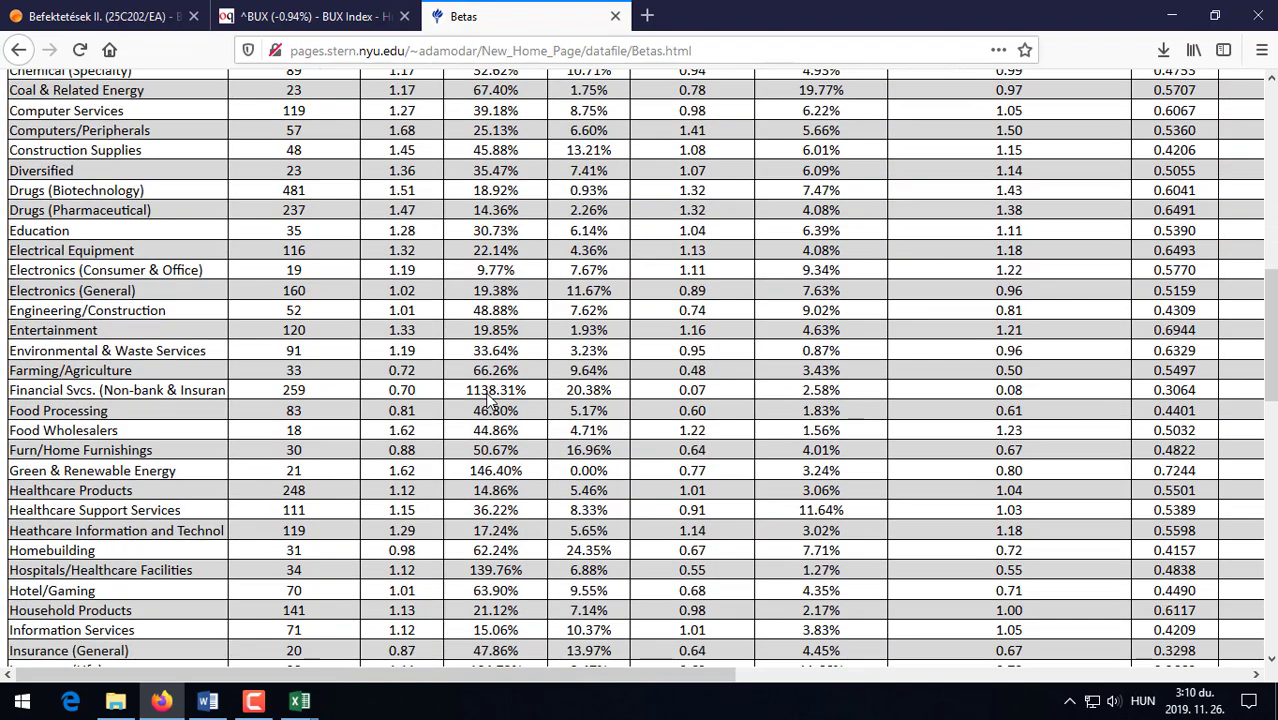
scroll(490, 398, "up", 6)
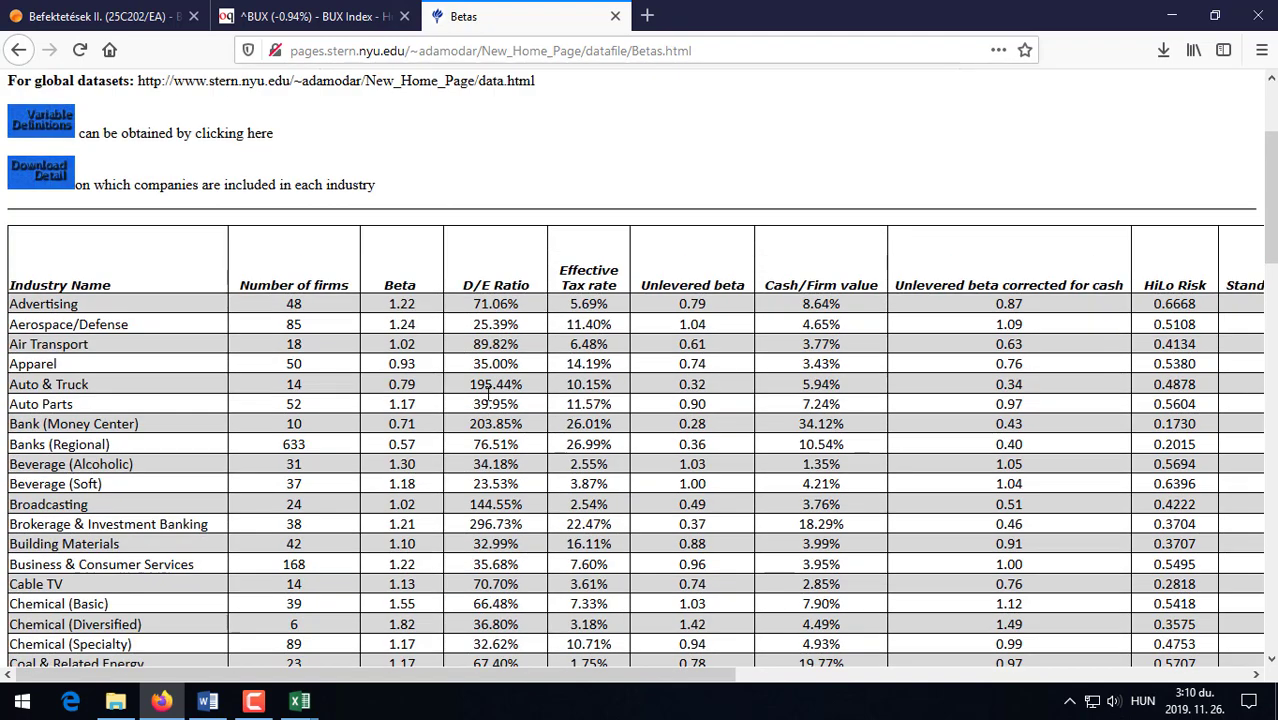
scroll(488, 396, "up", 3)
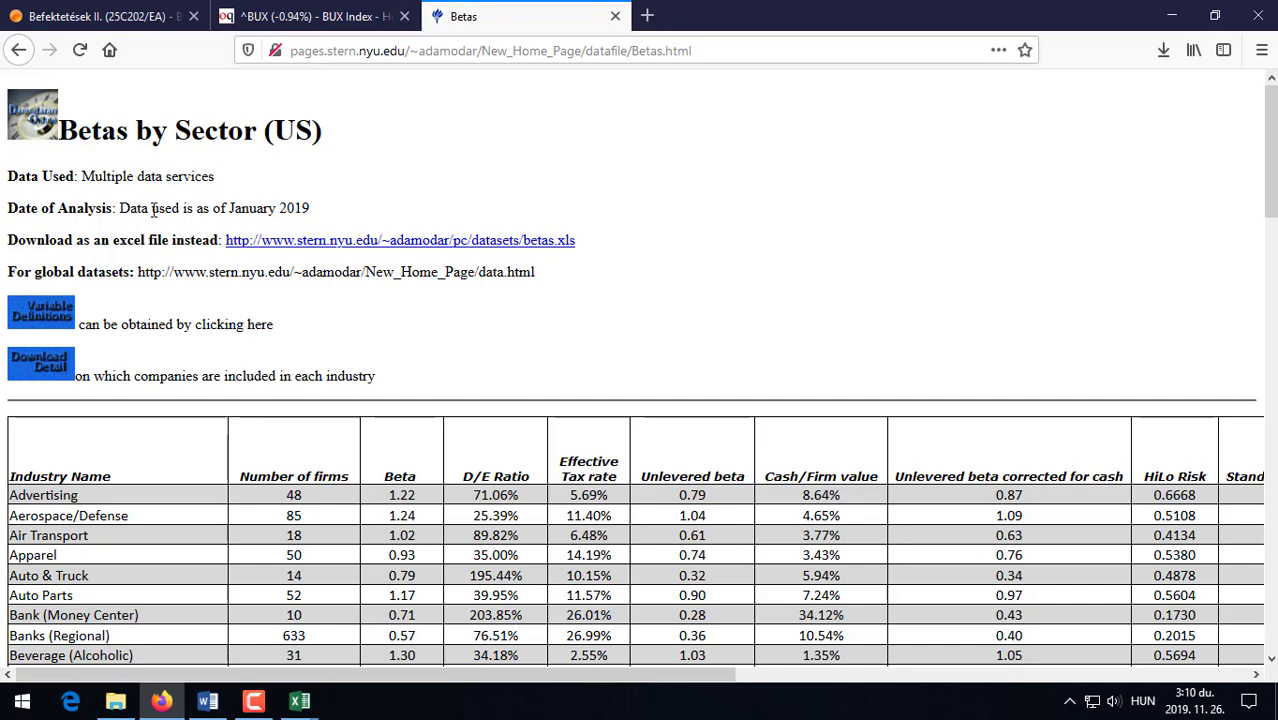
left_click_drag(153, 209, 313, 208)
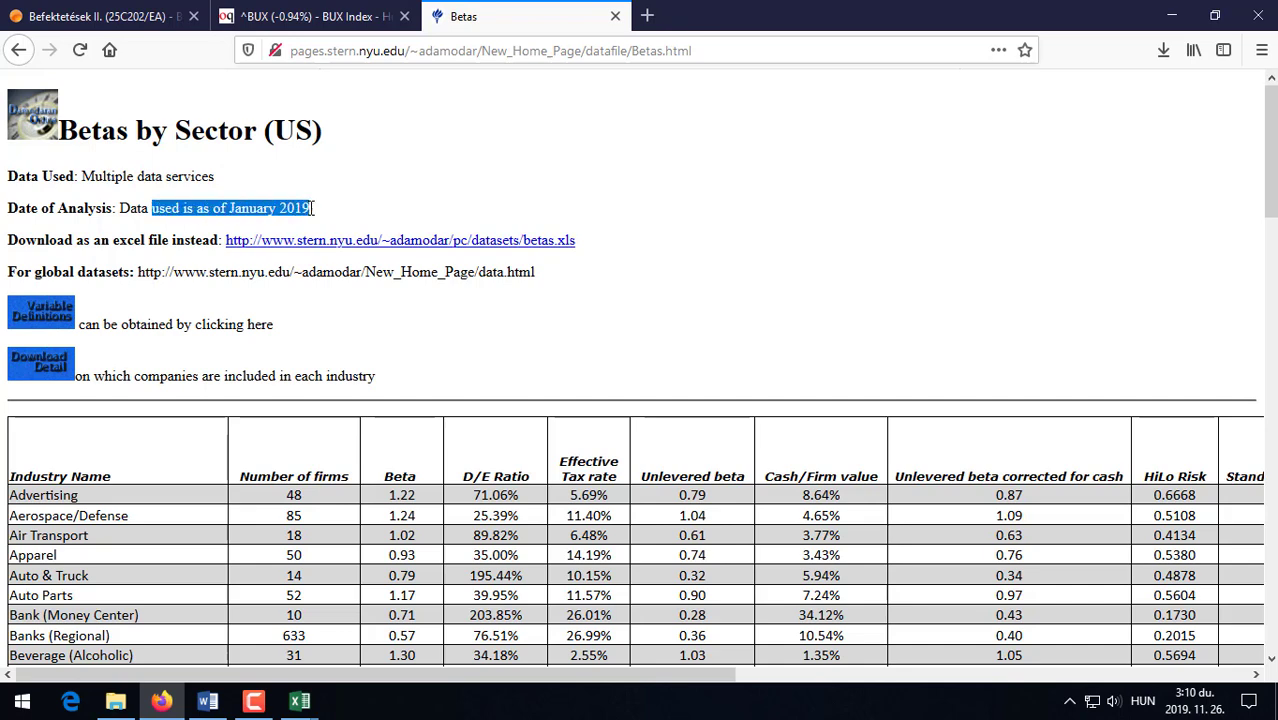
left_click(318, 208)
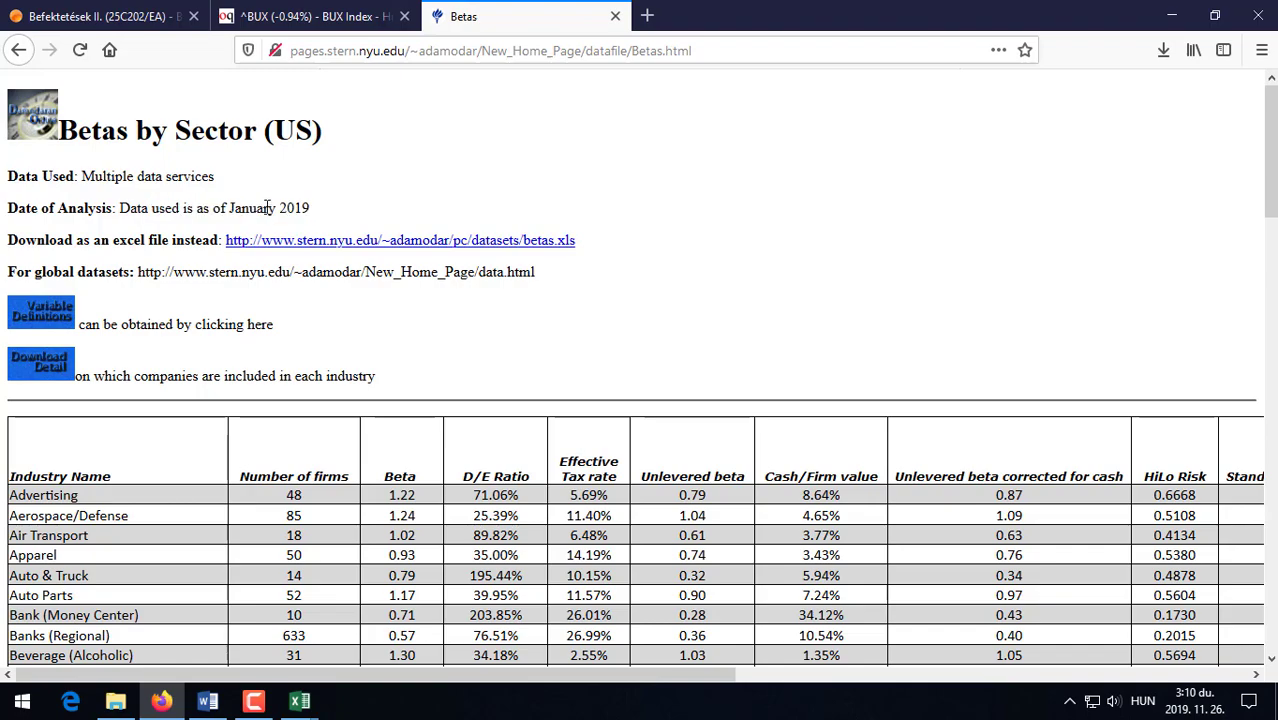
left_click_drag(234, 208, 307, 208)
left_click(312, 209)
Review the sector table's columns from industry name through the unlevered beta, standard deviations and yearly 2015 to 2018 values.
scroll(541, 365, "down", 5)
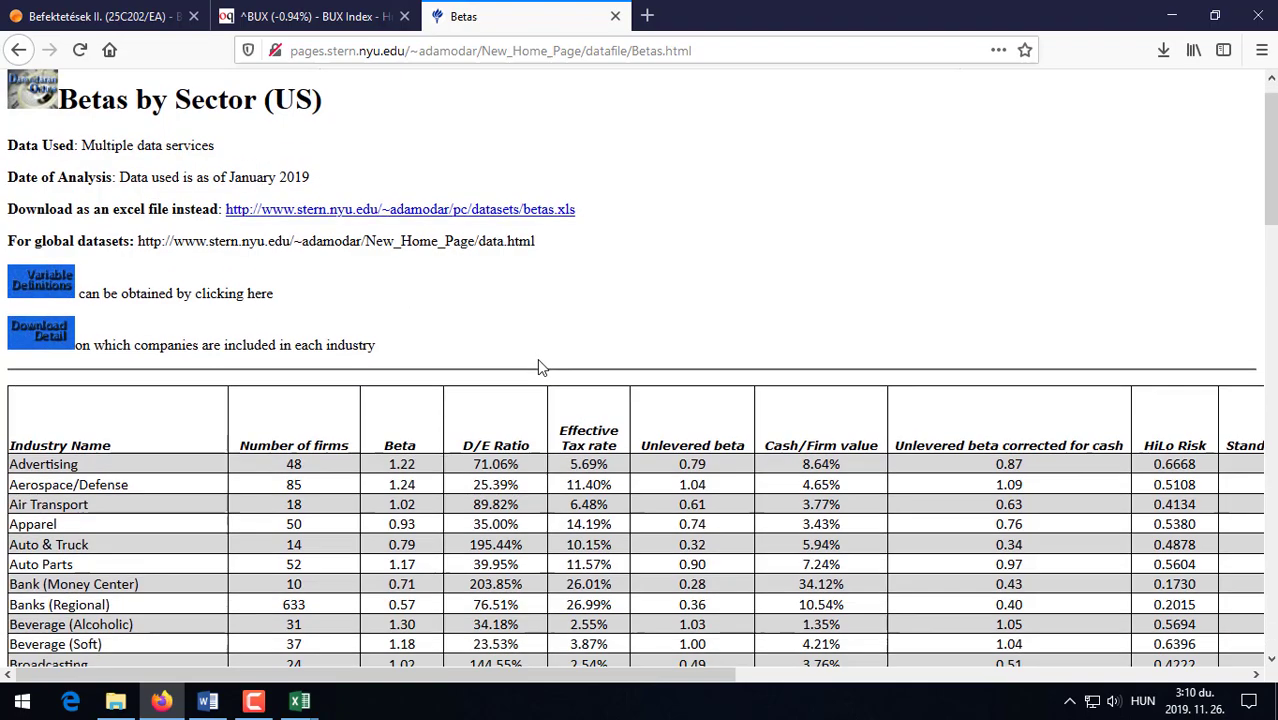
scroll(620, 445, "up", 3)
scroll(703, 528, "down", 1)
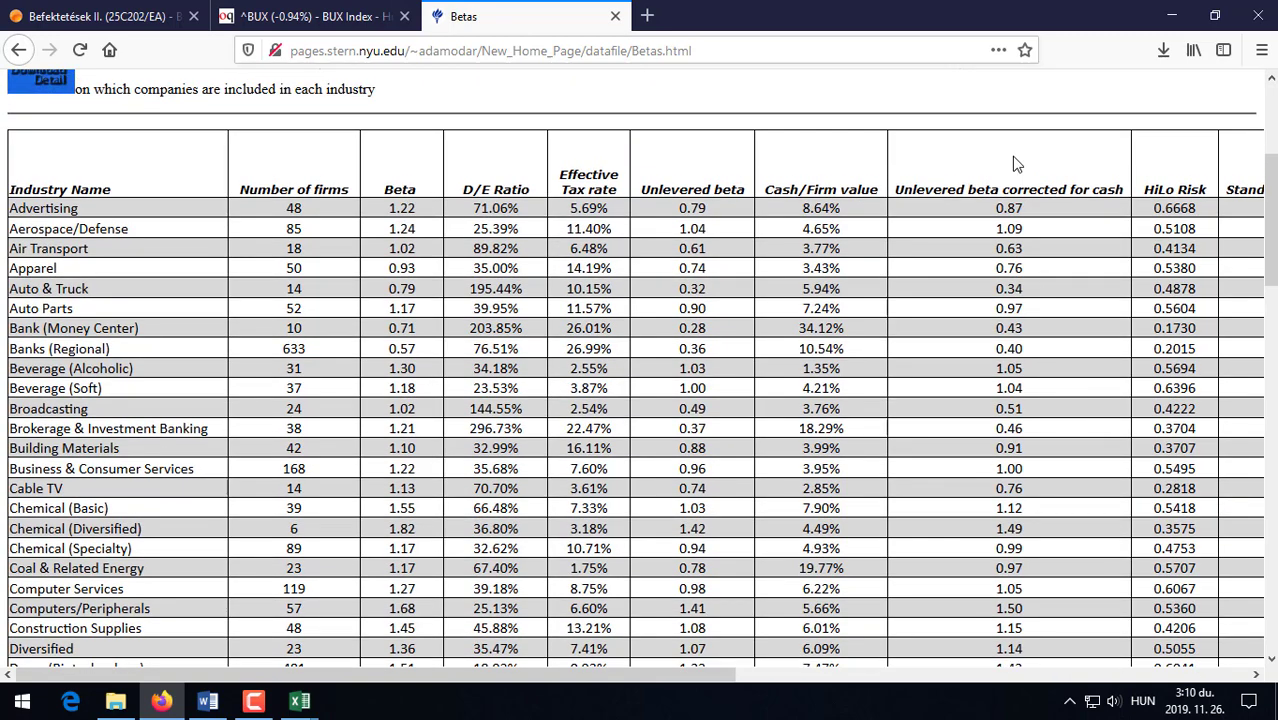
scroll(1014, 163, "right", 5)
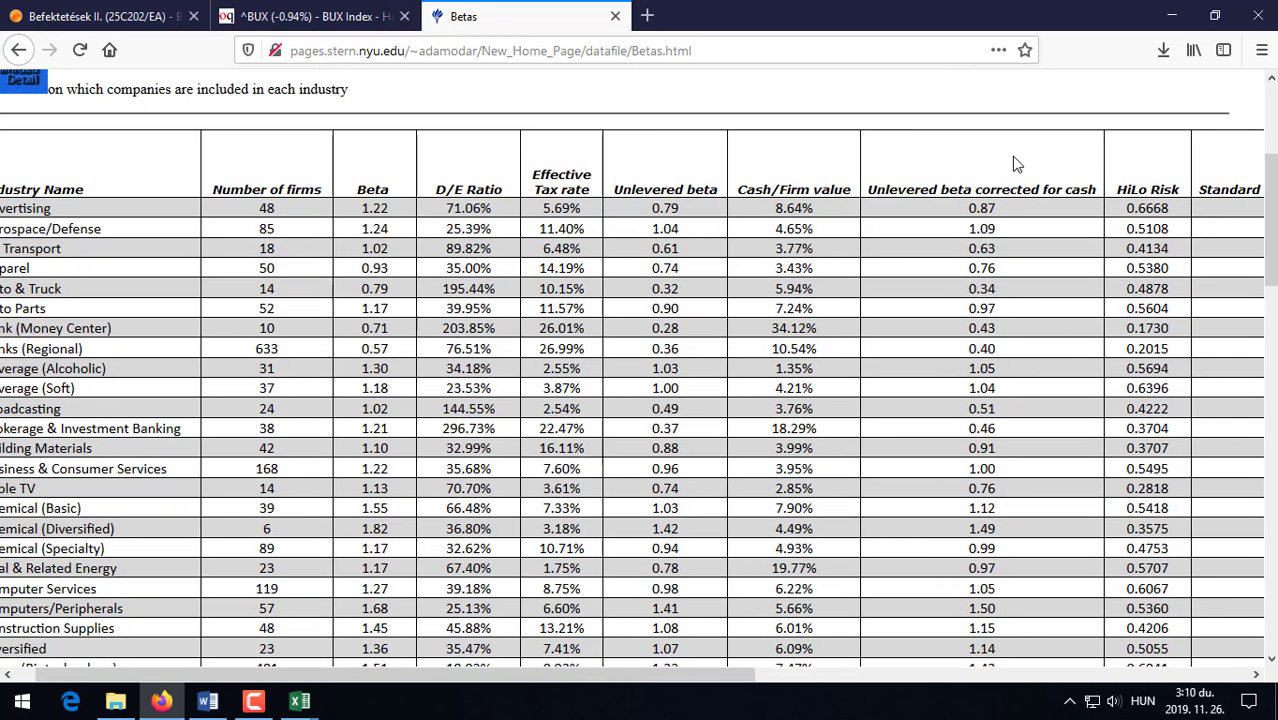
scroll(1013, 163, "right", 5)
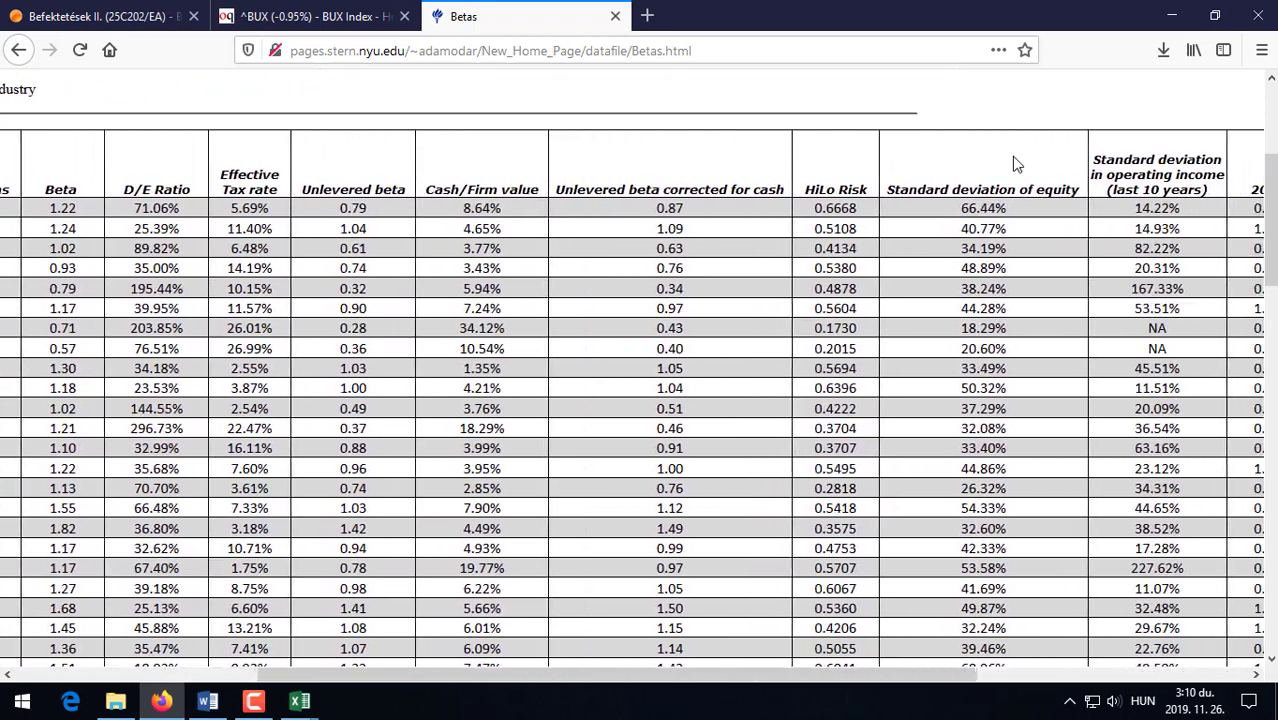
scroll(1013, 163, "right", 1)
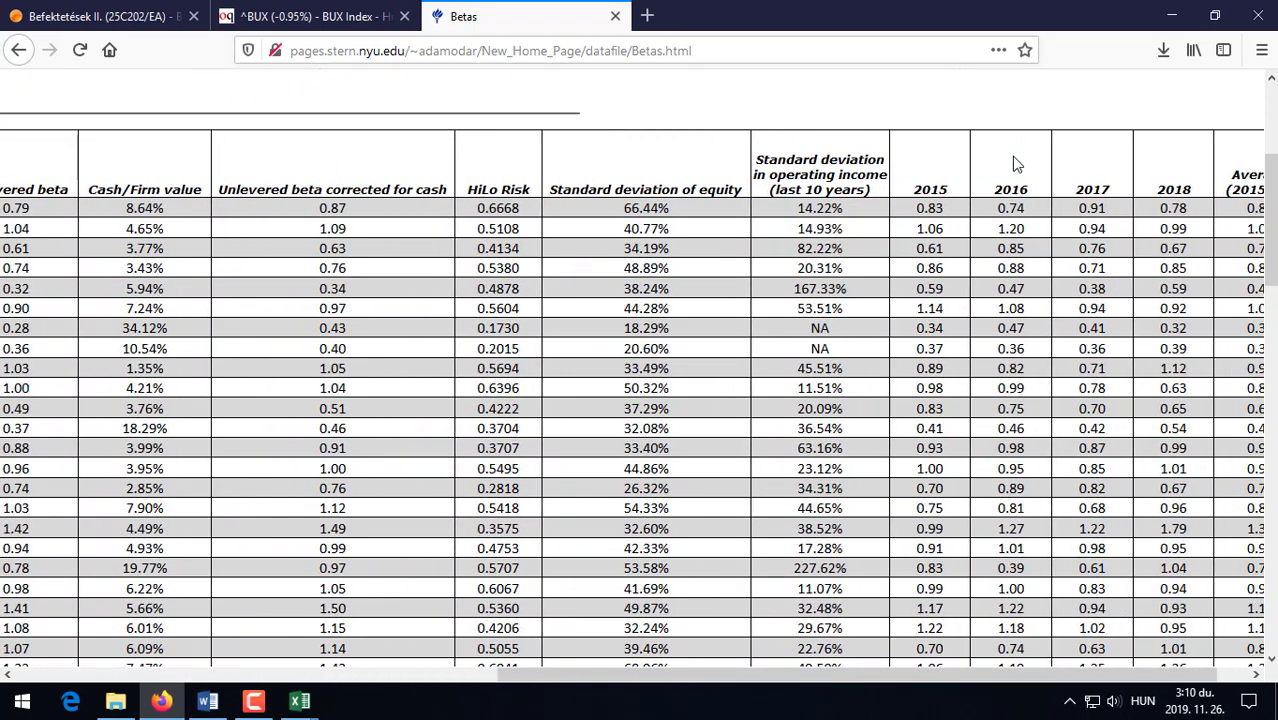
scroll(1014, 163, "left", 2)
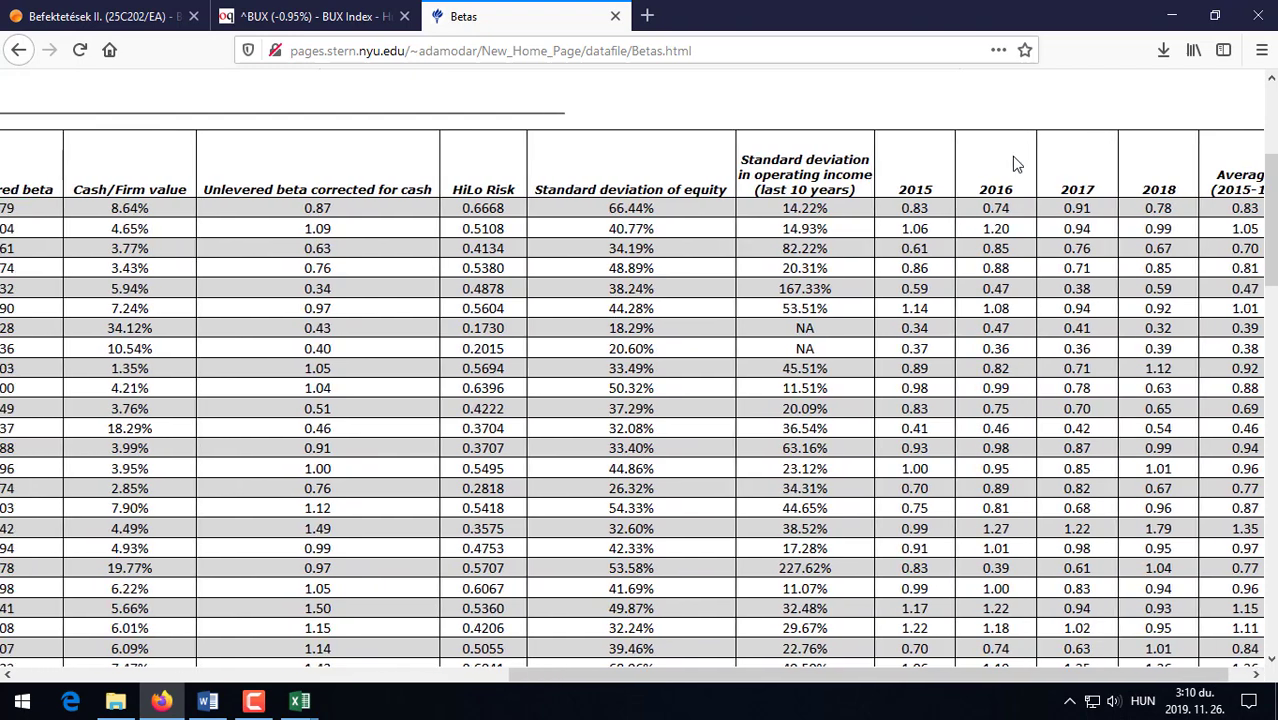
scroll(1013, 163, "left", 10)
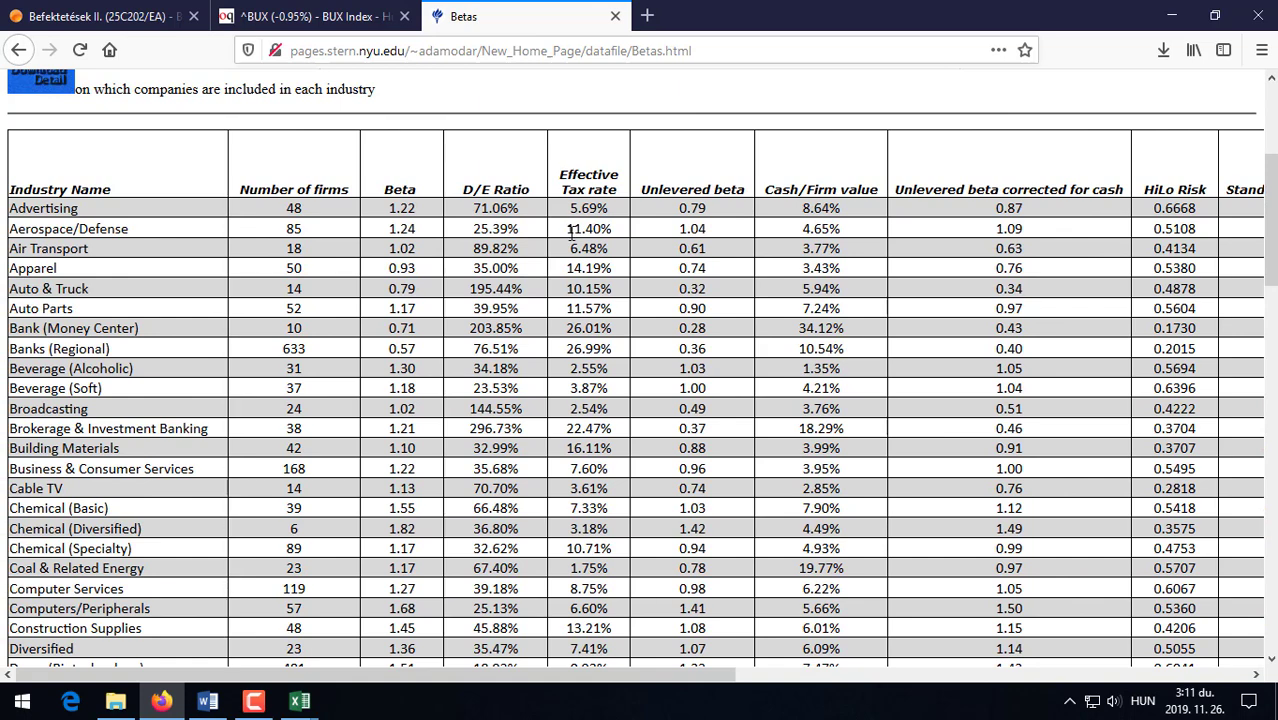
Compare the effective tax rates of Aerospace/Defense and Banks (Regional), and highlight the Beta column heading.
left_click_drag(566, 229, 620, 237)
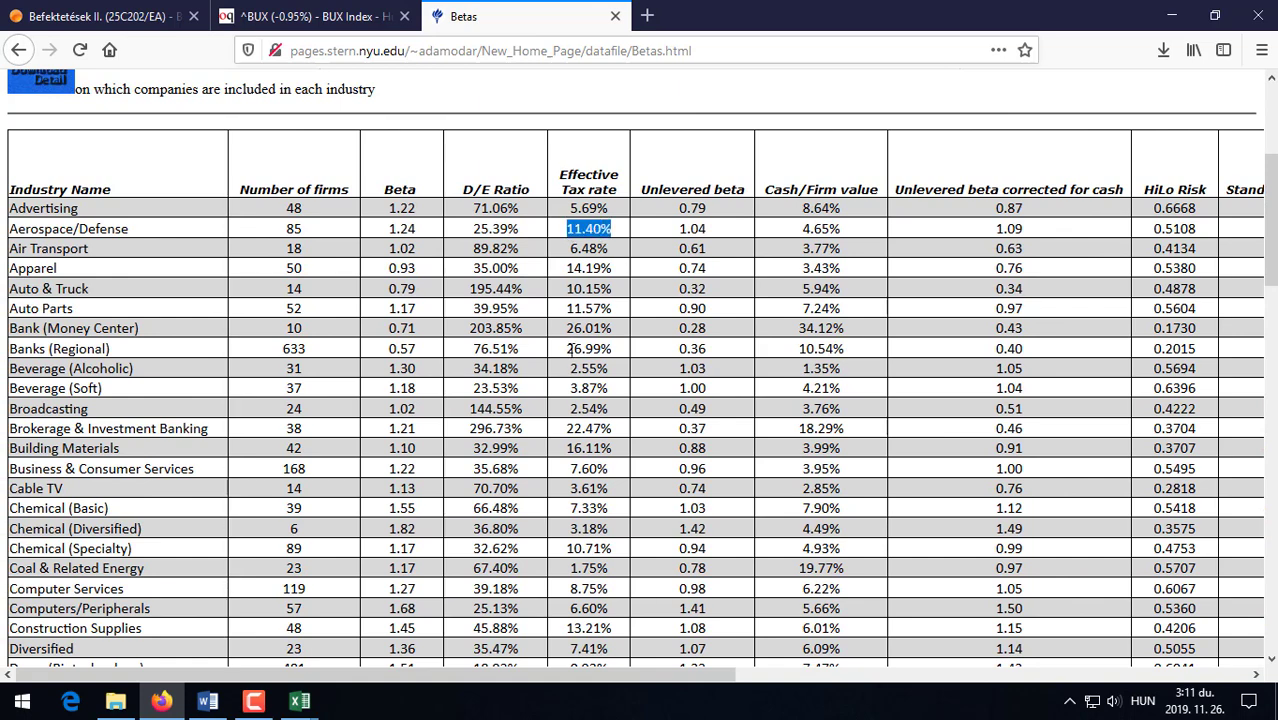
left_click_drag(566, 349, 611, 350)
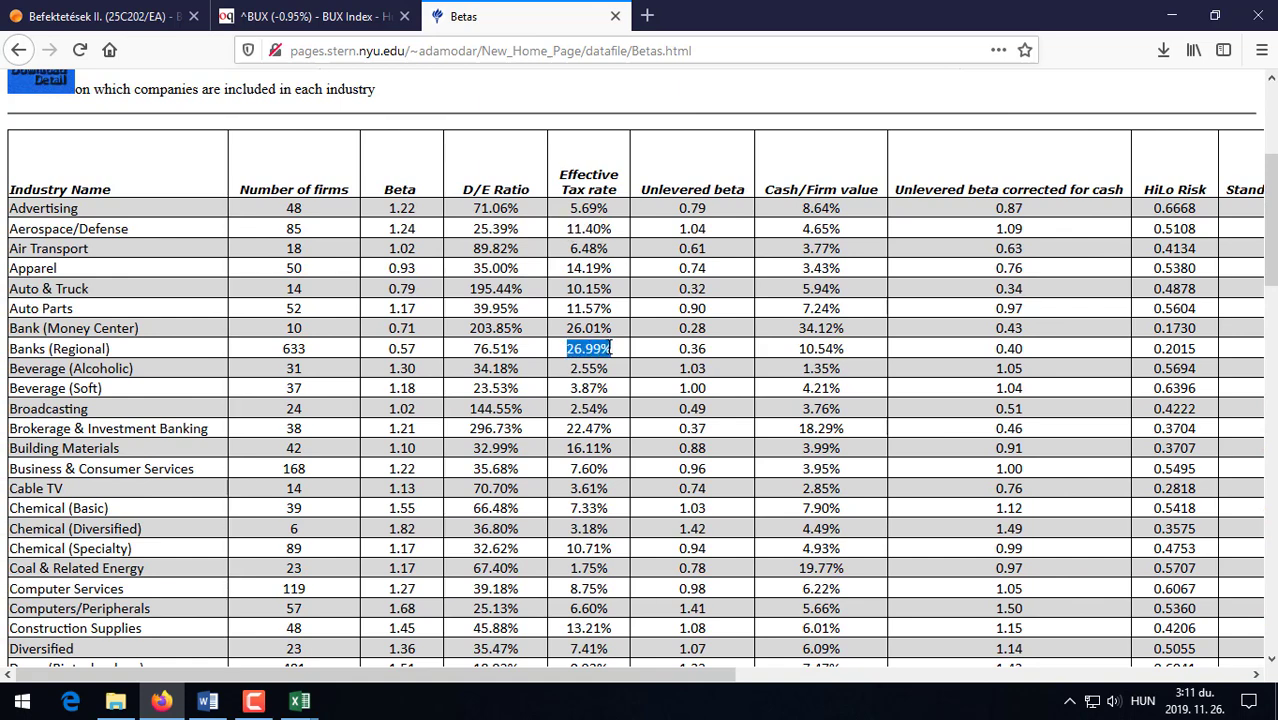
left_click(580, 403)
scroll(486, 438, "up", 5)
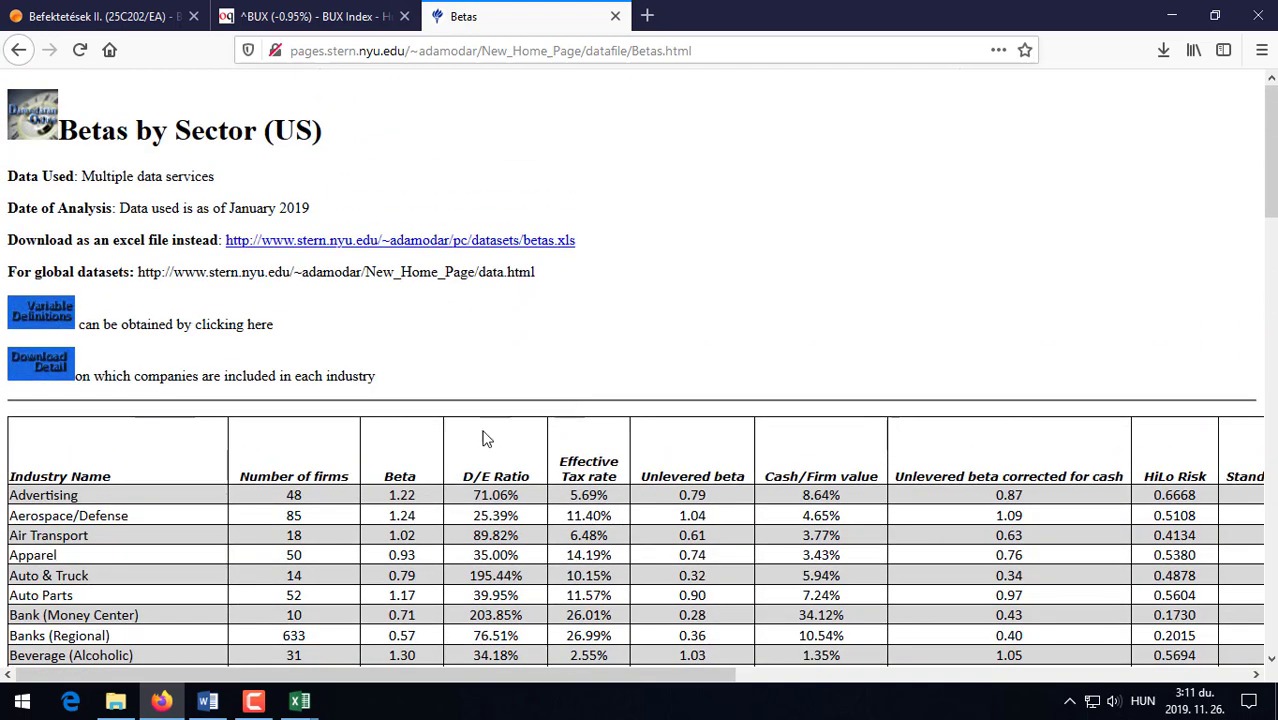
double_click(406, 475)
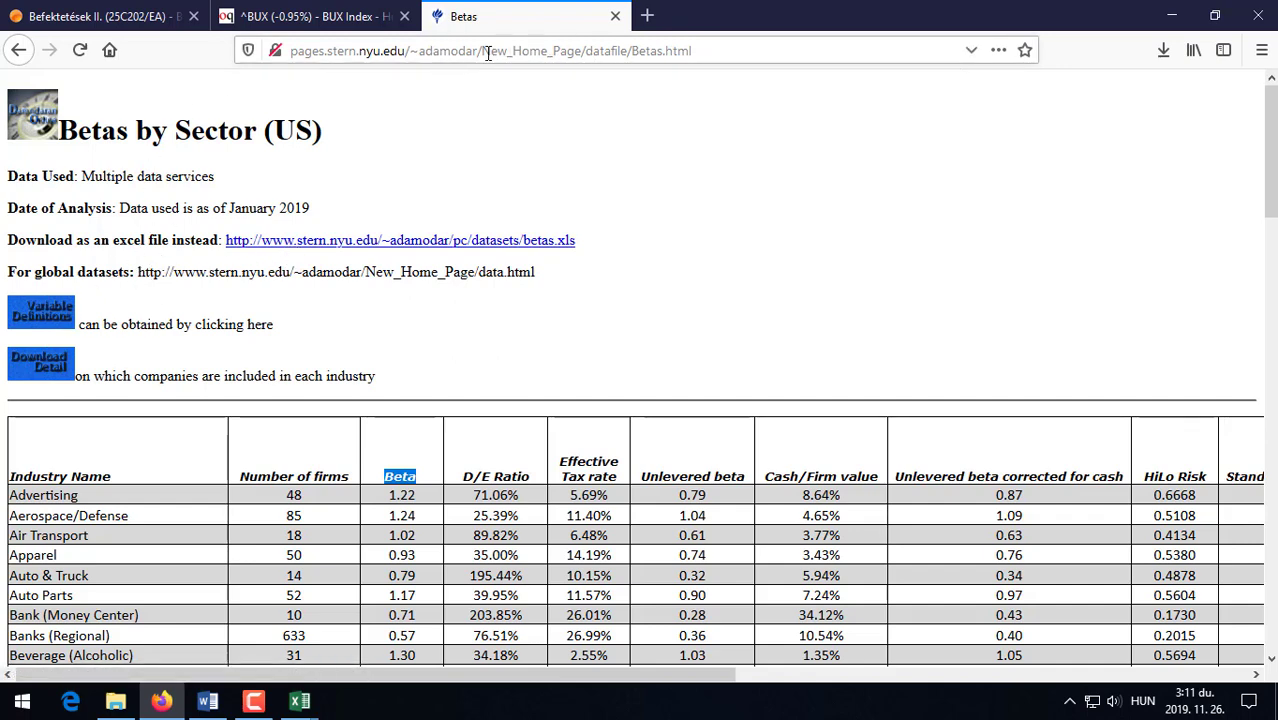
Shorten the page address to pages.stern.nyu.edu/~adamodar/ to load the Damodaran Online home page, and open its Data section.
left_click_drag(482, 51, 697, 64)
key("BackSpace")
key("Return")
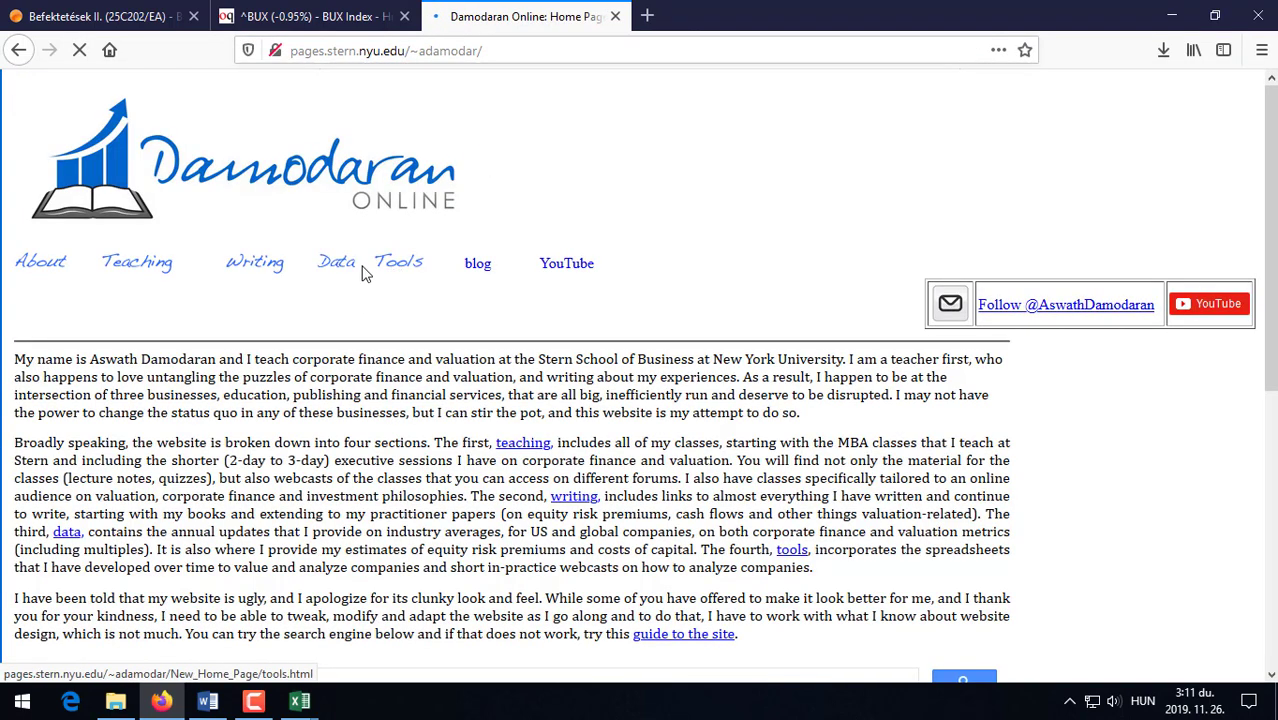
left_click(350, 272)
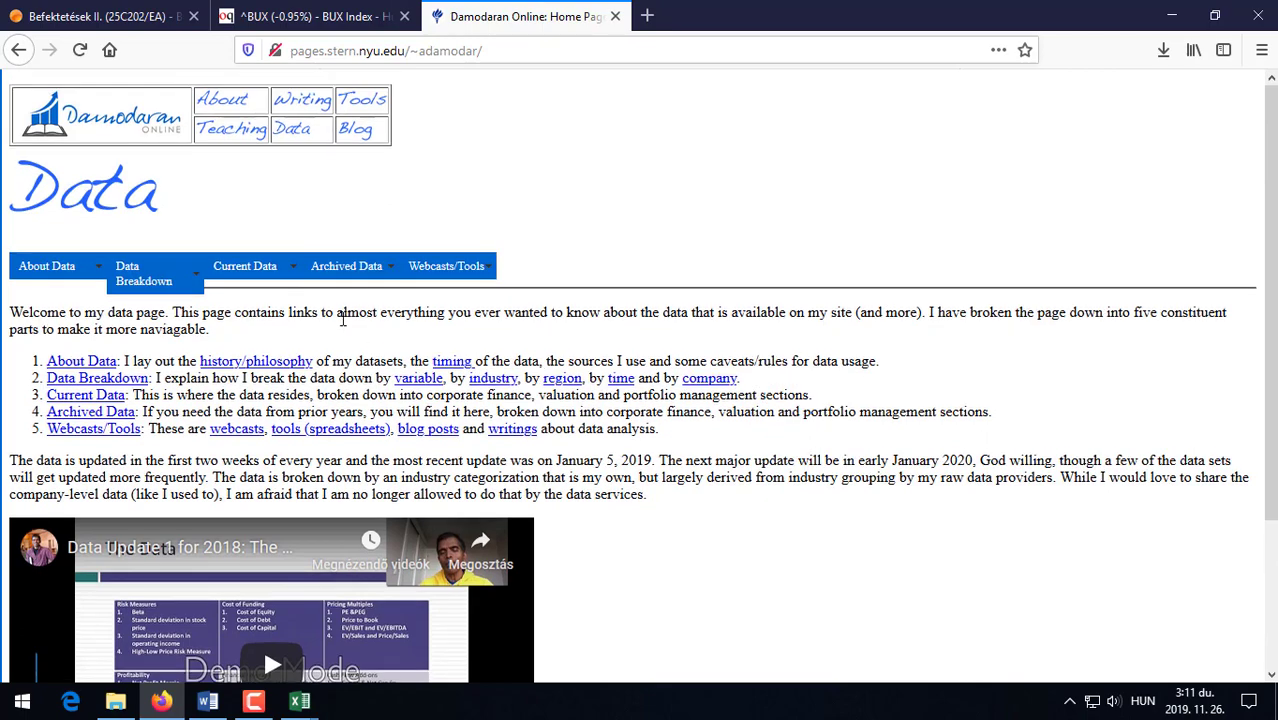
Enlarge the page to 120% and open the Risk/Discount Rate section of the current data in a new tab.
key("ctrl+plus")
key("ctrl+plus")
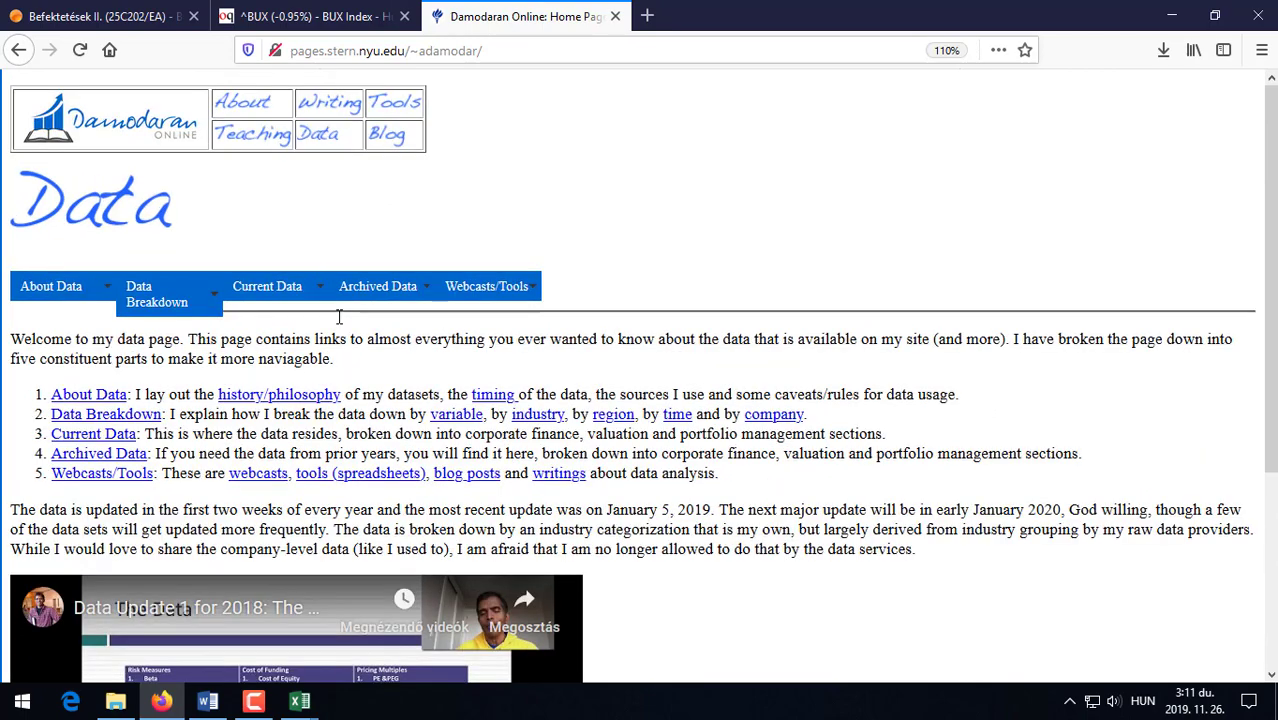
left_click(232, 316)
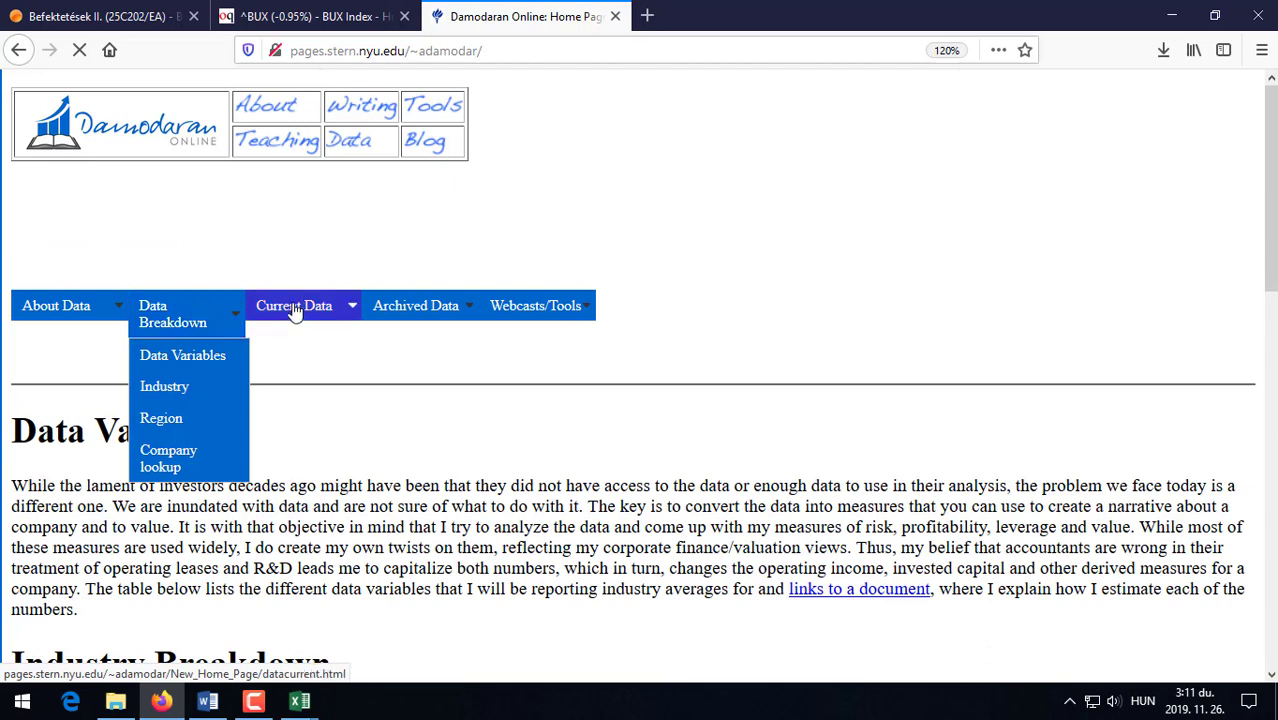
mouse_move(340, 308)
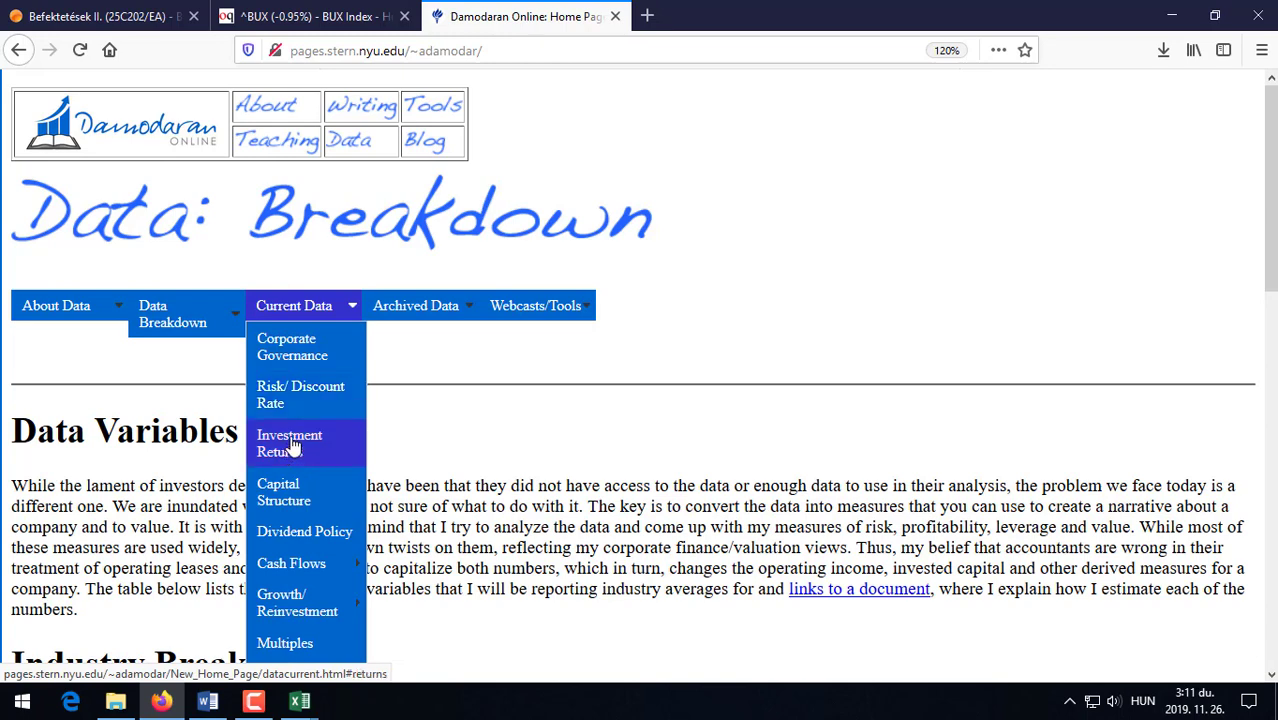
right_click(307, 386)
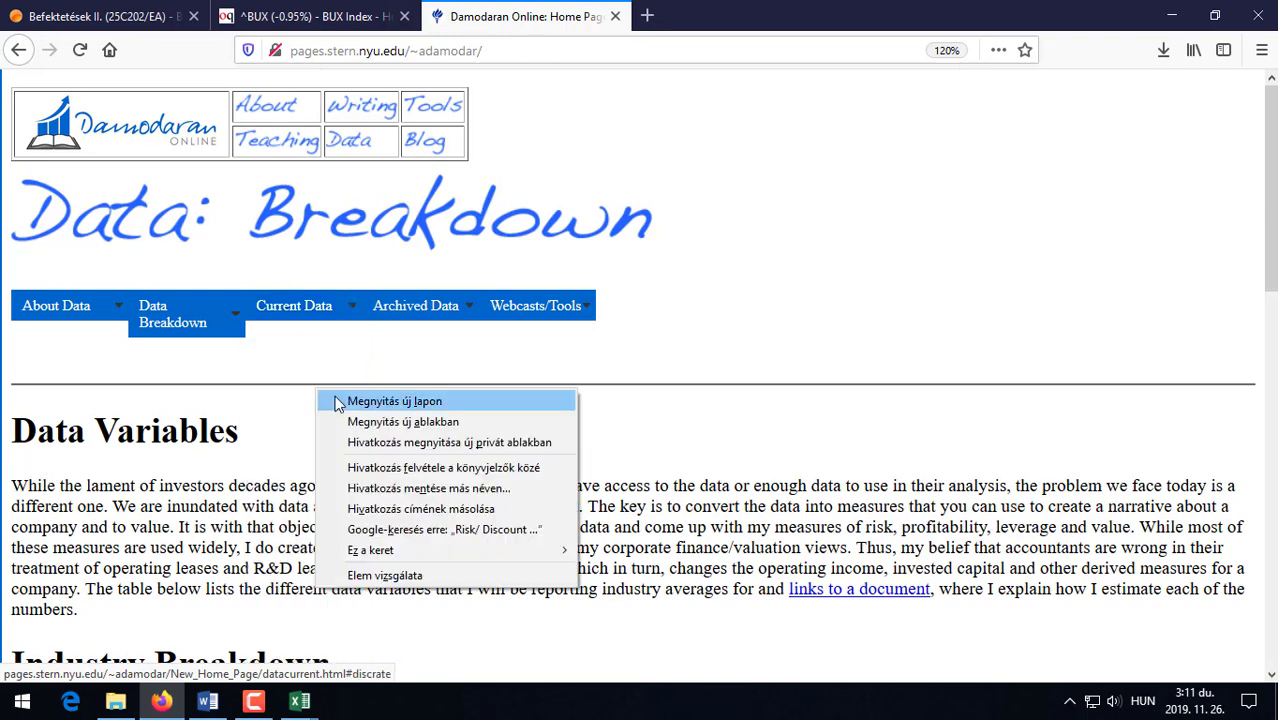
left_click(337, 394)
left_click(690, 16)
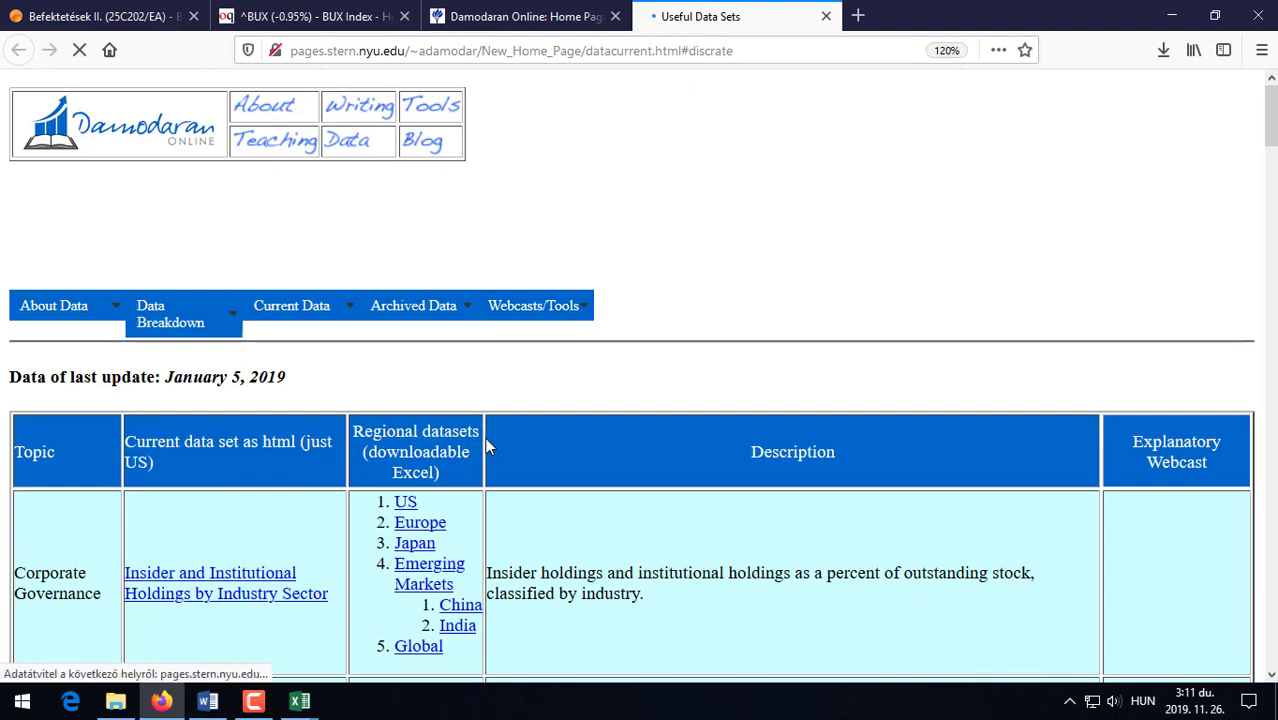
Examine the Discount Rate Estimation data sets, from historical returns and risk premiums through betas, tax rates and costs of capital.
scroll(525, 470, "up", 15)
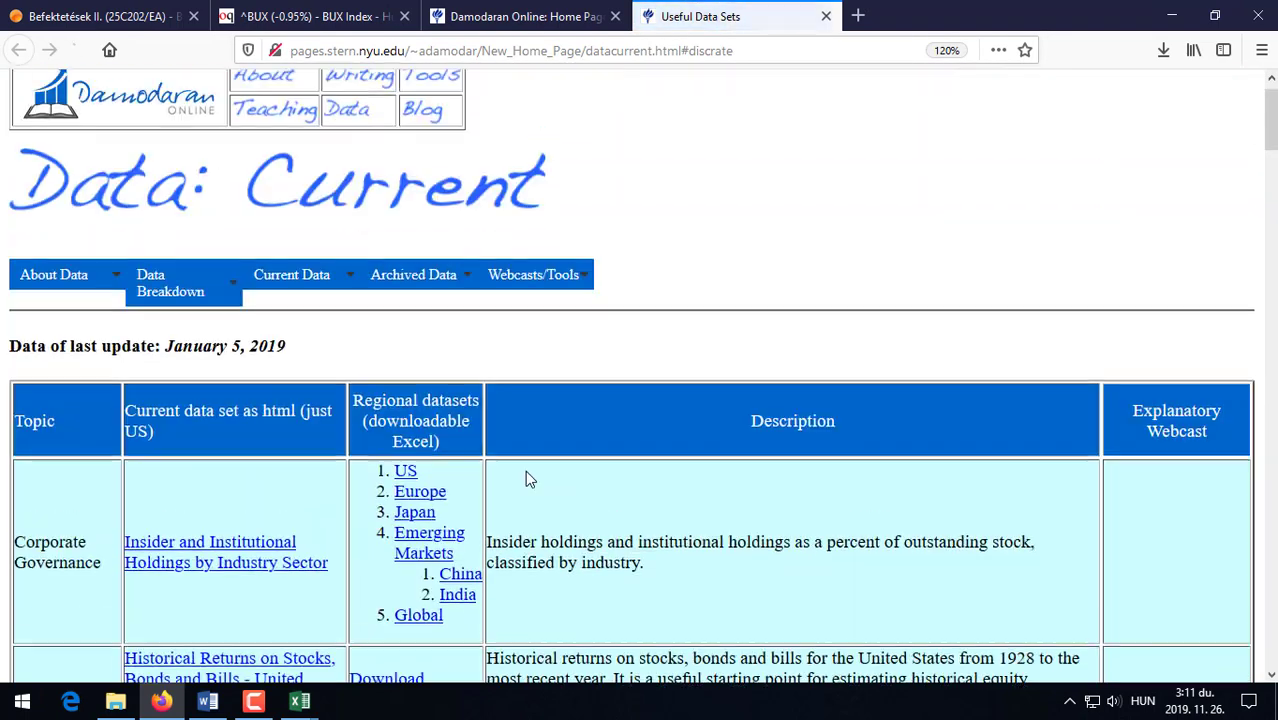
scroll(527, 478, "down", 4)
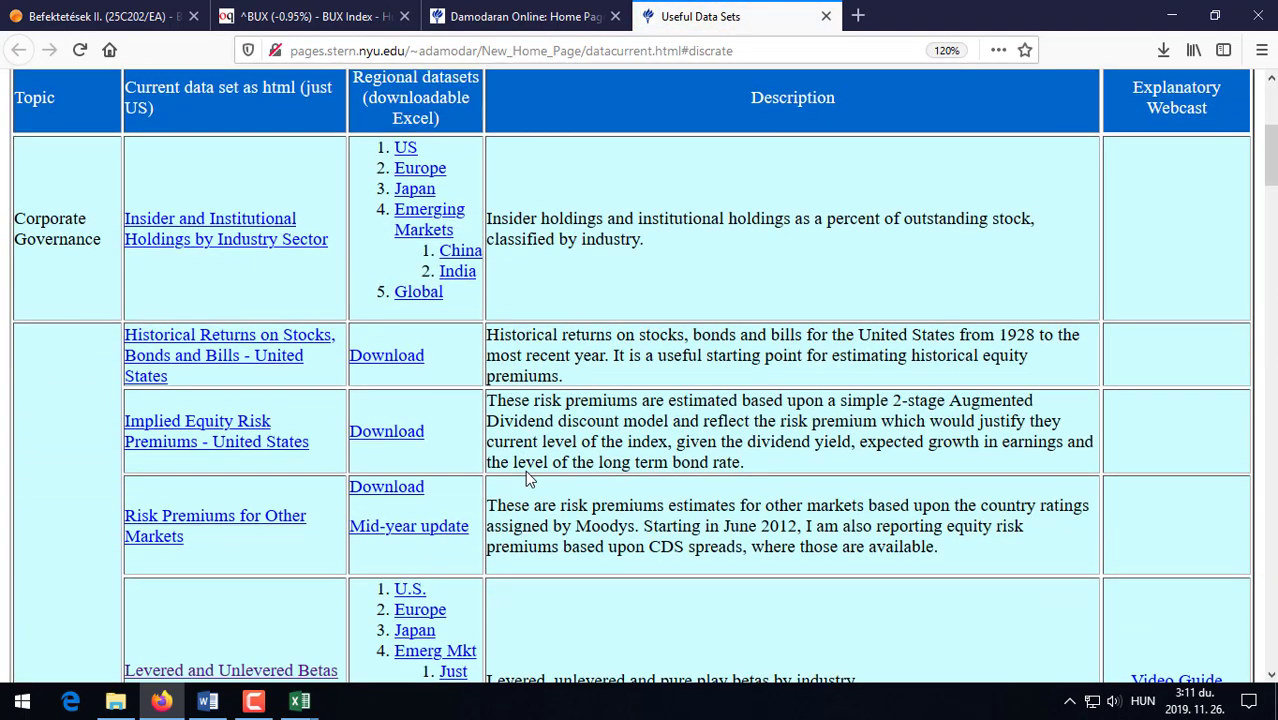
scroll(527, 478, "down", 6)
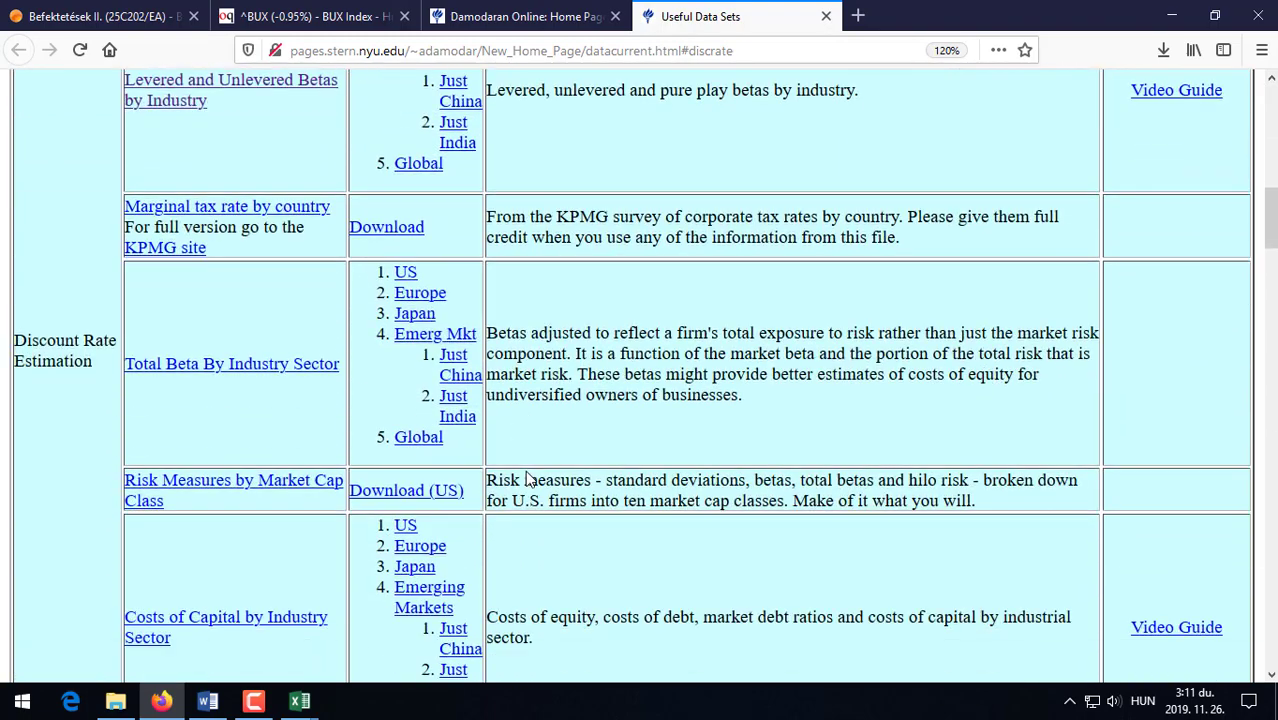
scroll(527, 478, "up", 3)
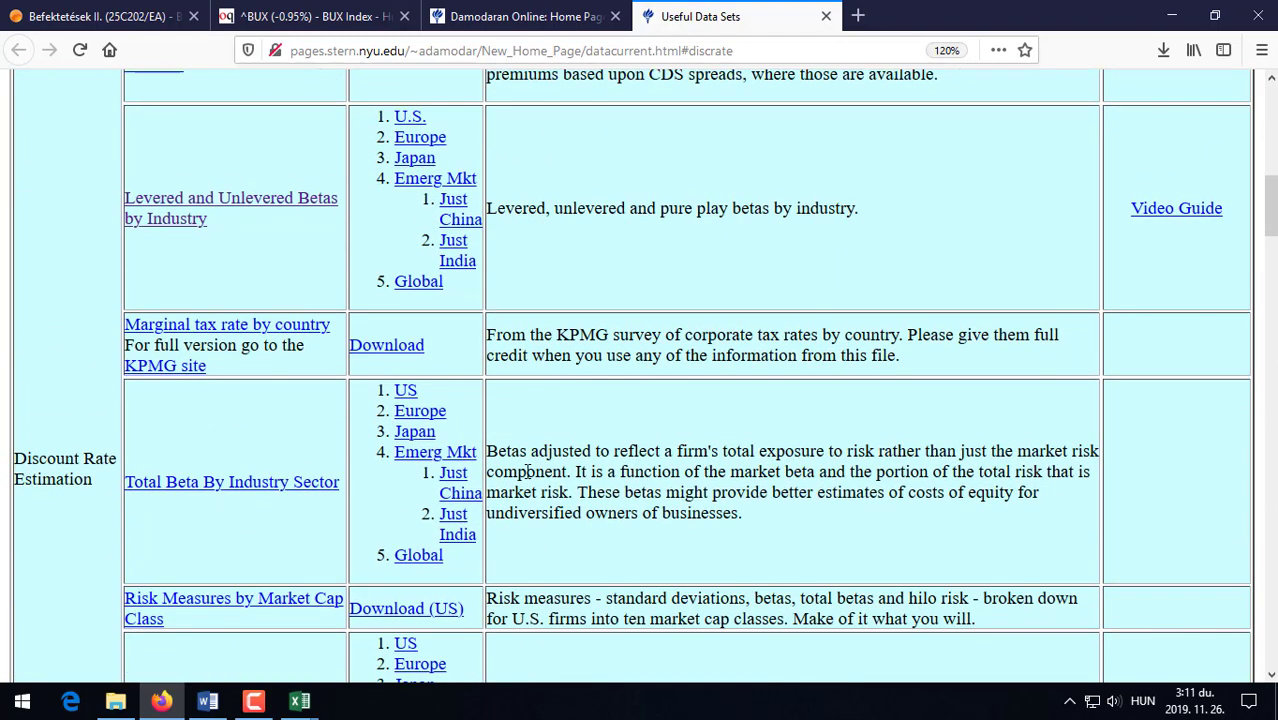
scroll(527, 472, "down", 4)
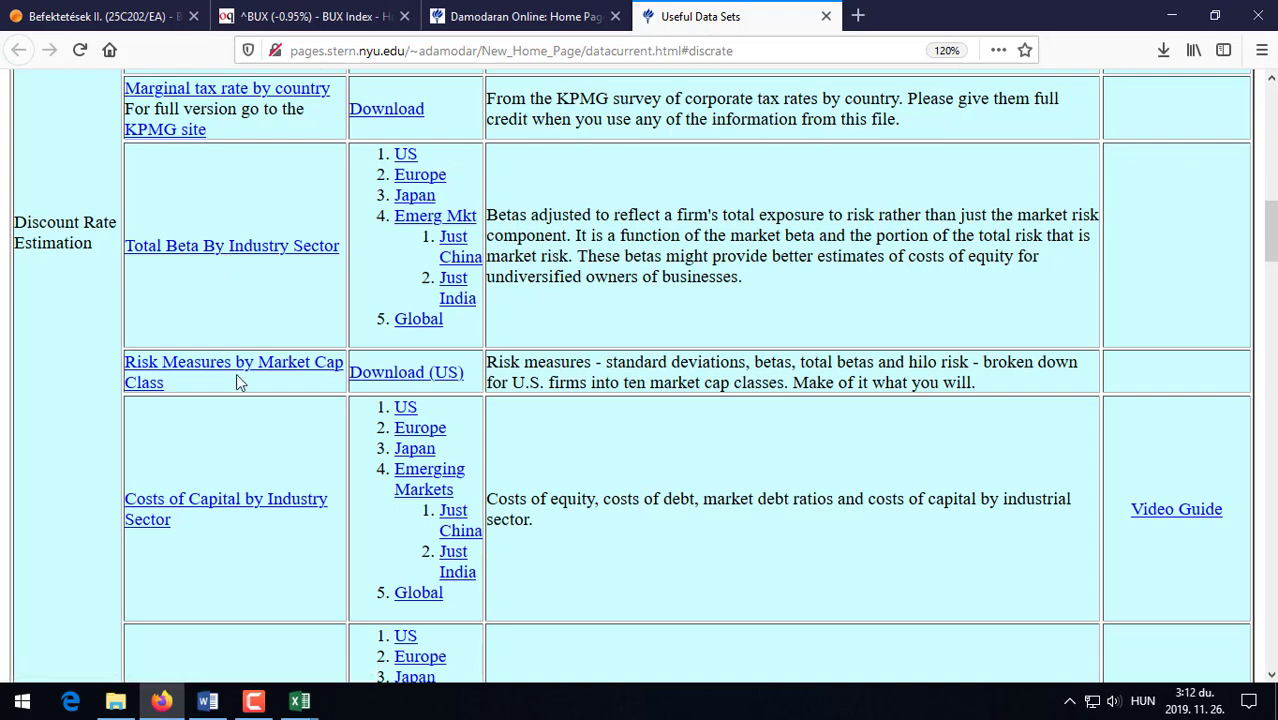
Look through the remaining data sets, from Return Measures, Capital Structure and Dividend Policy through Cash Flow Estimation and Multiples to Option Pricing Models.
scroll(237, 385, "down", 3)
scroll(237, 392, "down", 3)
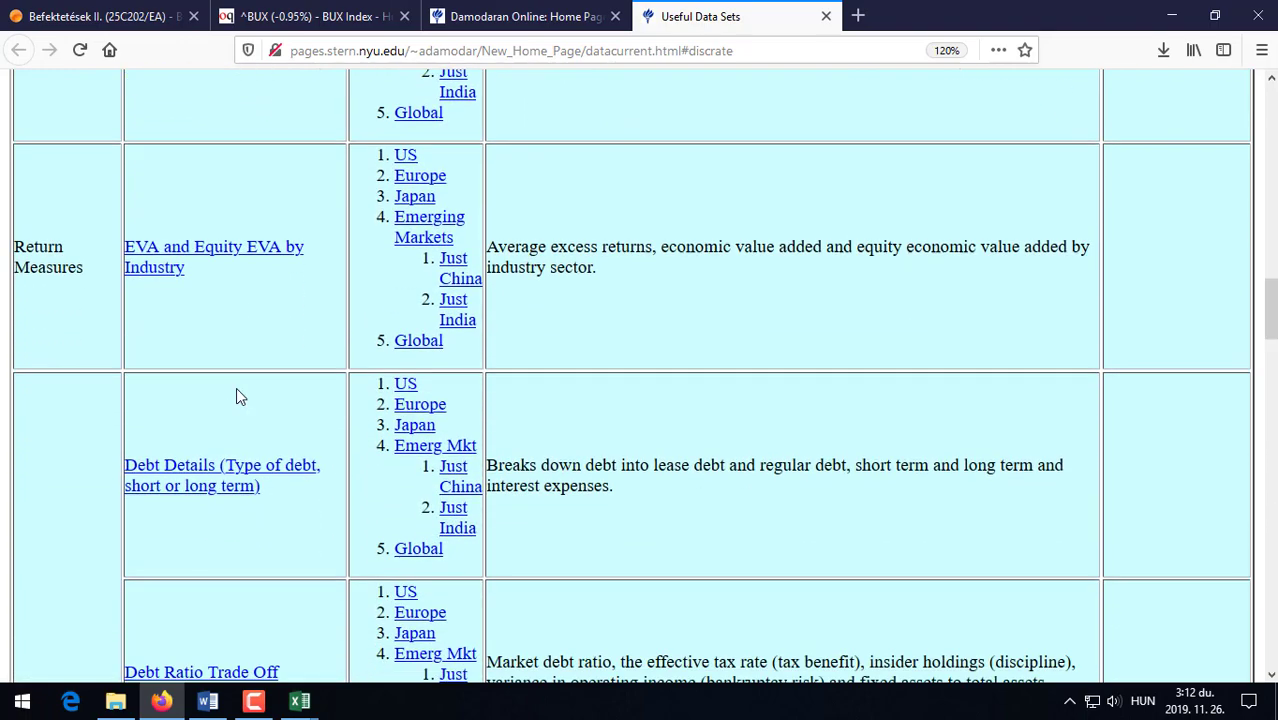
scroll(237, 394, "down", 4)
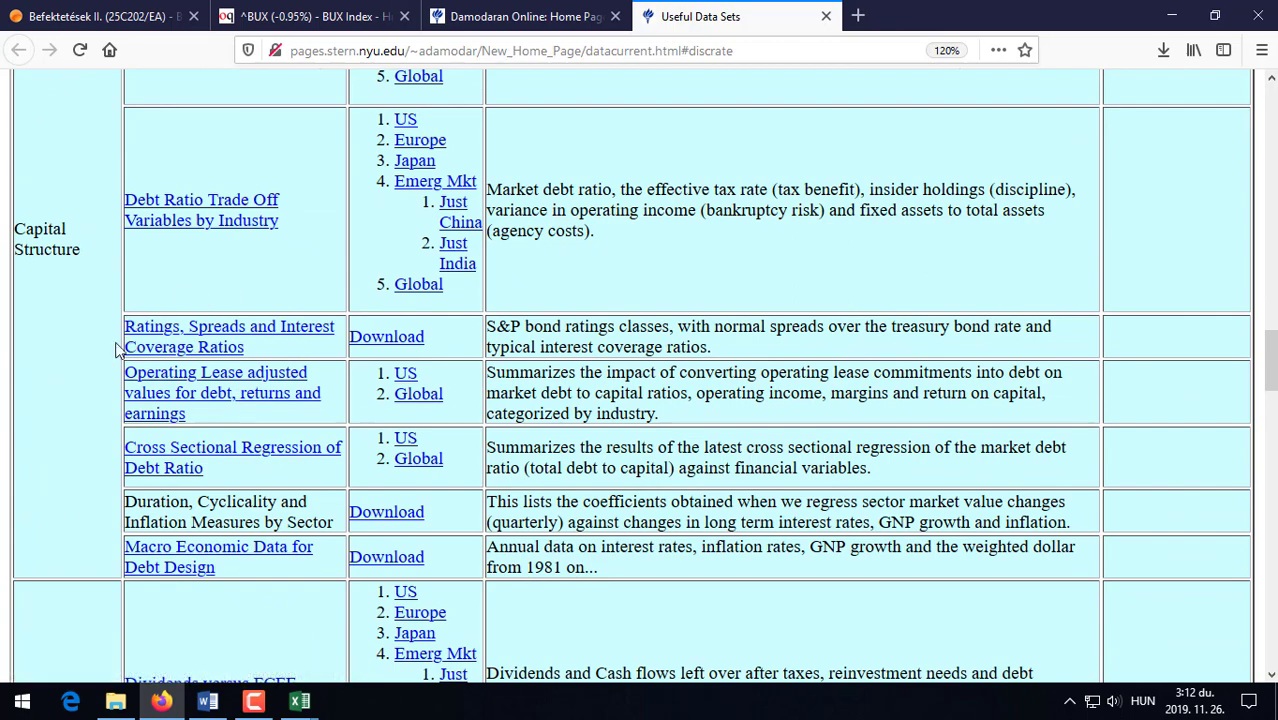
scroll(91, 402, "up", 1)
scroll(91, 400, "up", 3)
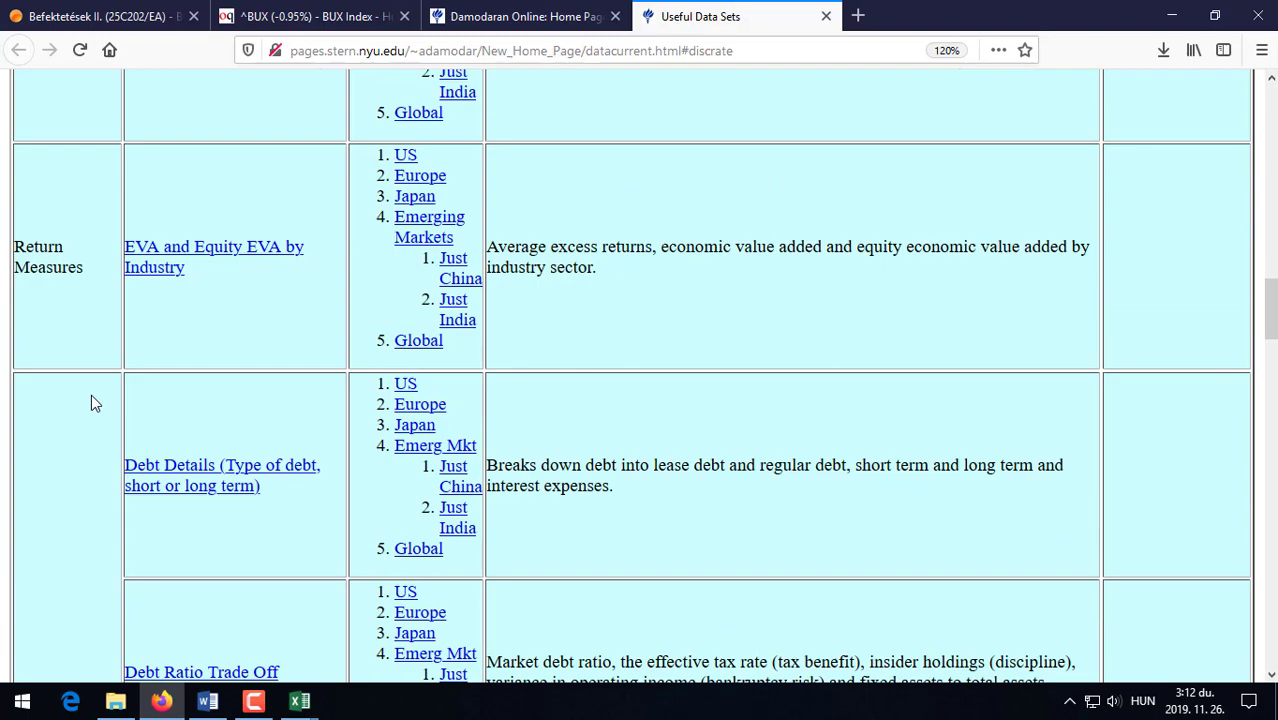
scroll(91, 402, "down", 10)
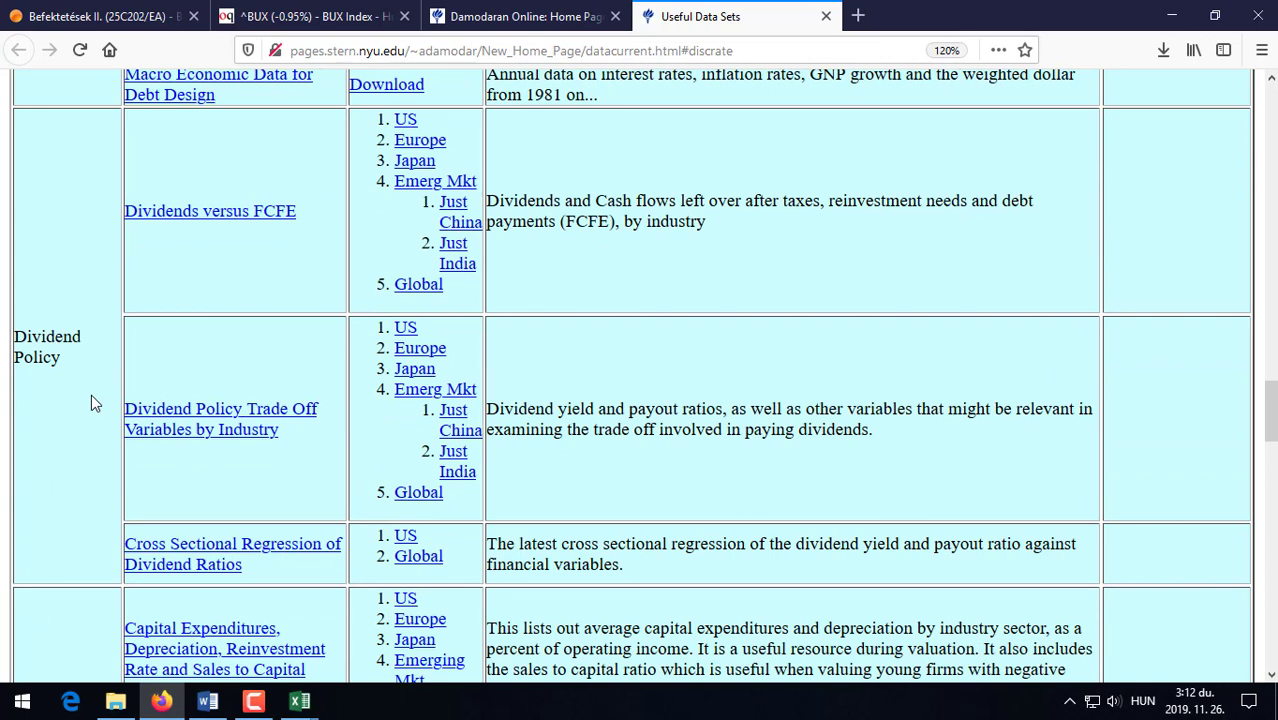
scroll(91, 398, "down", 5)
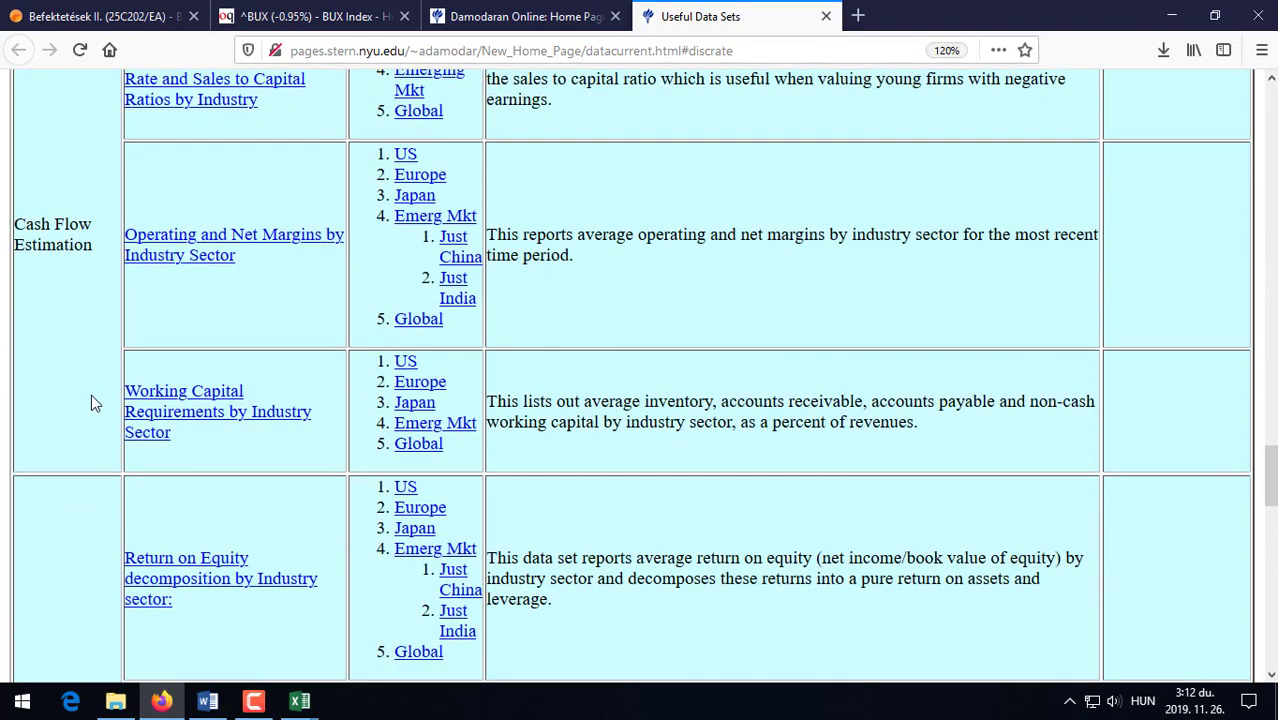
scroll(91, 402, "down", 3)
scroll(91, 402, "down", 4)
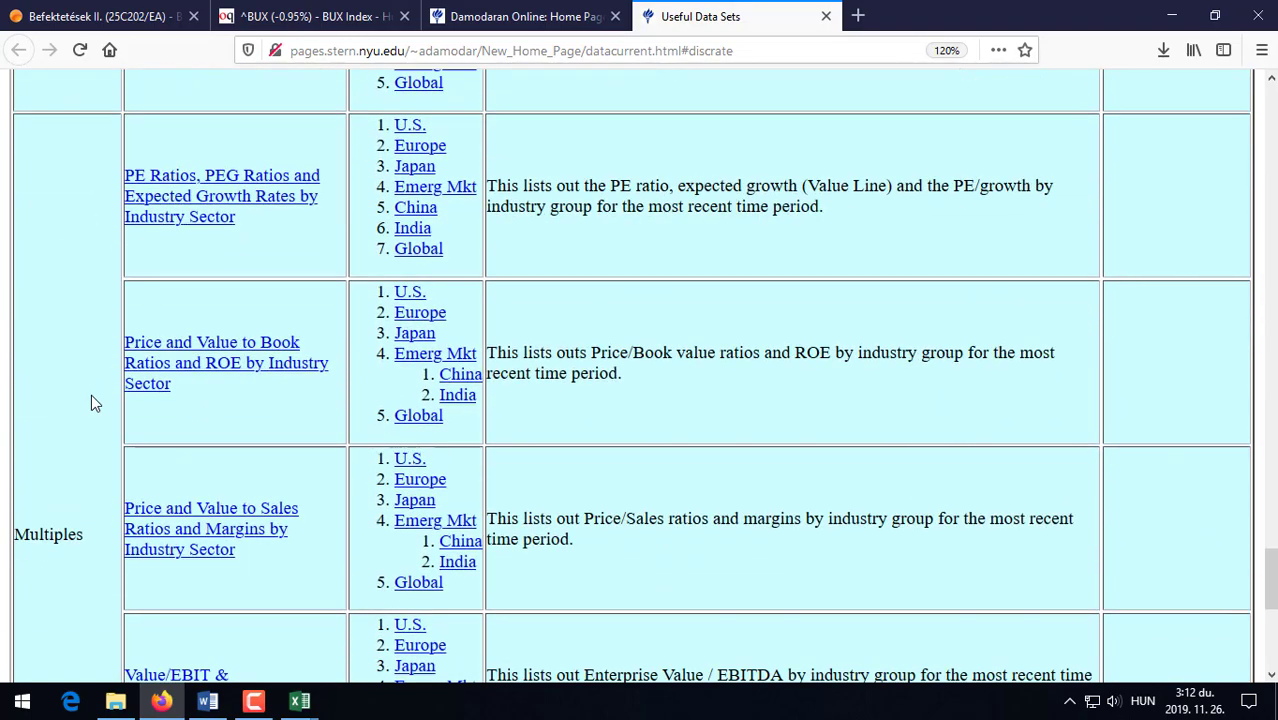
scroll(91, 394, "down", 4)
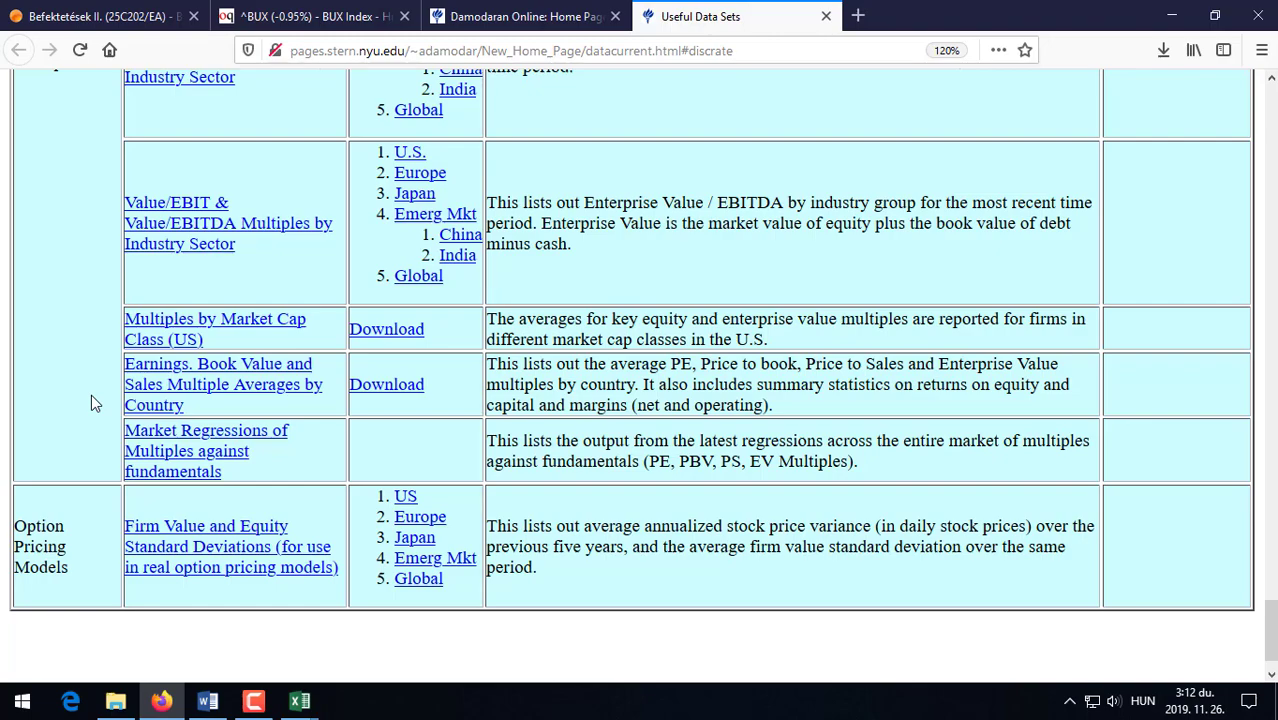
Review the Growth Rate Estimation and Multiples data sets, including the PE, price-to-book, price-to-sales and EV/EBITDA ratios by industry.
scroll(91, 394, "up", 6)
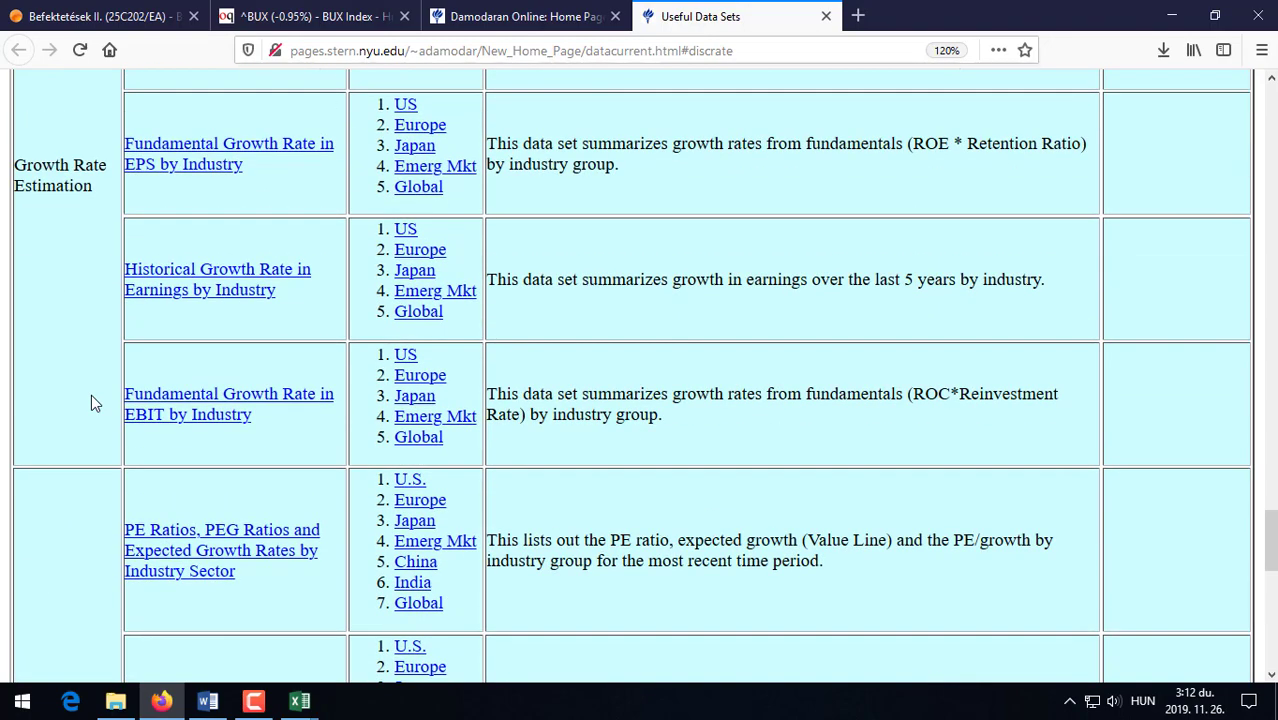
scroll(91, 396, "up", 6)
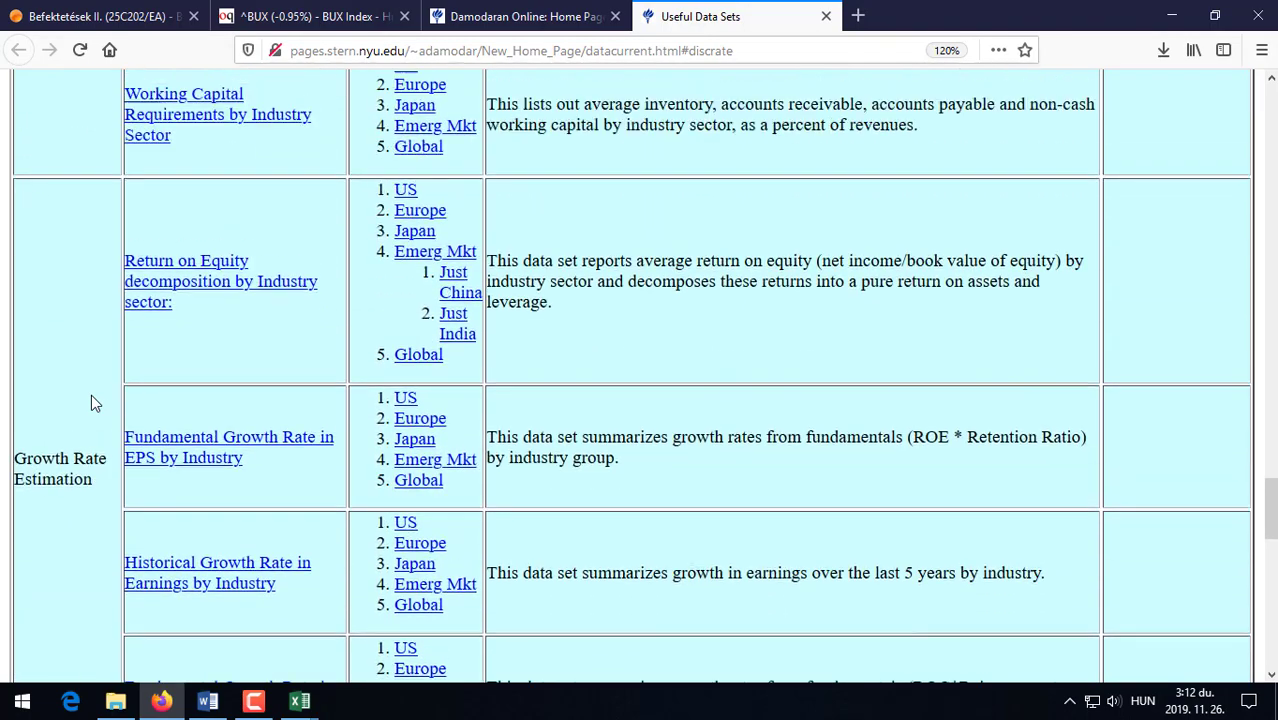
scroll(91, 403, "down", 10)
scroll(91, 403, "up", 1)
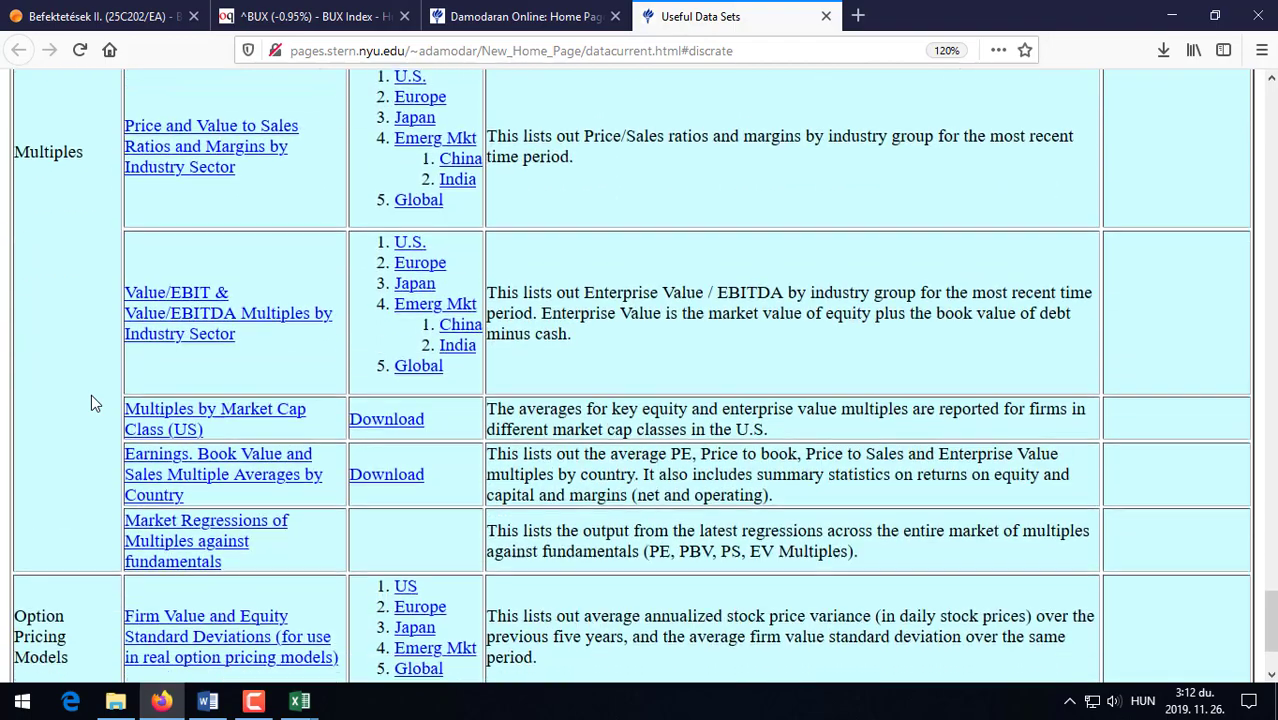
scroll(91, 400, "up", 3)
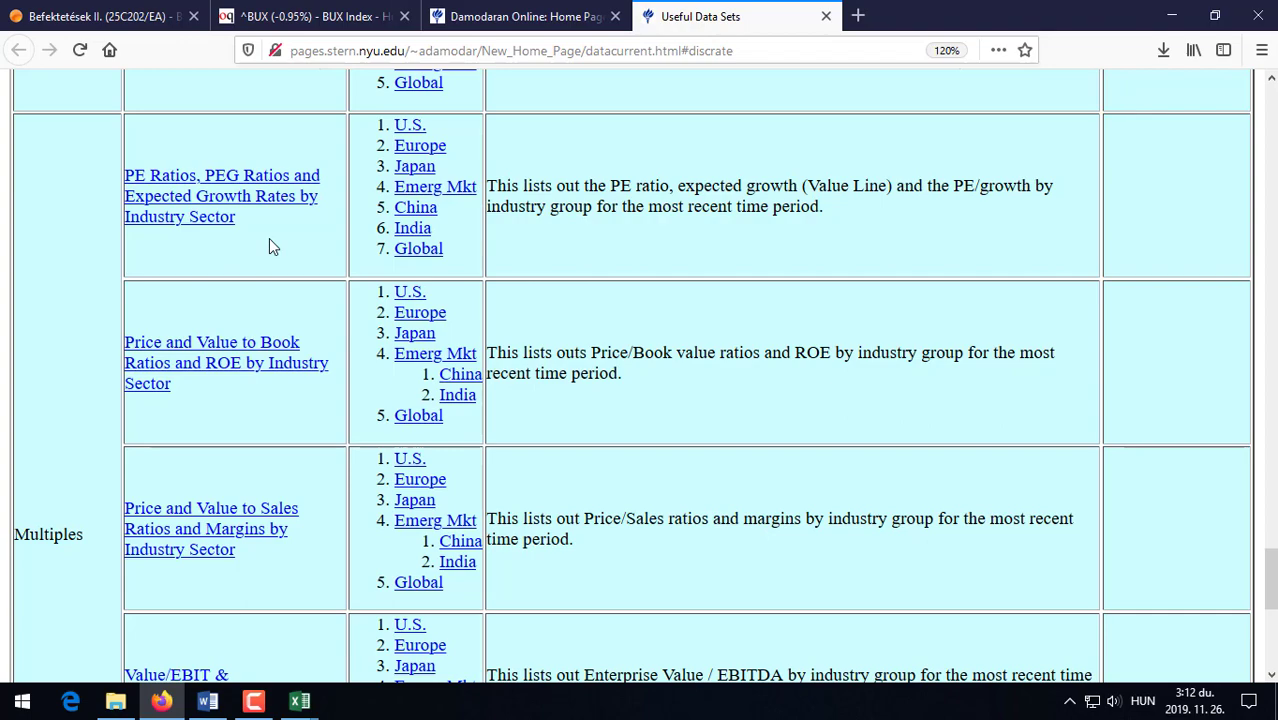
scroll(269, 238, "down", 3)
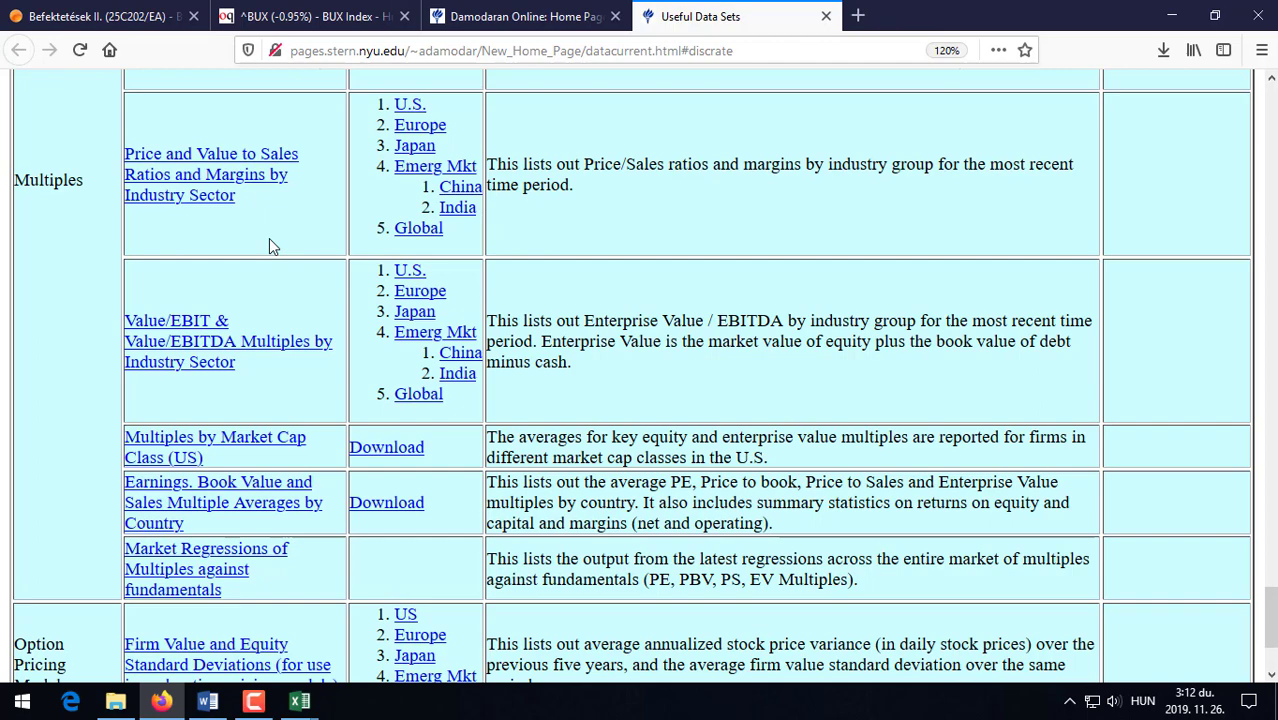
scroll(269, 238, "up", 3)
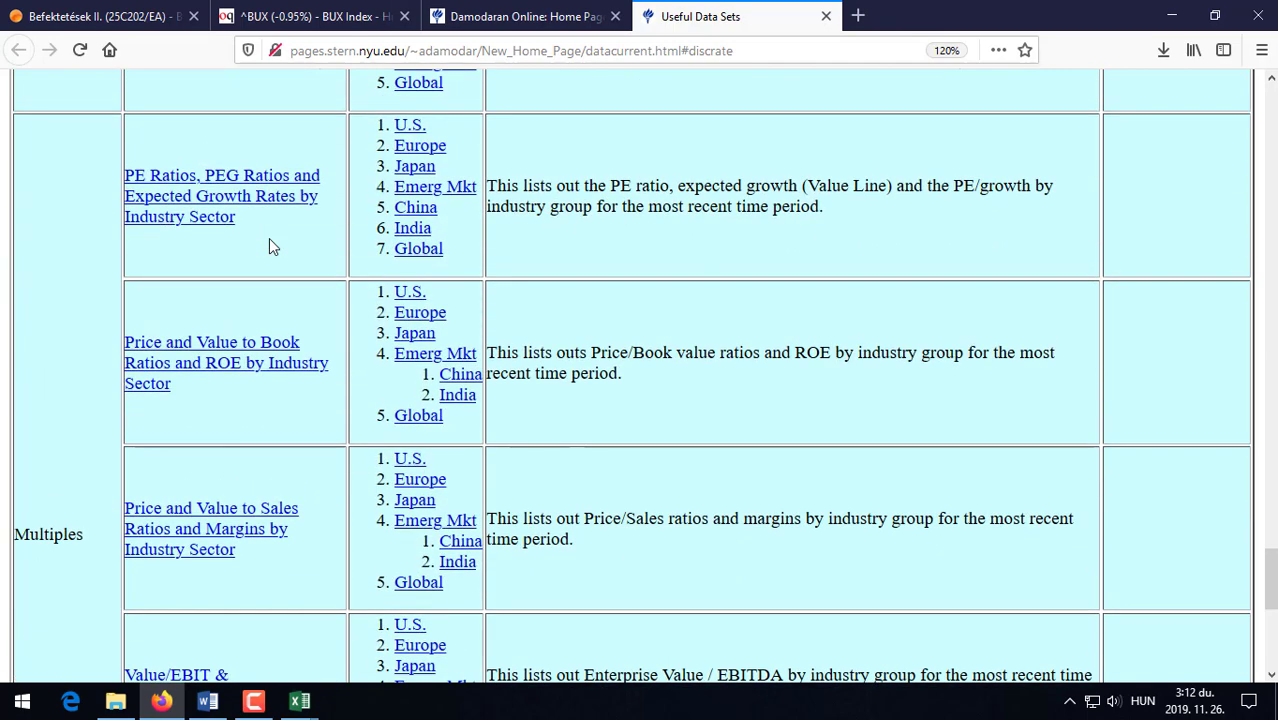
Open the Europe file peEurope.xls of the PE and PEG ratios data set in Excel and enable editing.
left_click(408, 186)
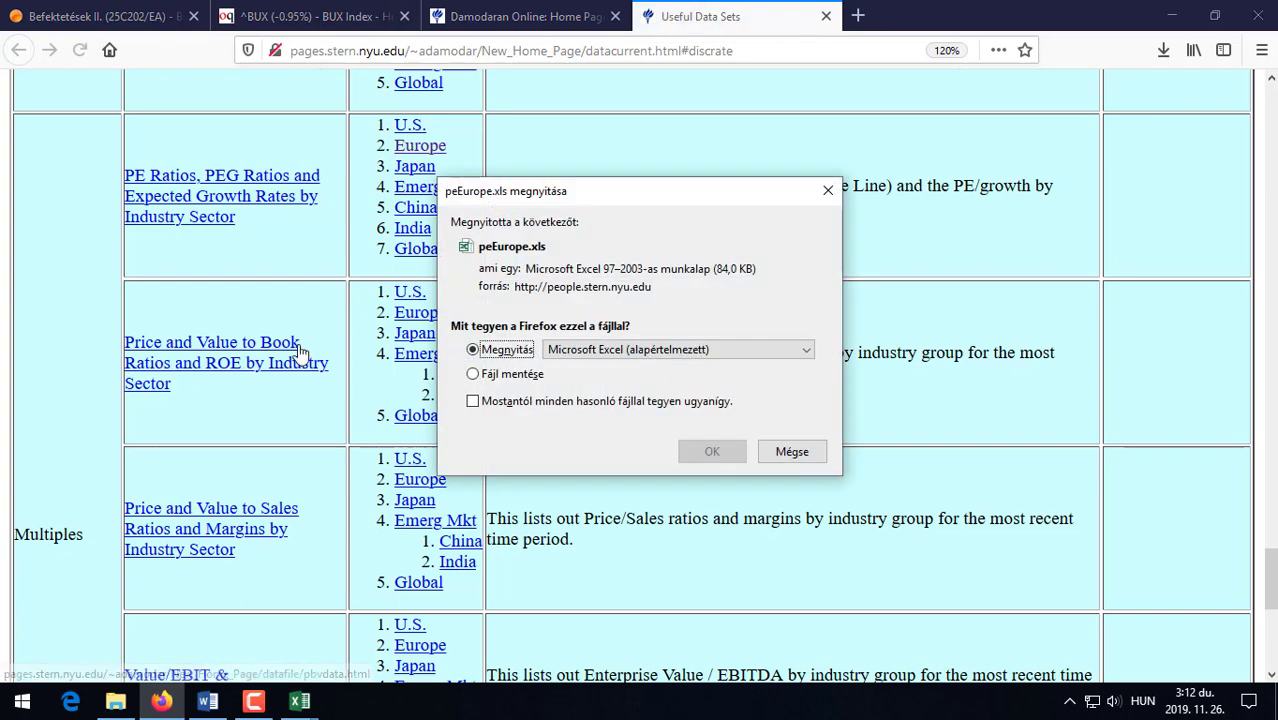
left_click(712, 451)
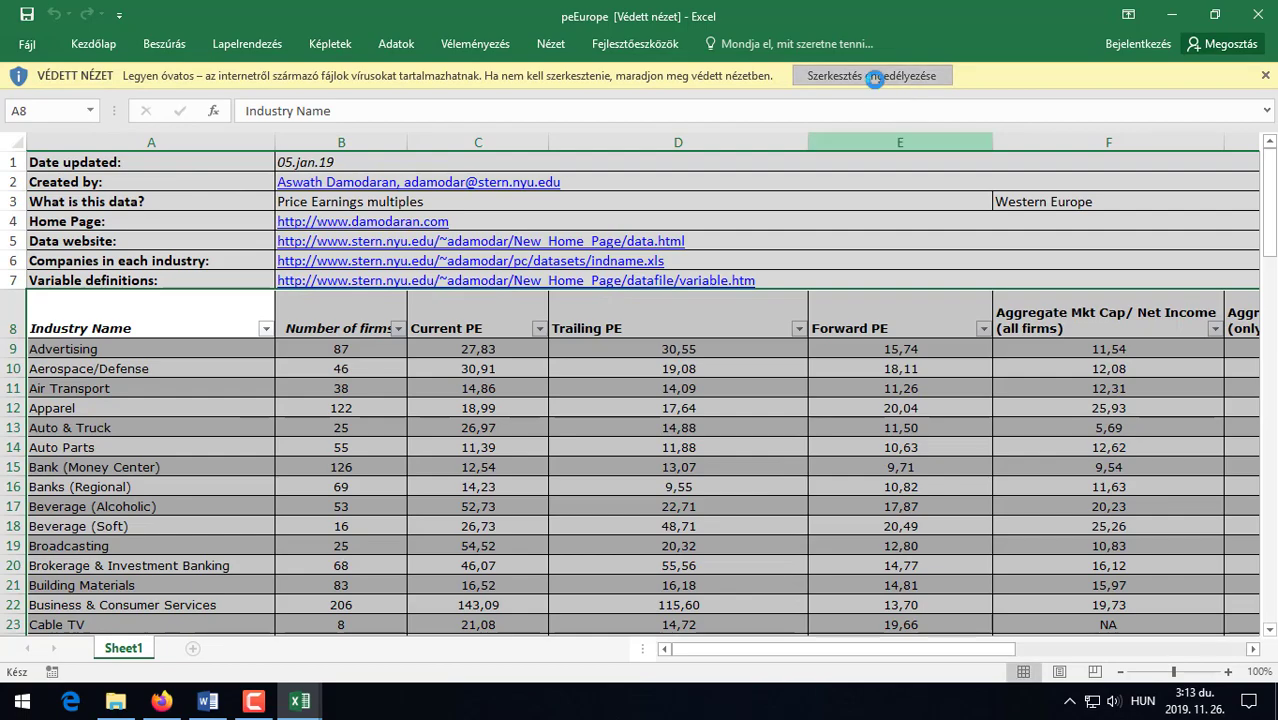
left_click(880, 76)
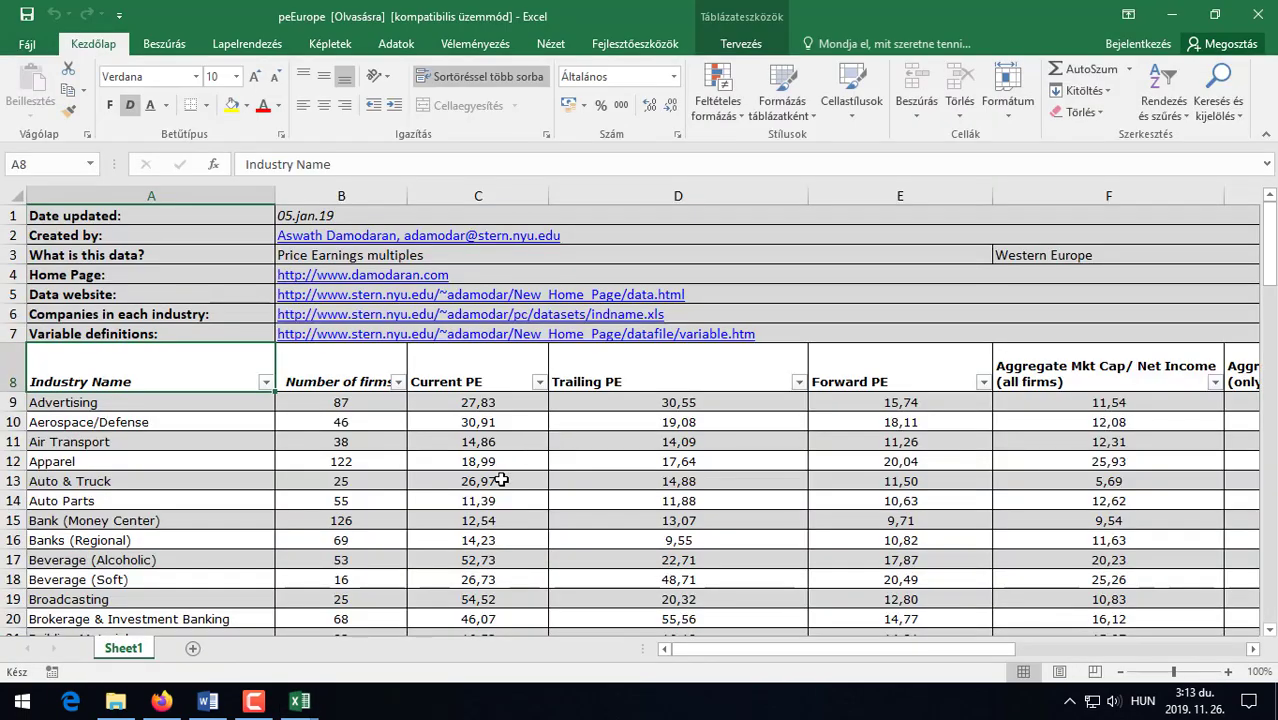
Review the Western Europe current, trailing and forward PE multiples by industry, from Advertising down to Total Market.
scroll(500, 480, "down", 2)
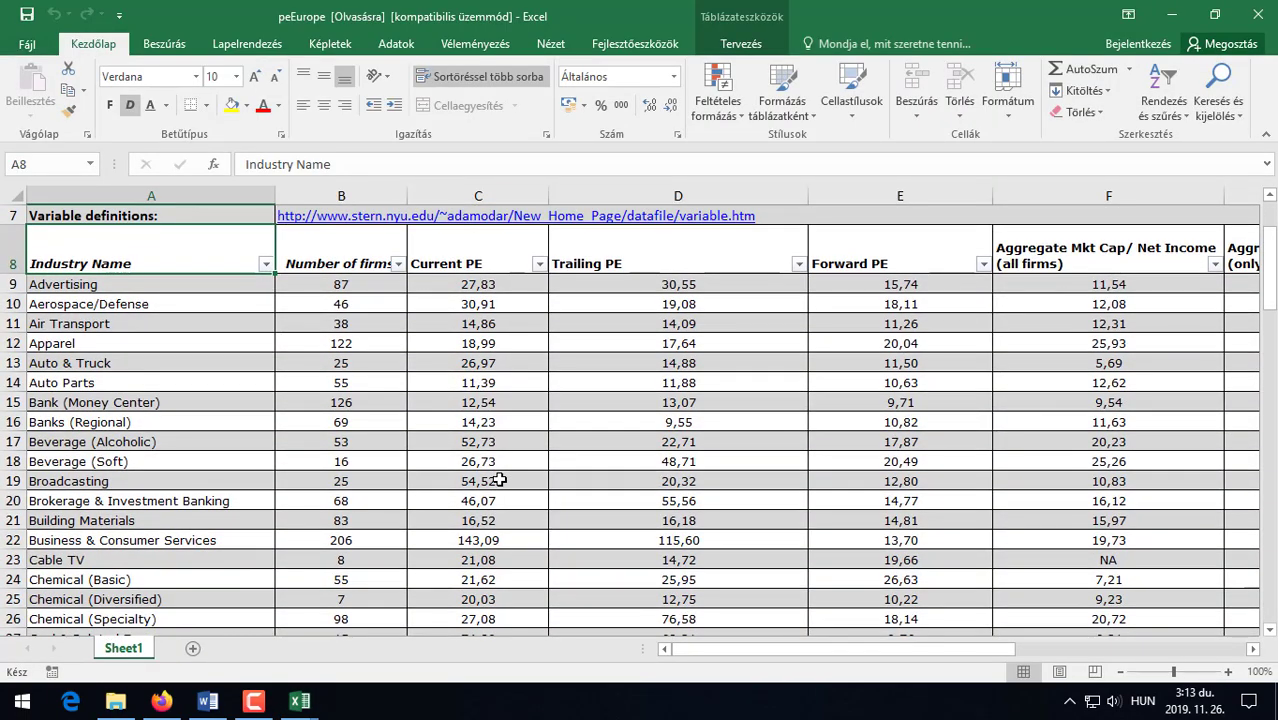
scroll(498, 480, "down", 14)
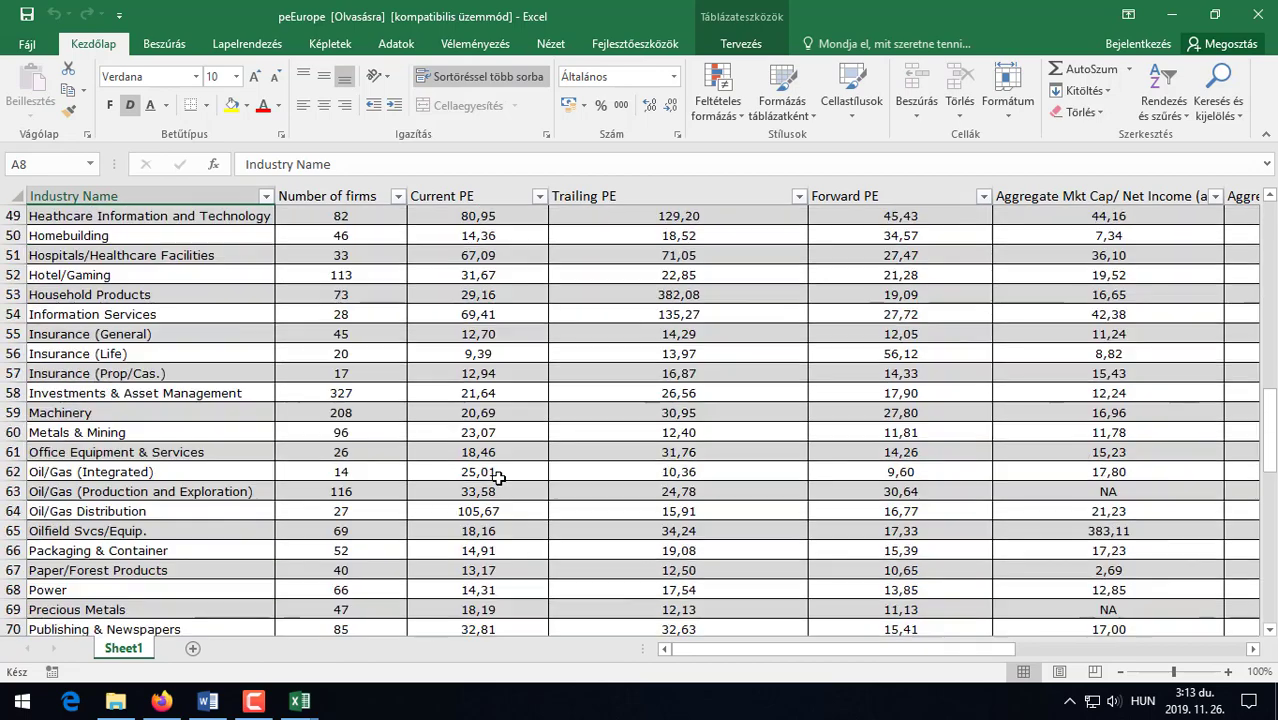
scroll(498, 478, "down", 12)
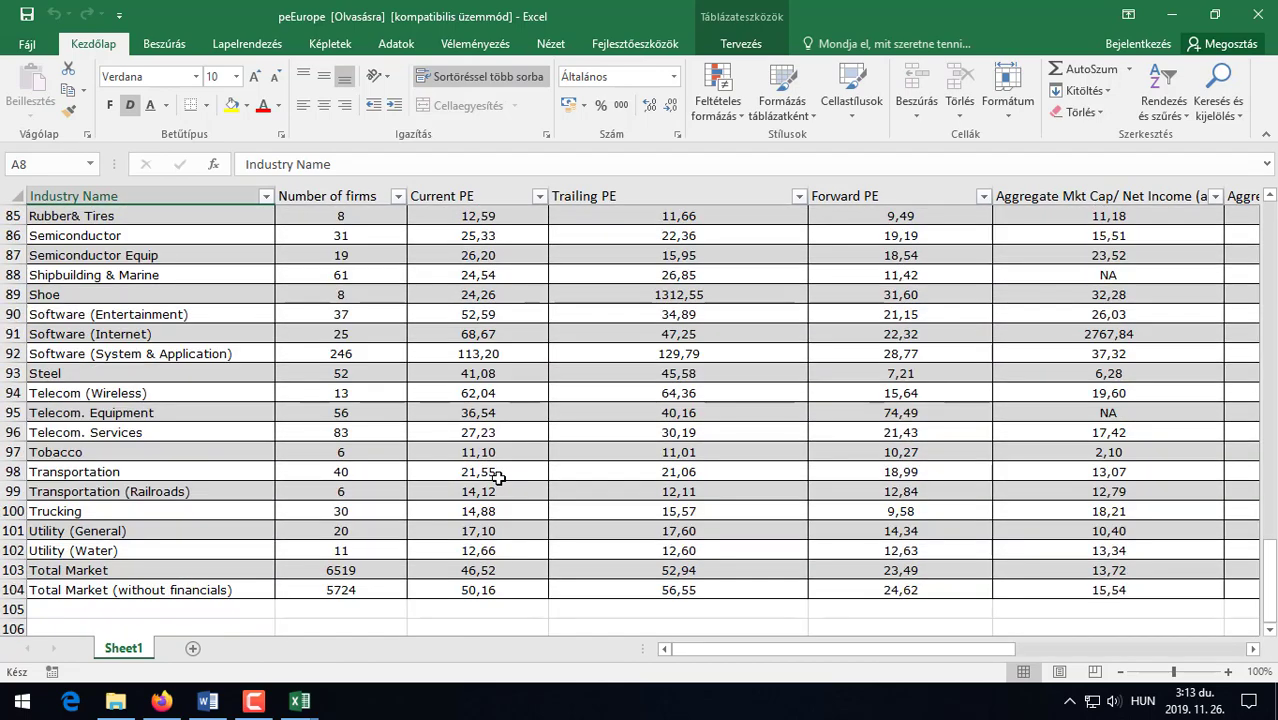
scroll(498, 460, "up", 20)
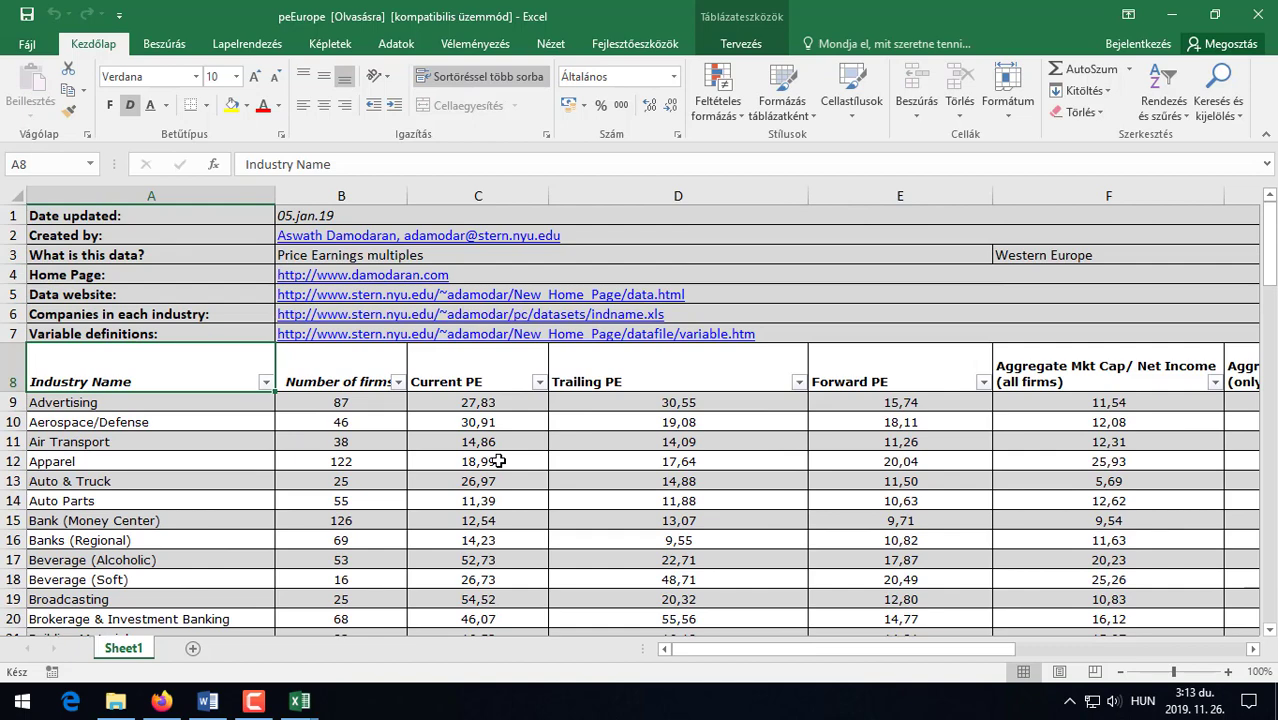
Switch to the IFM_input_1.3 workbook and select the year 2014 in cell N9 of the valuation_output sheet.
left_click(1174, 16)
left_click(1174, 16)
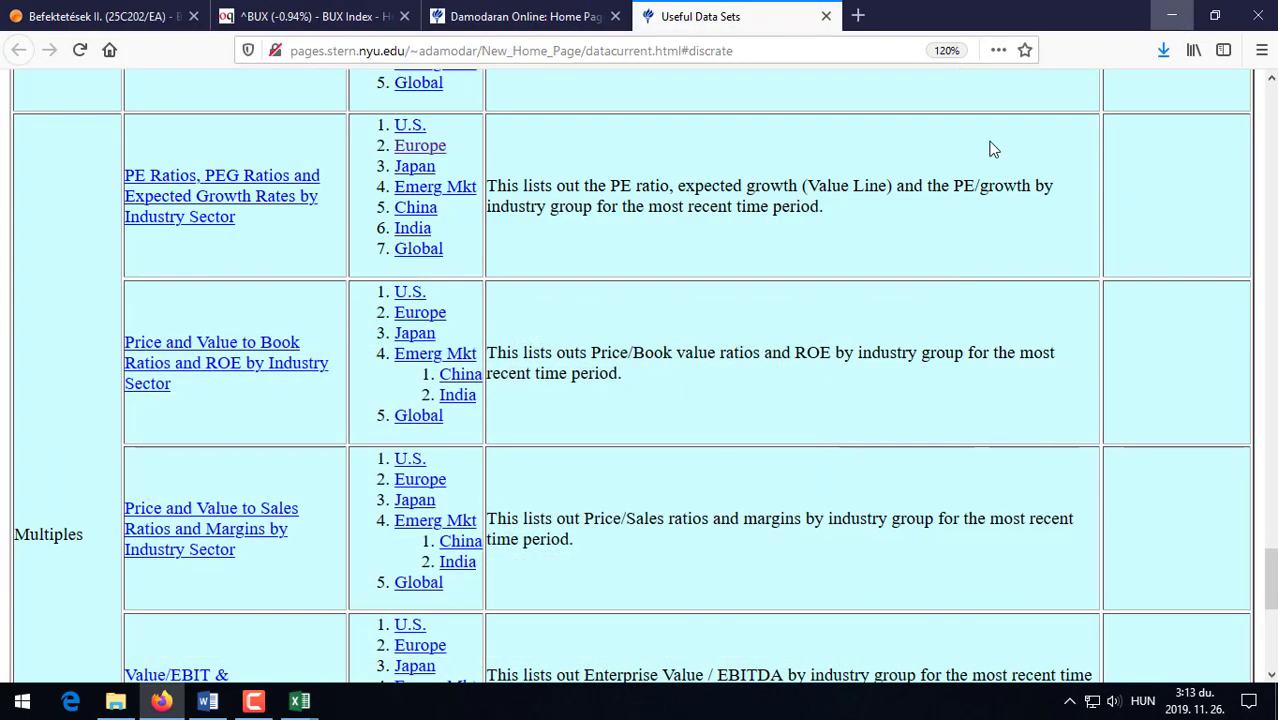
left_click(1170, 14)
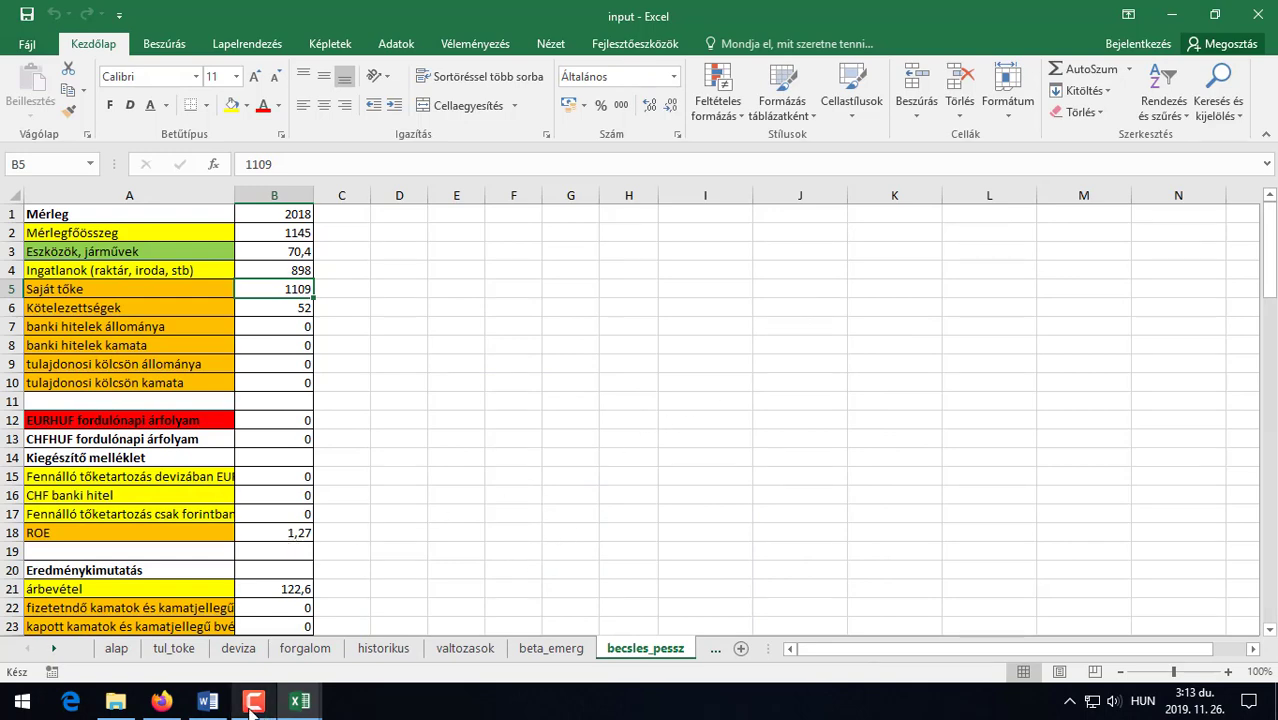
left_click(300, 702)
left_click(474, 634)
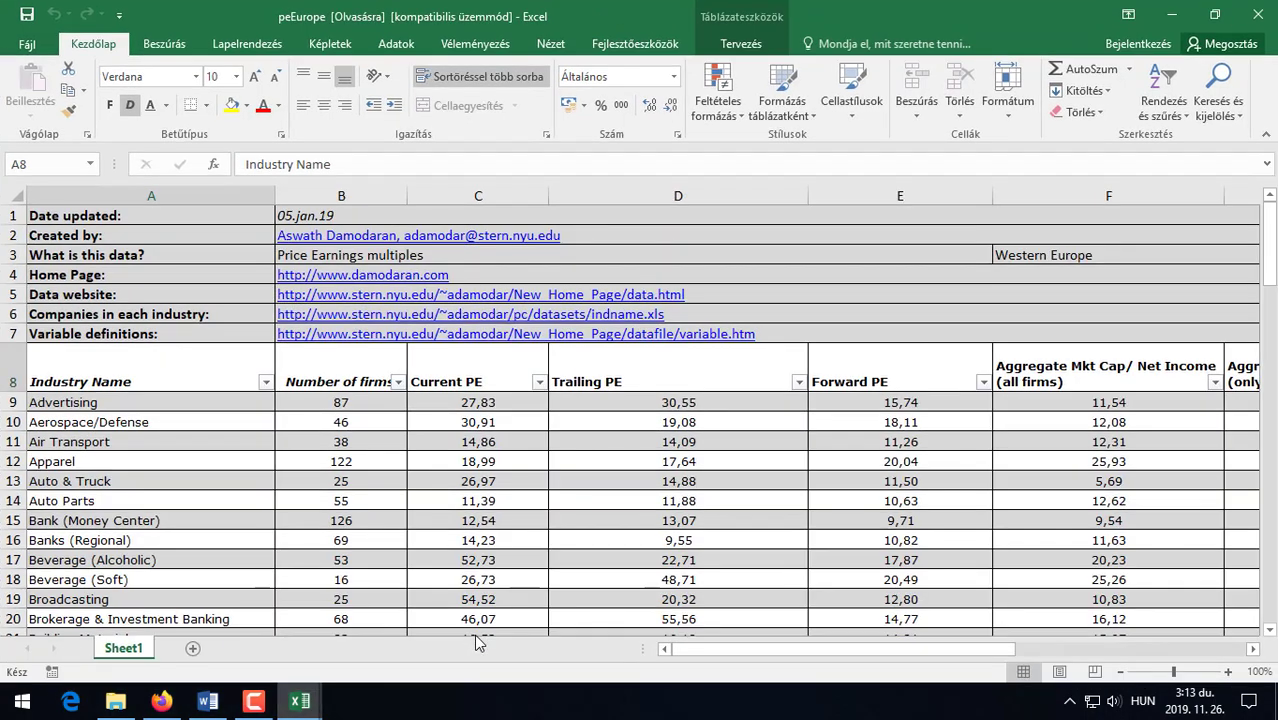
left_click(297, 641)
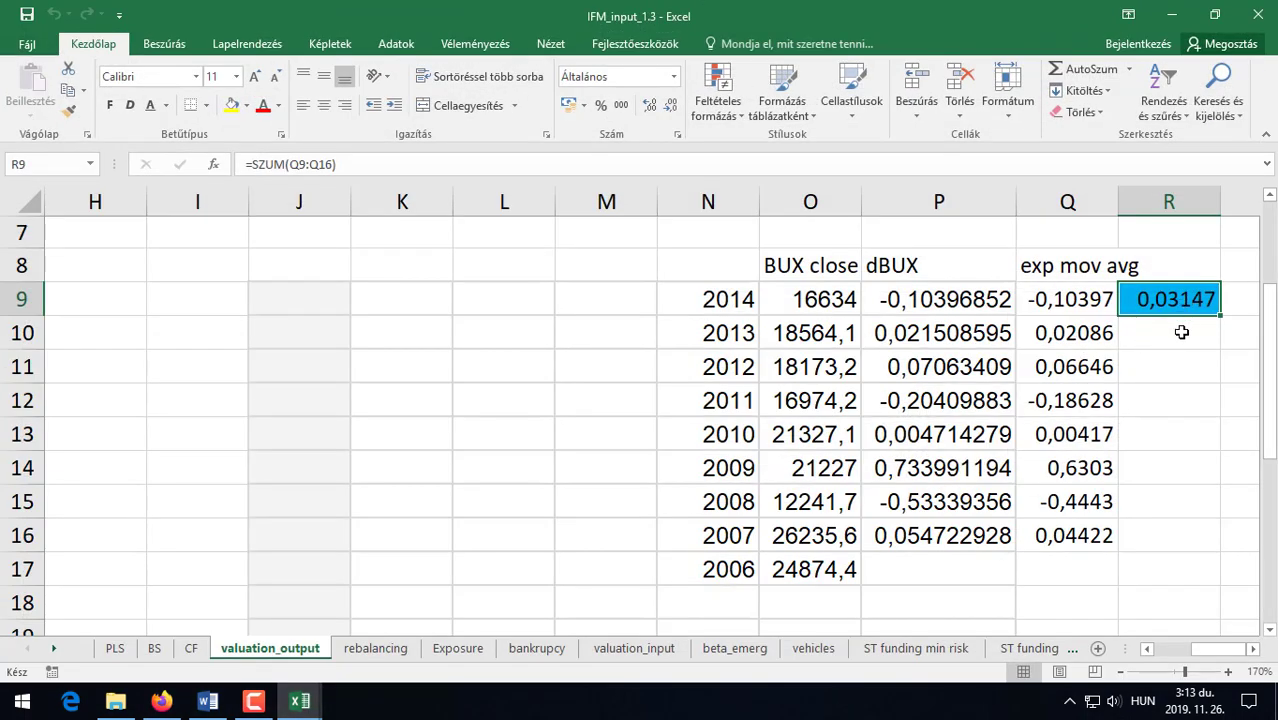
left_click(702, 299)
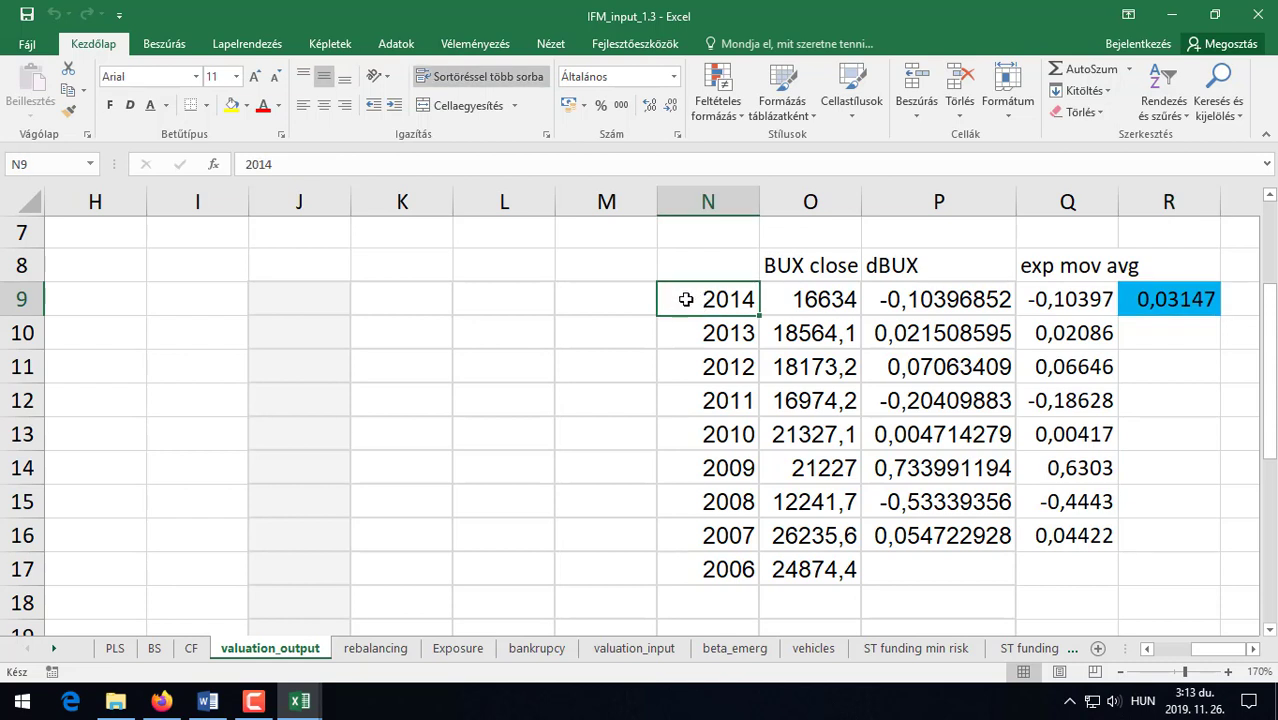
Check the sum formula of the weighted BUX returns in cell R9 and close the IFM_input_1.3 workbook.
left_click(1155, 298)
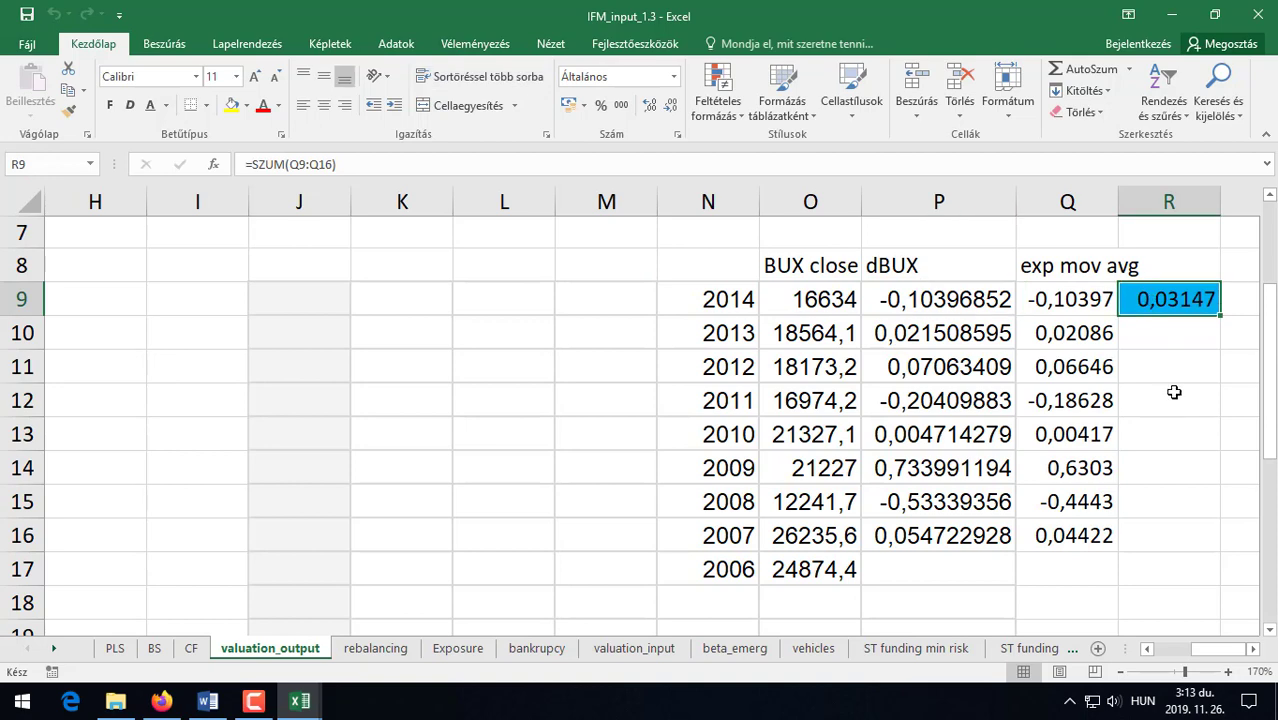
left_click(1258, 18)
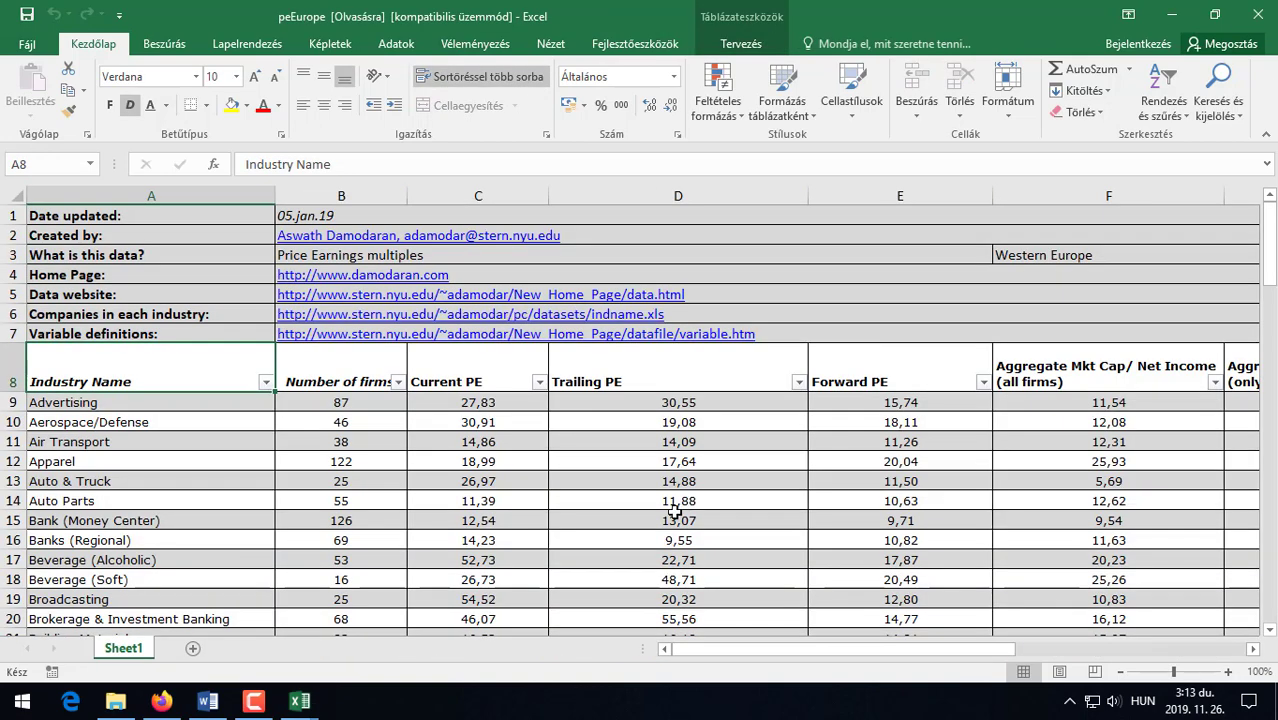
Switch to the Word solutions document and review the dBUX term in the cost of equity formula and the WACC and discounted cash flow formulas.
mouse_move(305, 706)
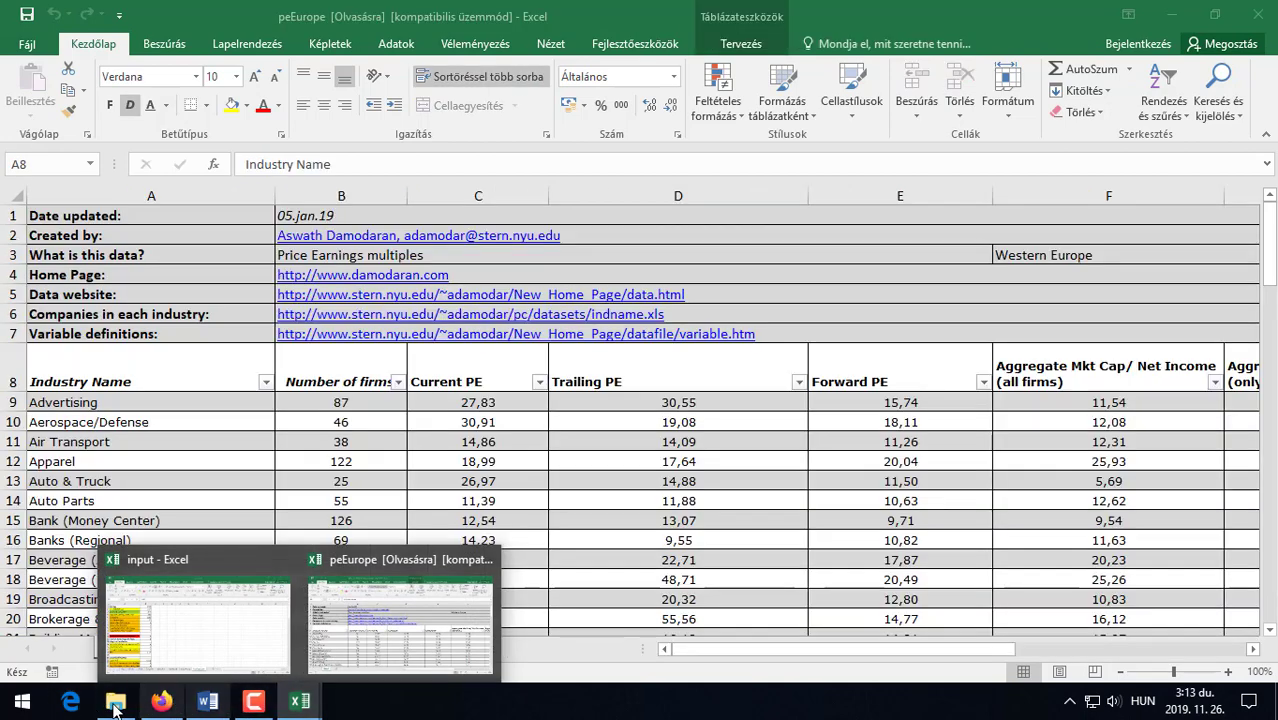
left_click(206, 704)
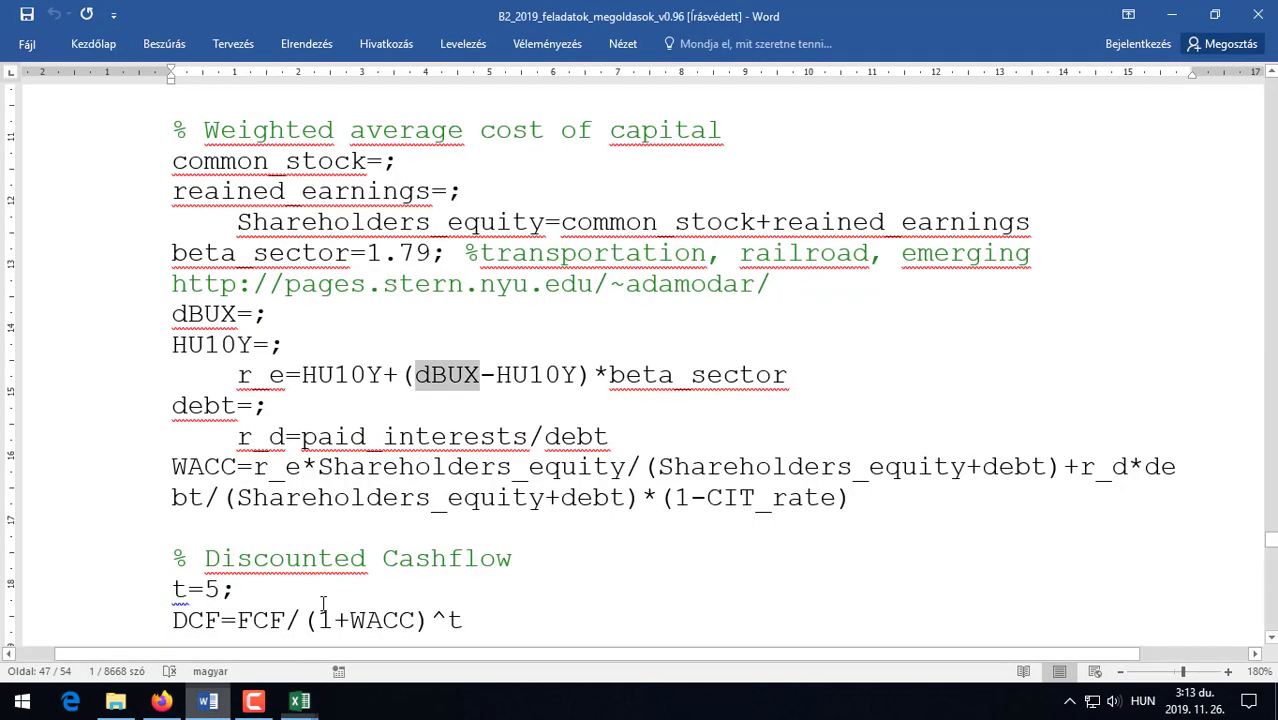
left_click(413, 376)
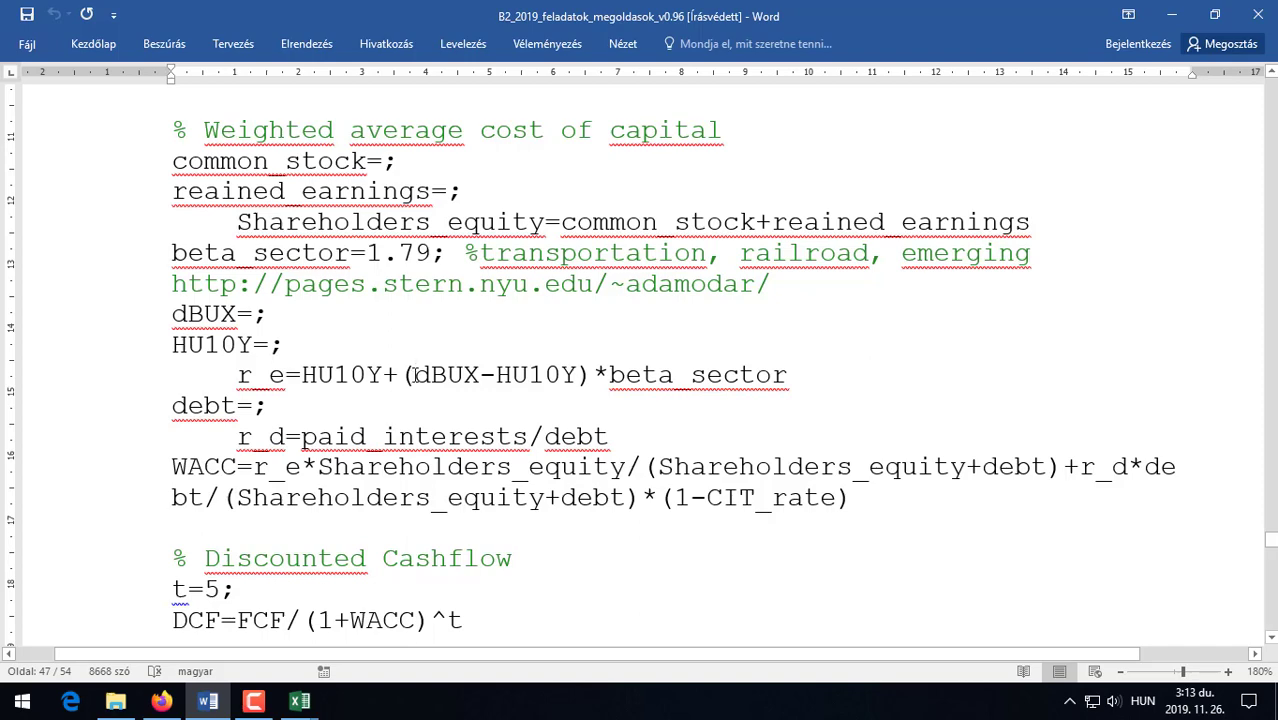
left_click_drag(413, 376, 480, 376)
left_click(270, 407)
scroll(125, 462, "down", 2)
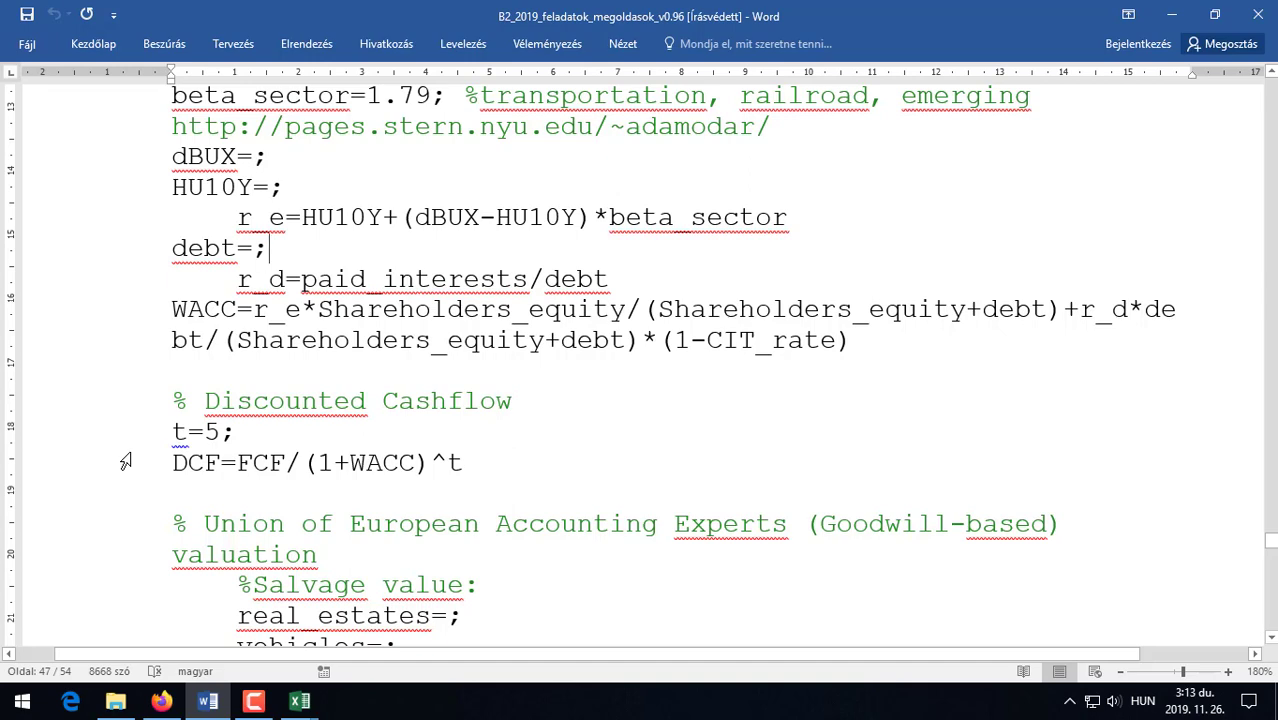
Switch to Firefox and run a web search for "equity risk premium by country" in a new tab.
left_click(160, 701)
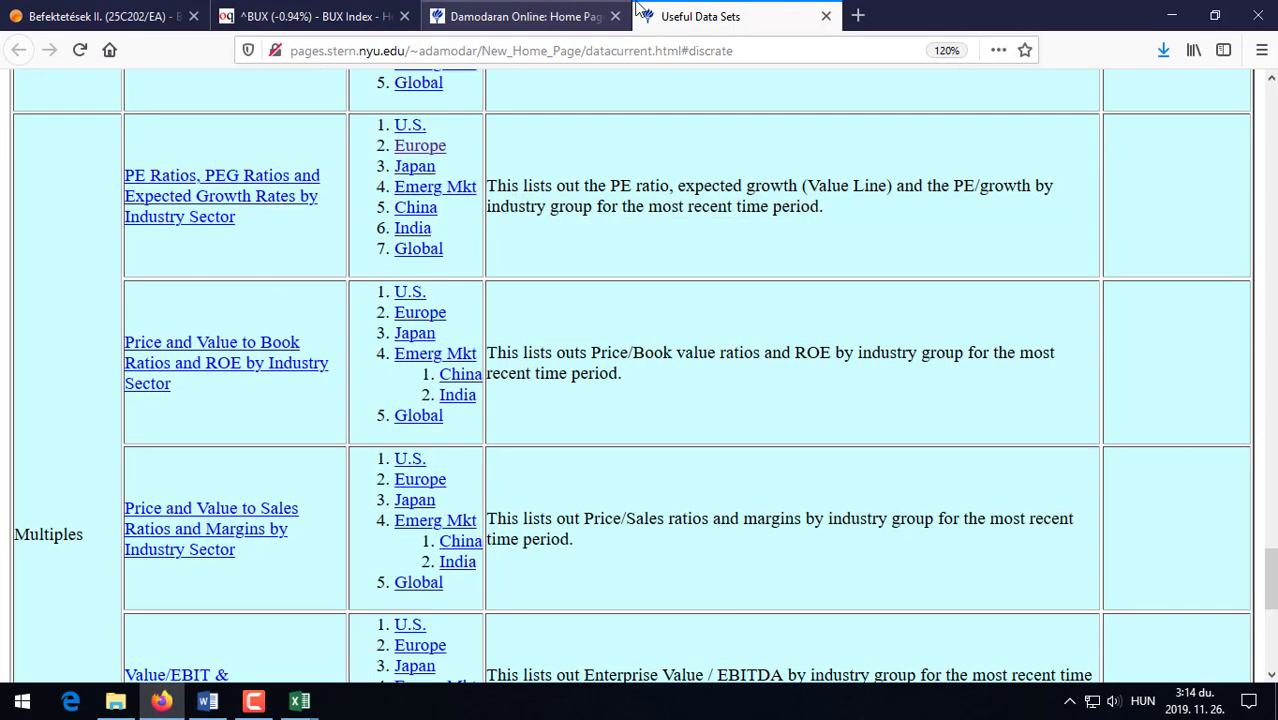
left_click(858, 17)
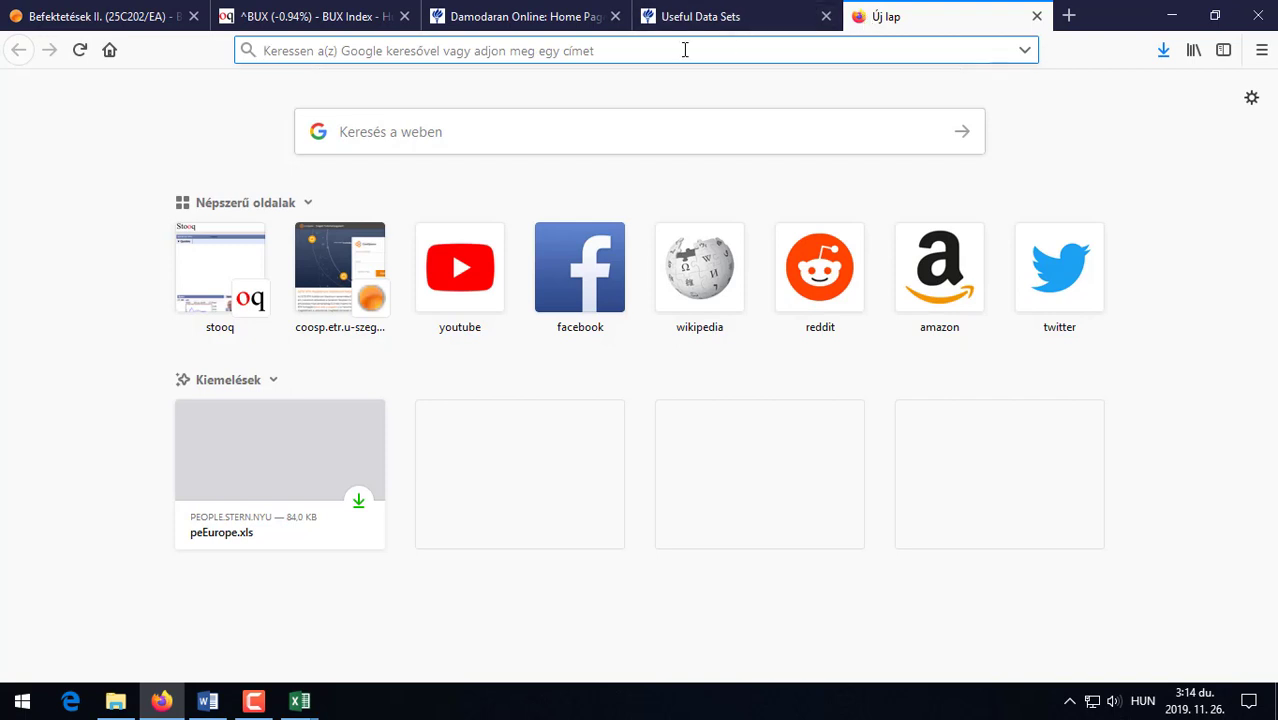
type("equit")
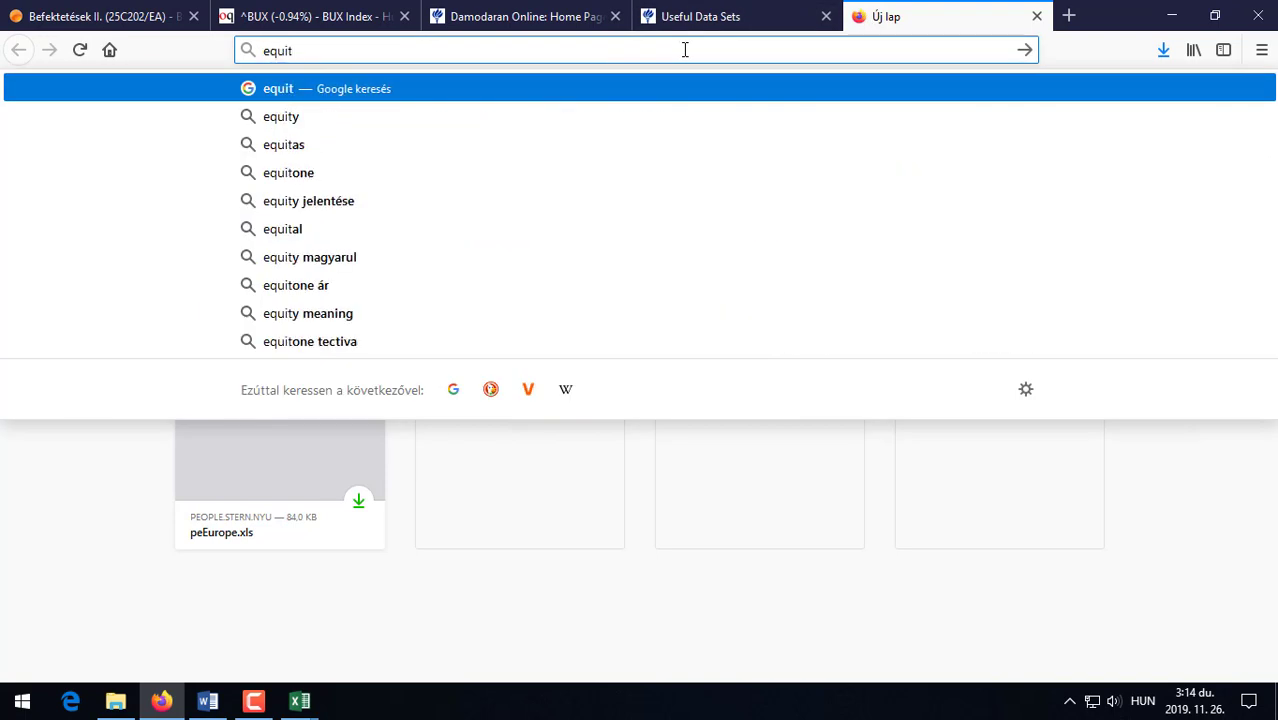
type("i")
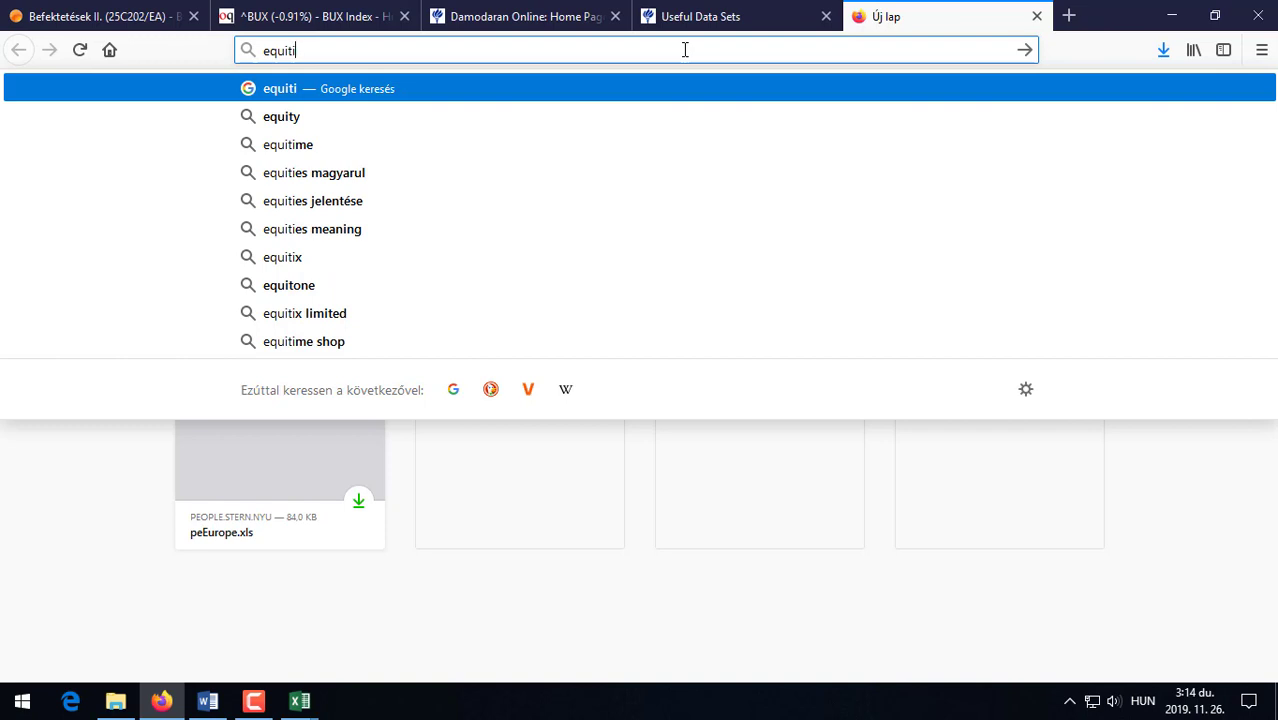
key("BackSpace")
type("y risk ")
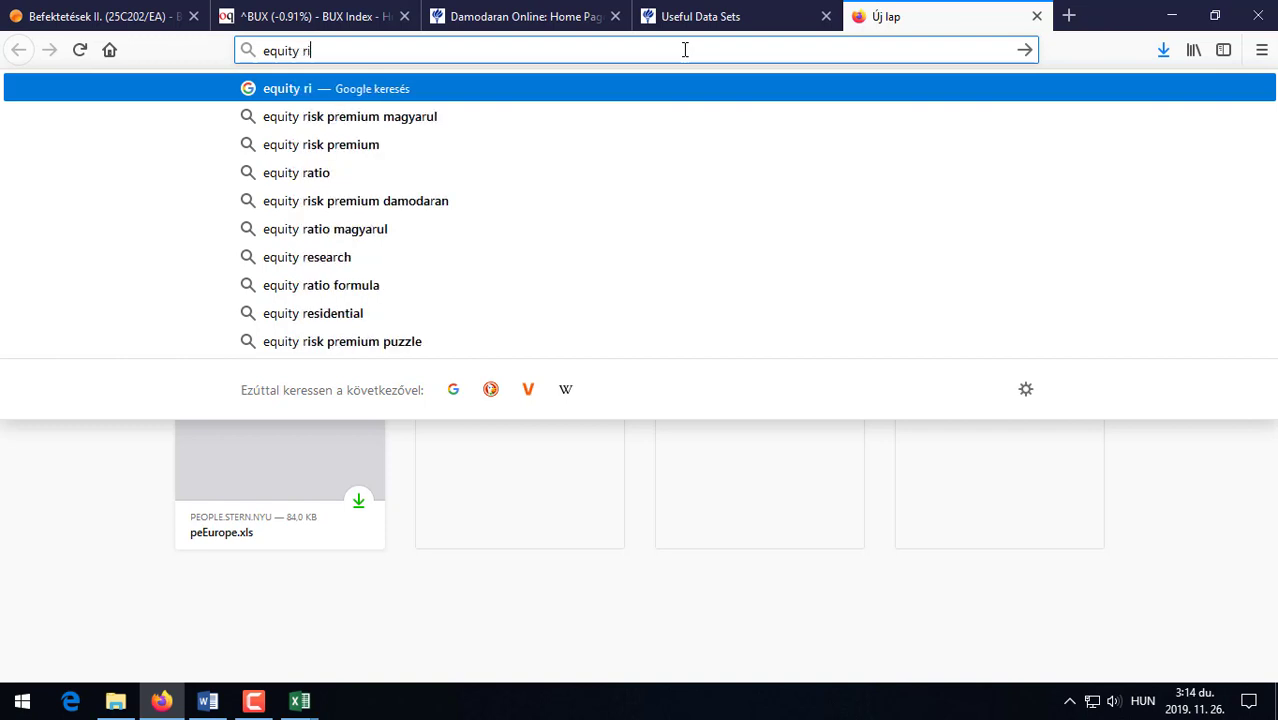
type("premium")
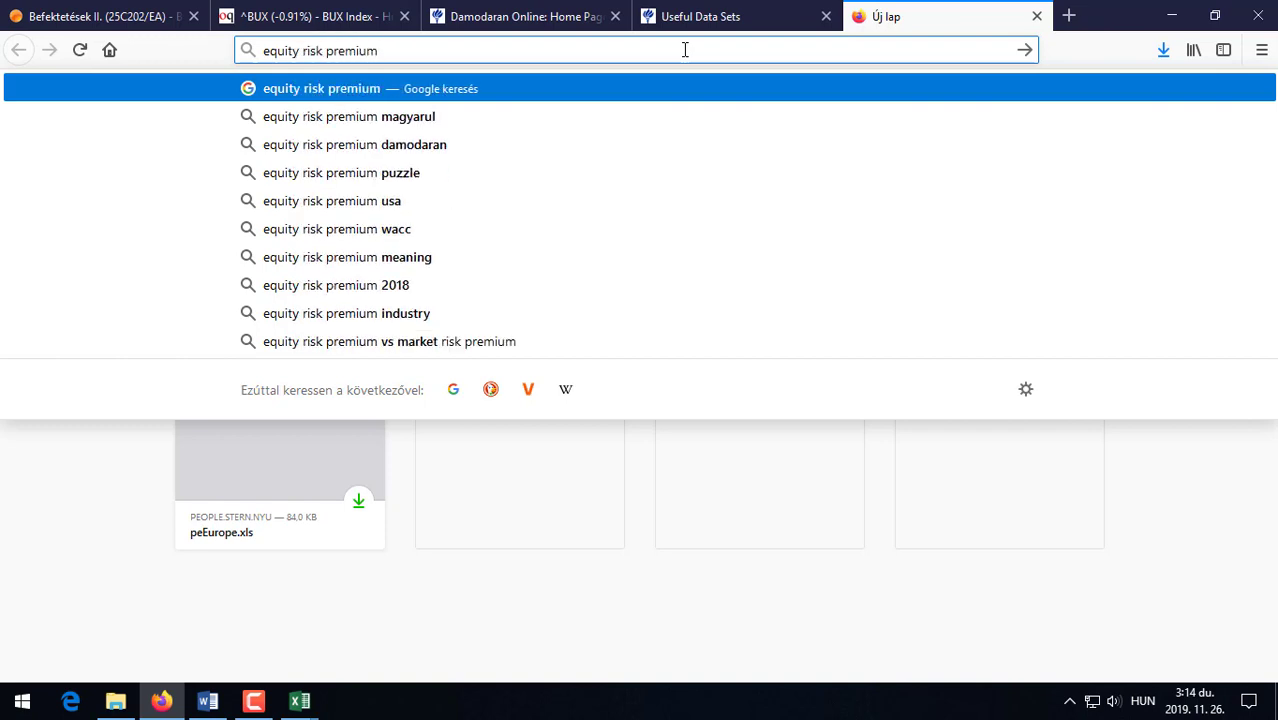
type(" by country")
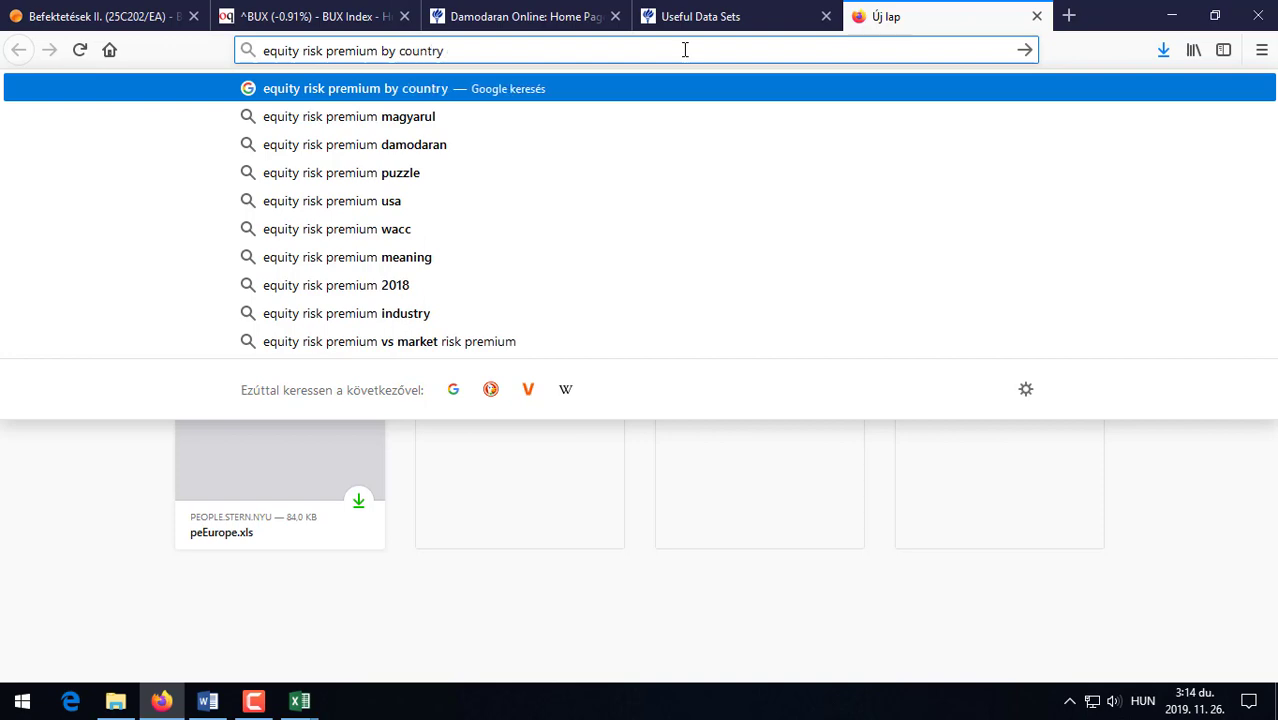
key("Return")
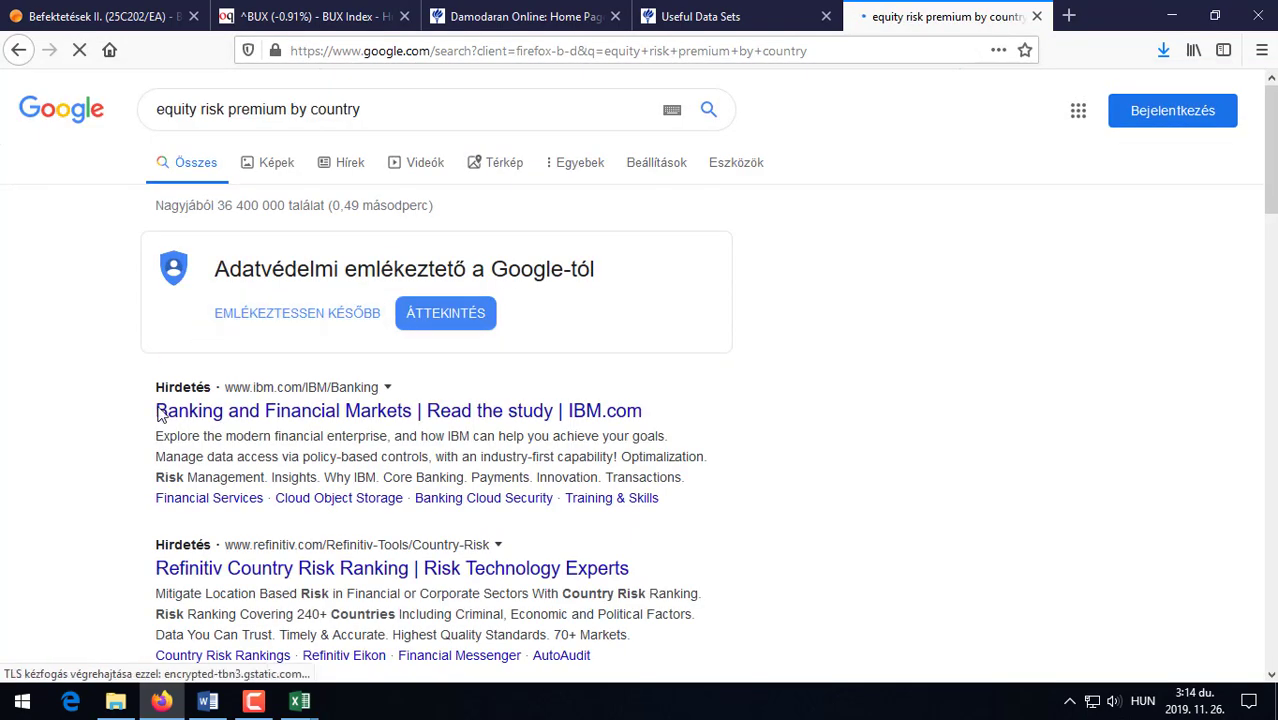
Open the NYU Stern search result "Equity Risk Premiums by Country" (ctryprem.xls) in Excel and enable editing.
scroll(86, 322, "down", 3)
scroll(97, 328, "up", 1)
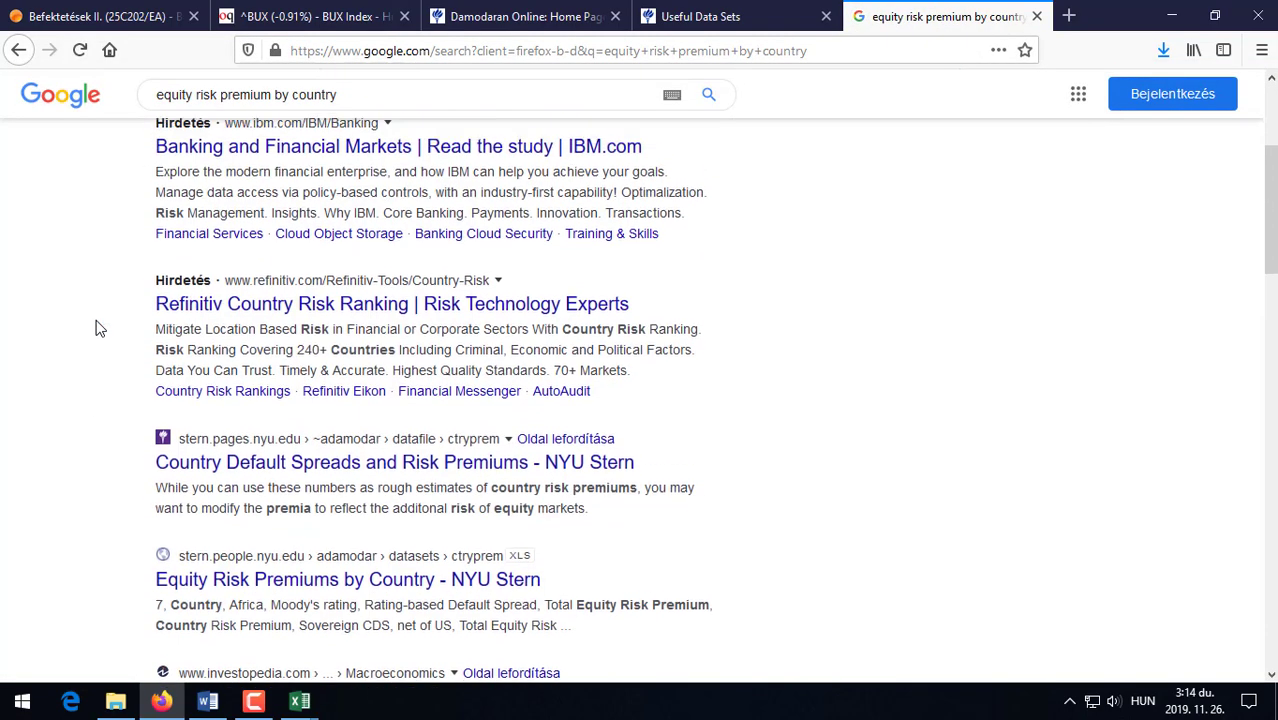
scroll(97, 328, "down", 3)
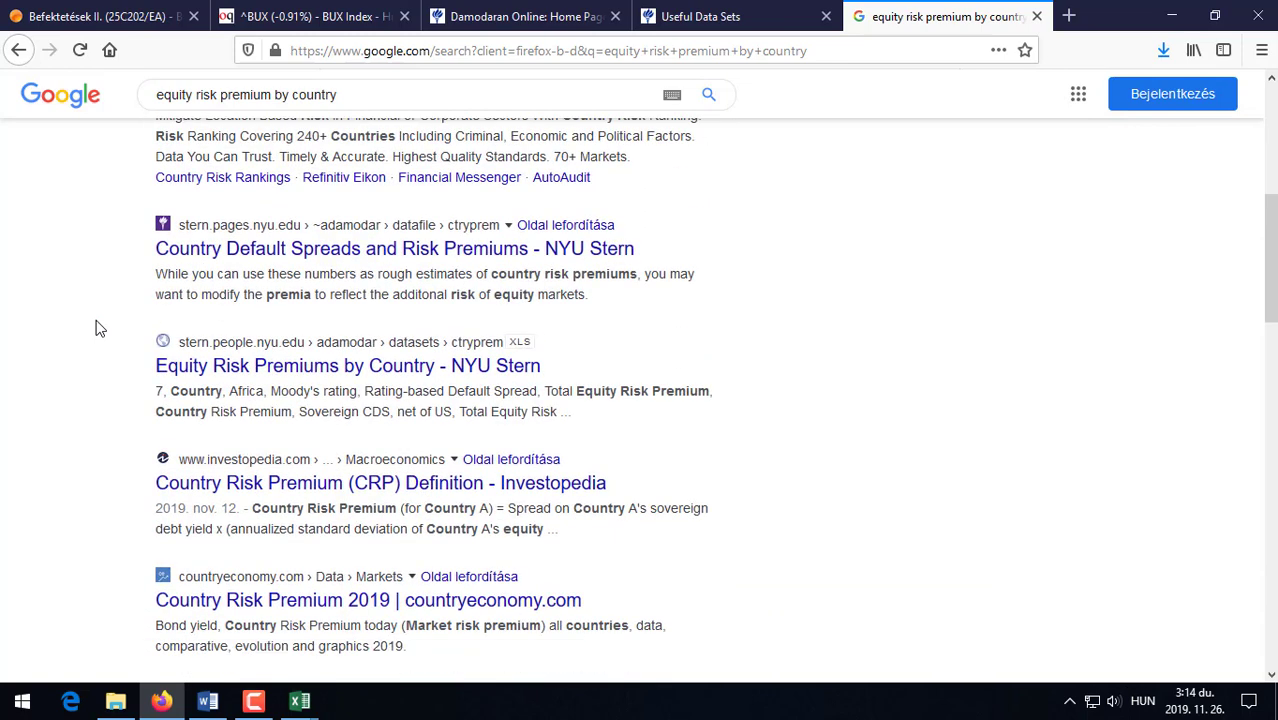
right_click(272, 250)
left_click(114, 302)
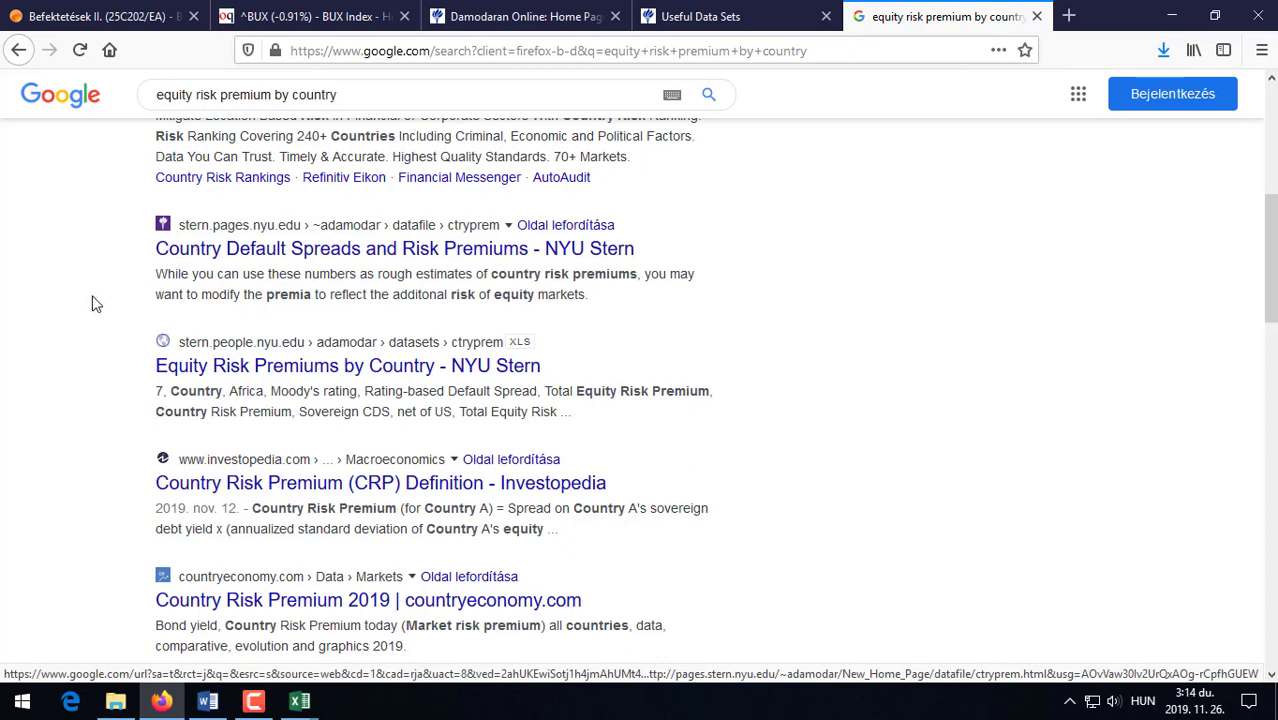
right_click(271, 366)
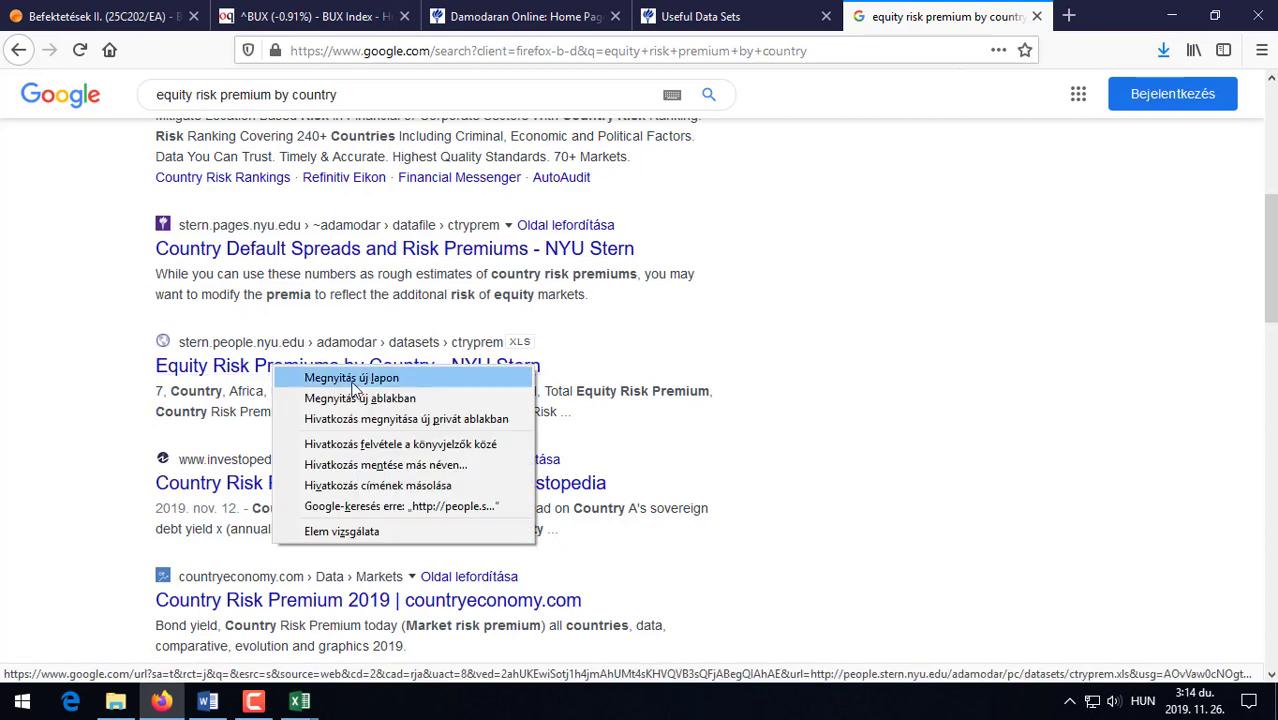
left_click(352, 380)
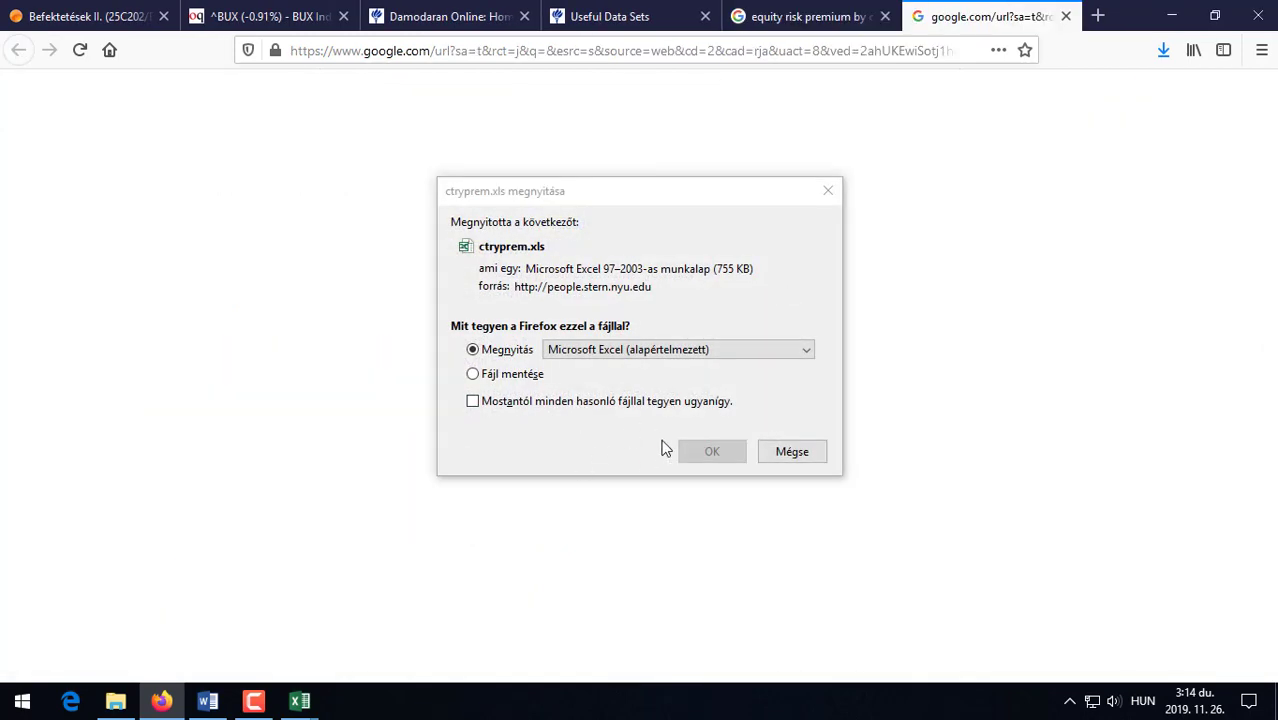
left_click(697, 451)
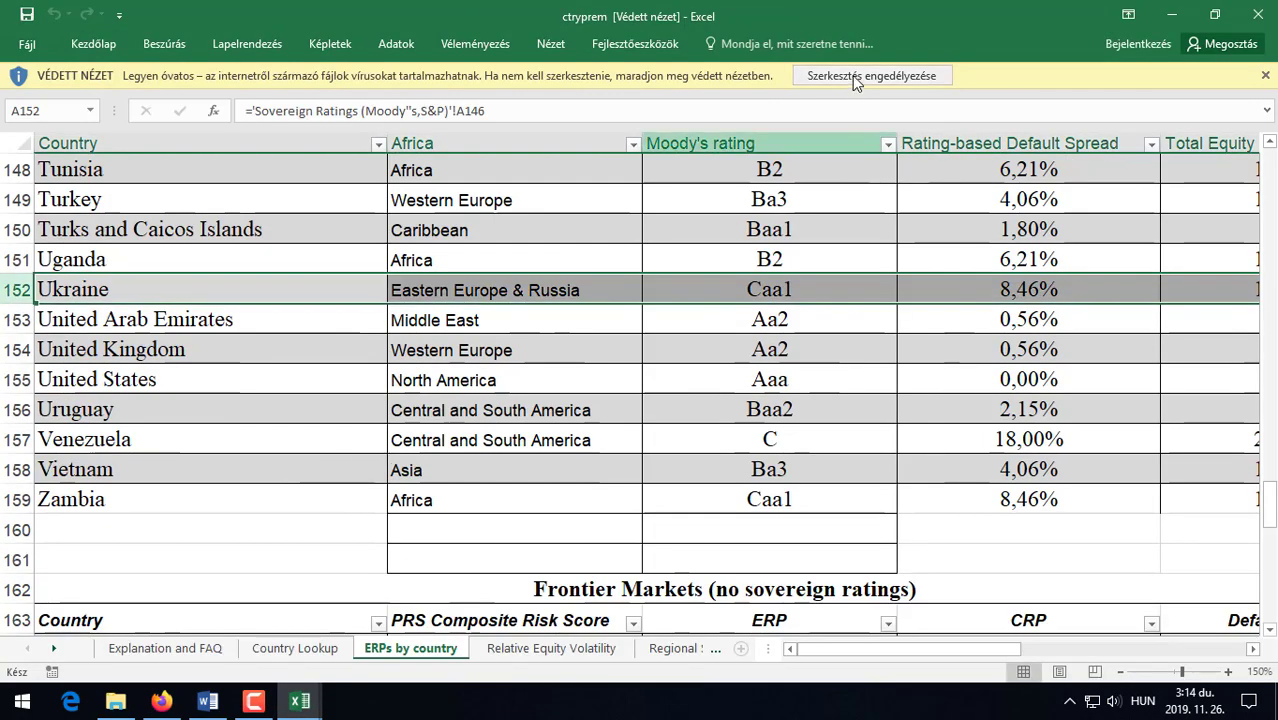
left_click(870, 76)
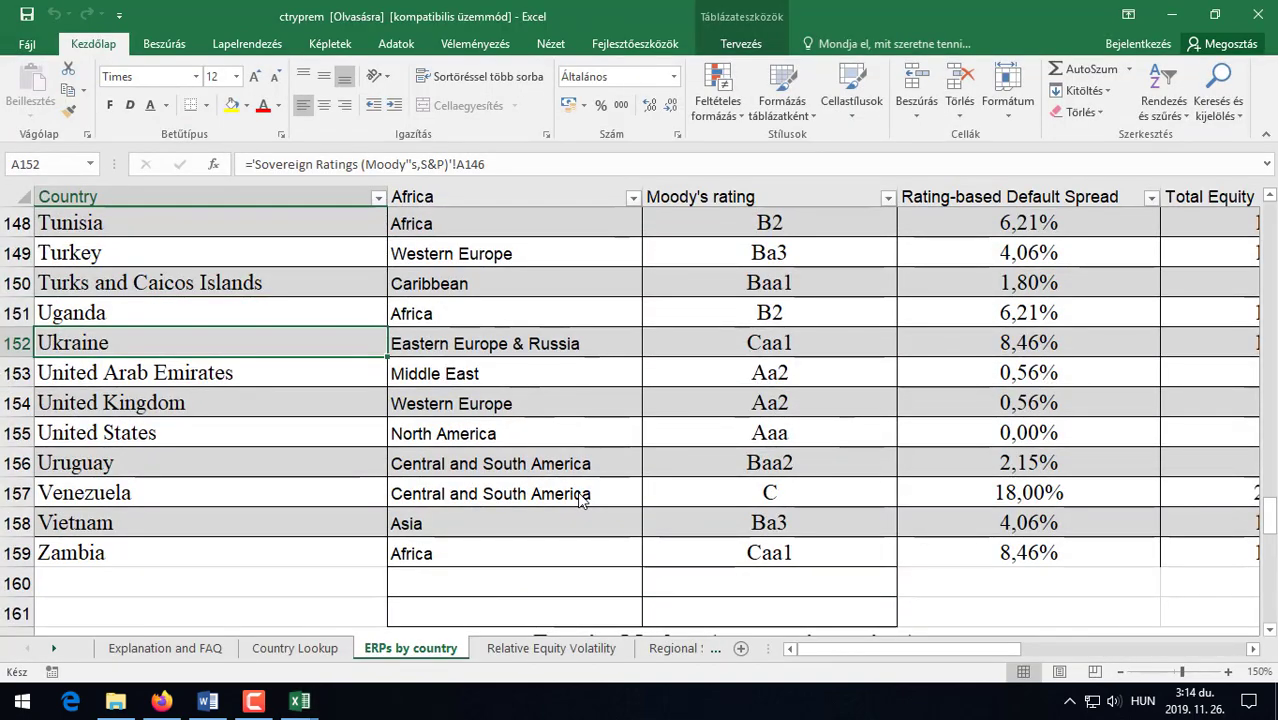
Examine the ERPs by country table at 90% zoom, including the frontier markets and the country and total equity risk premium formulas.
scroll(578, 492, "up", 2)
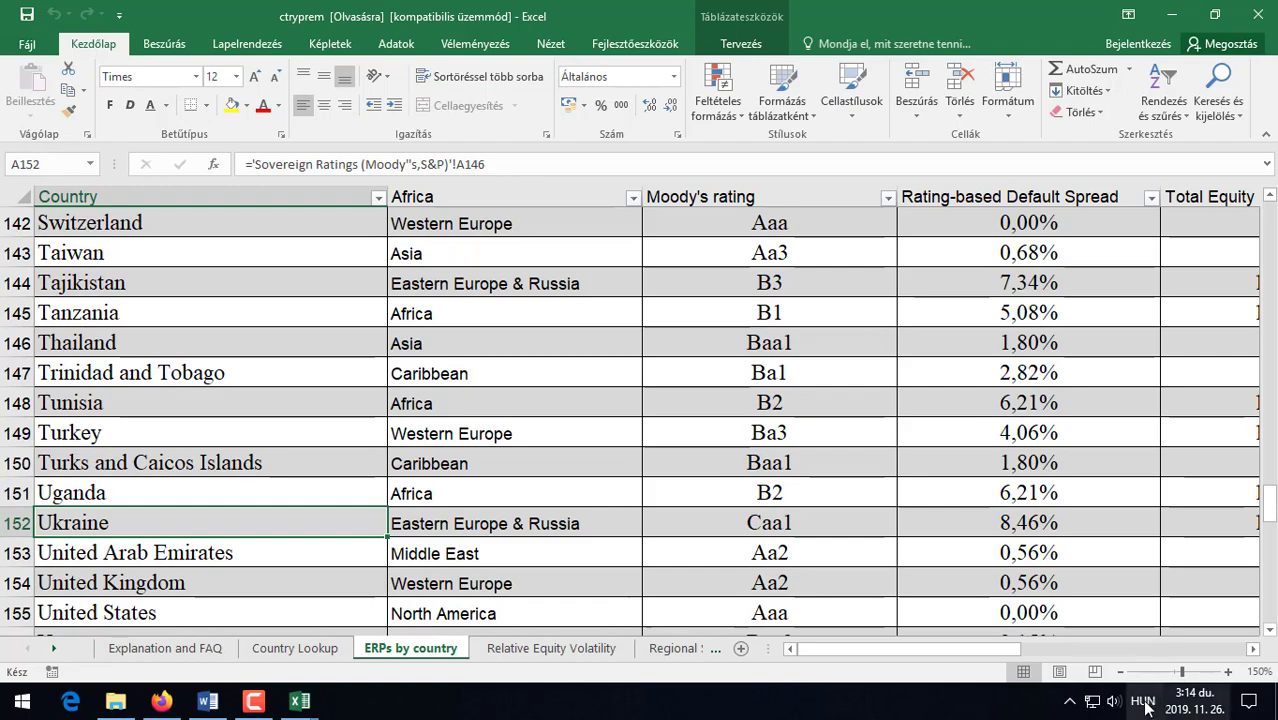
left_click(1122, 673)
left_click(1122, 673)
left_click(1122, 673)
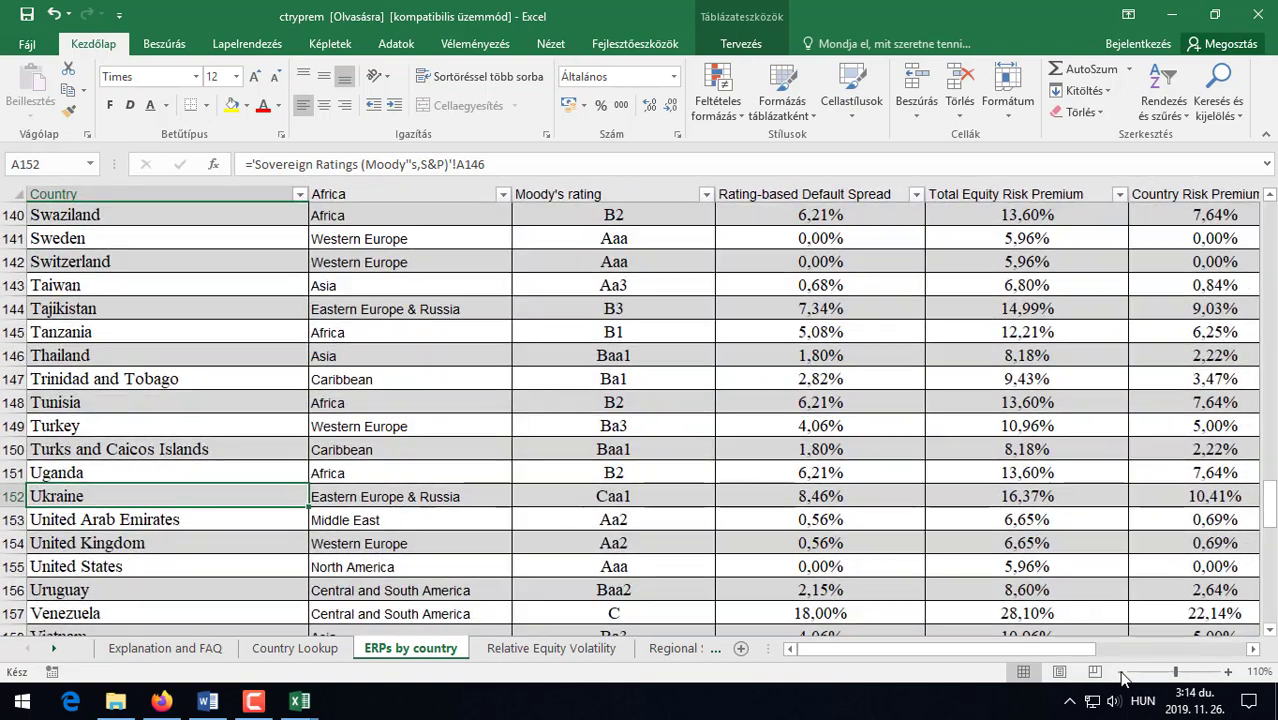
left_click(1122, 673)
left_click(1122, 673)
left_click(1122, 673)
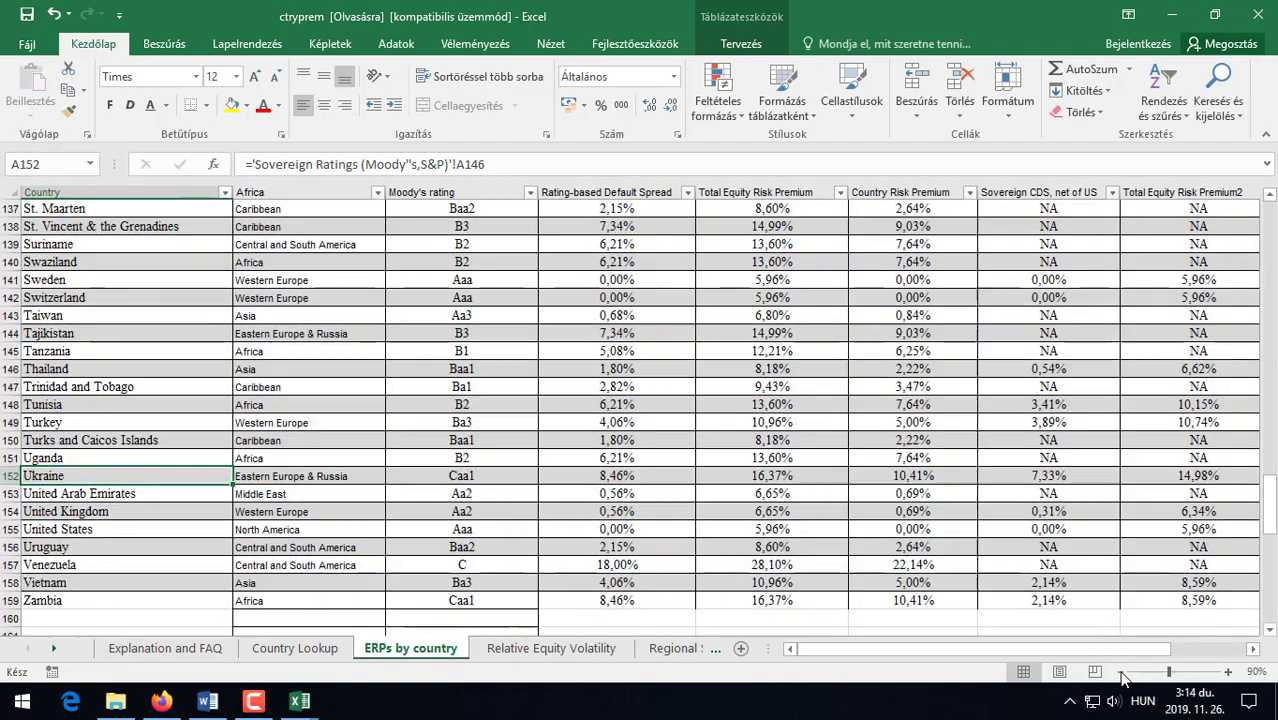
scroll(907, 541, "down", 5)
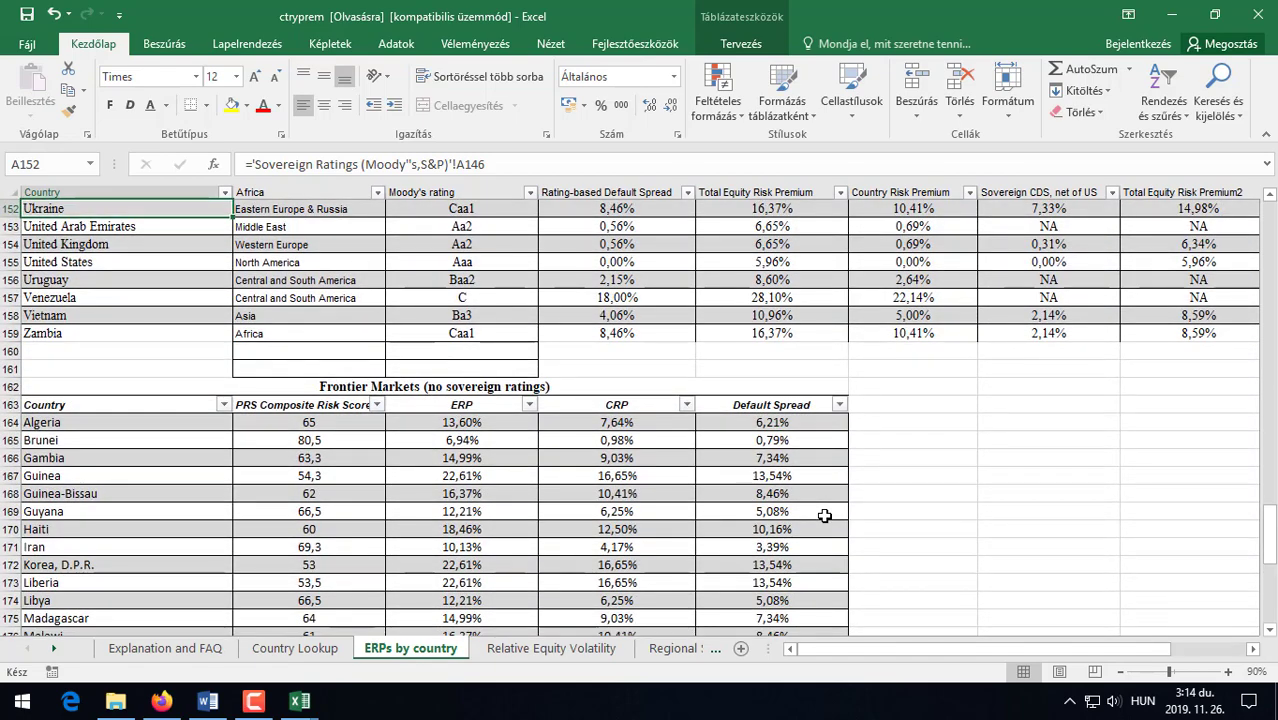
scroll(824, 515, "up", 13)
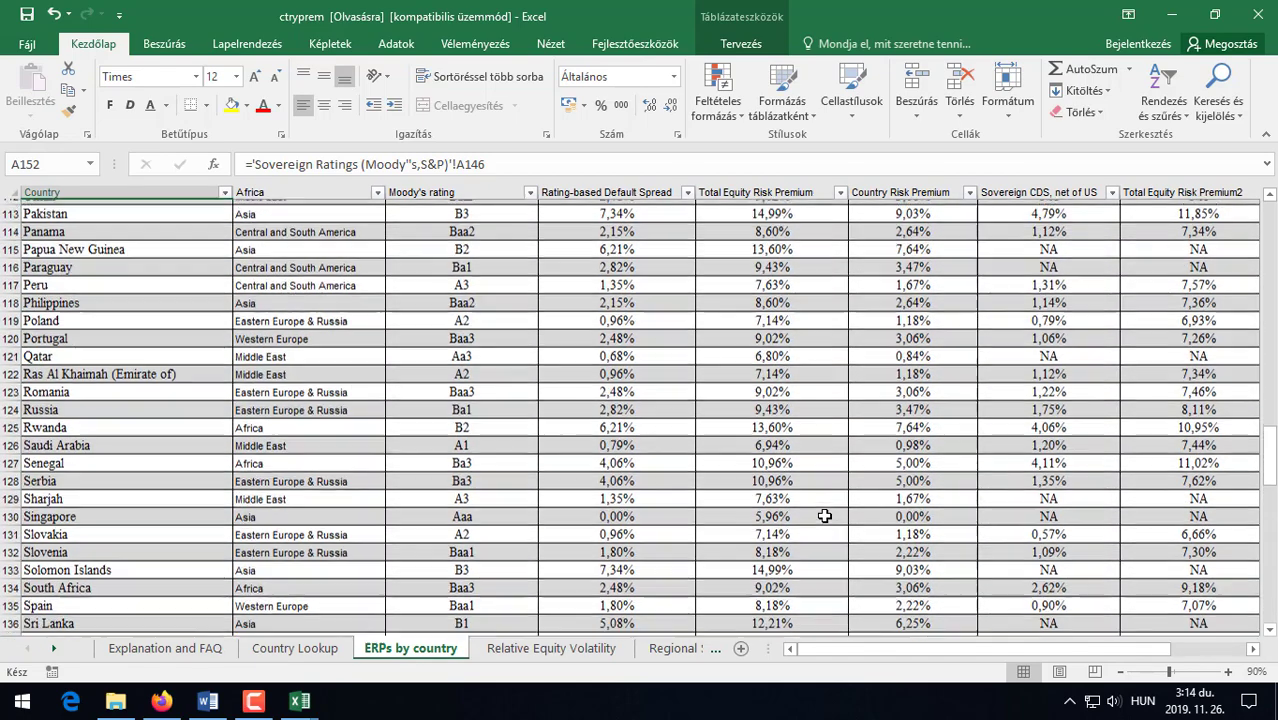
scroll(824, 515, "up", 20)
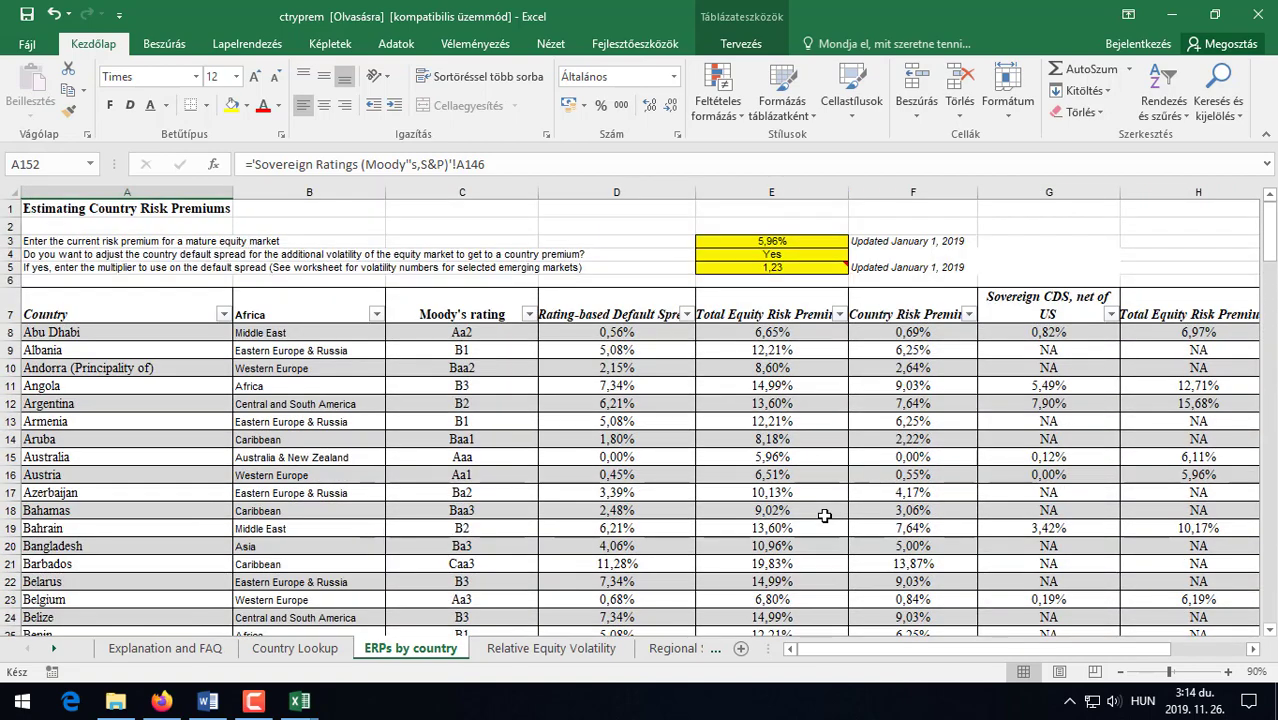
scroll(824, 515, "down", 2)
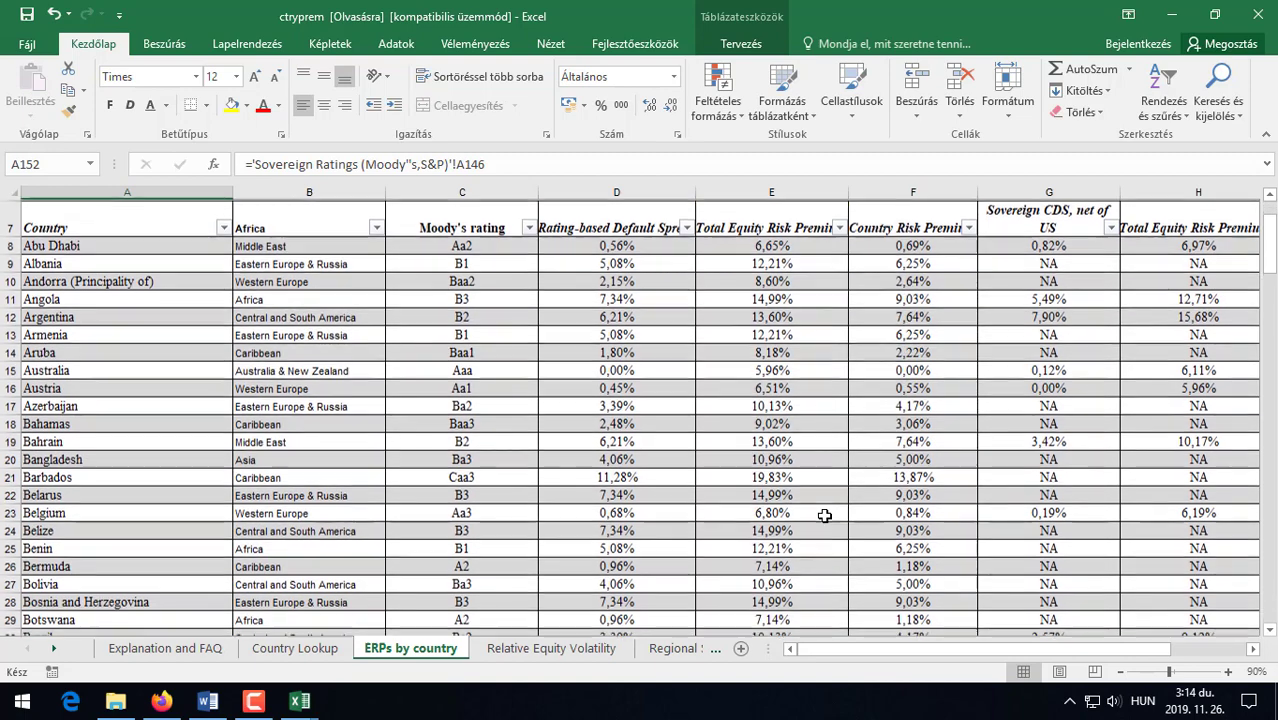
left_click(876, 442)
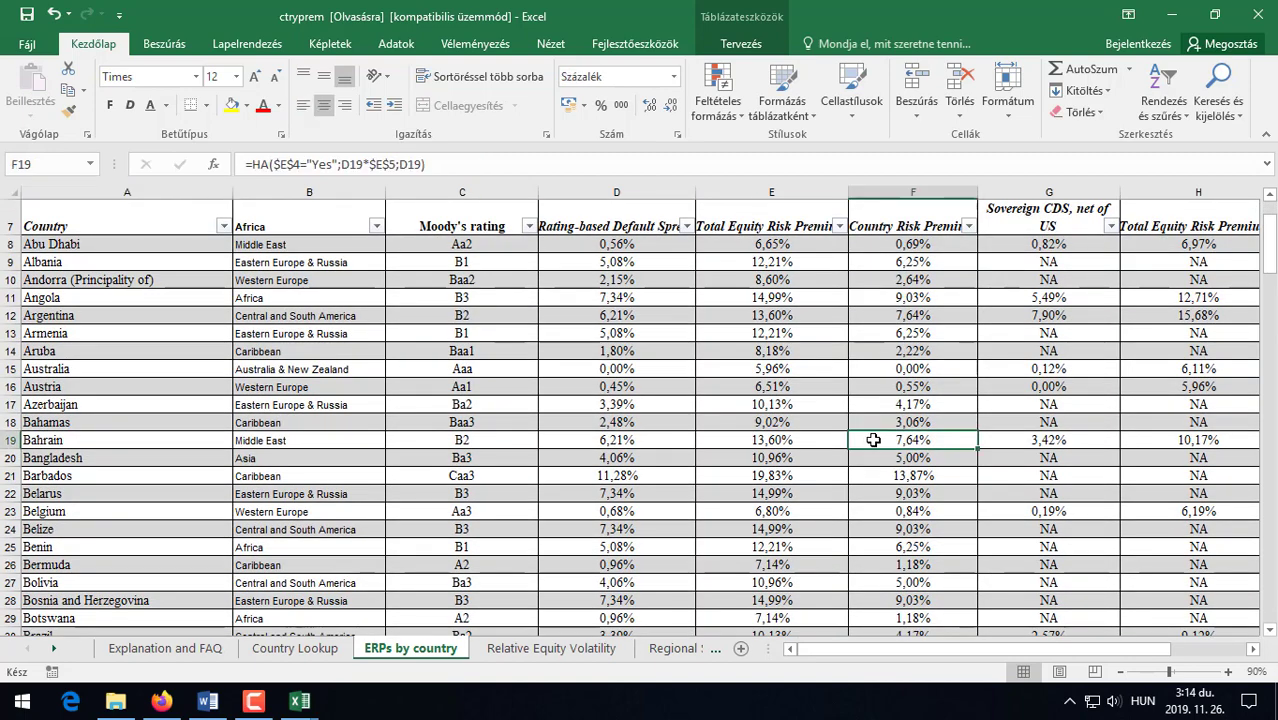
left_click(734, 424)
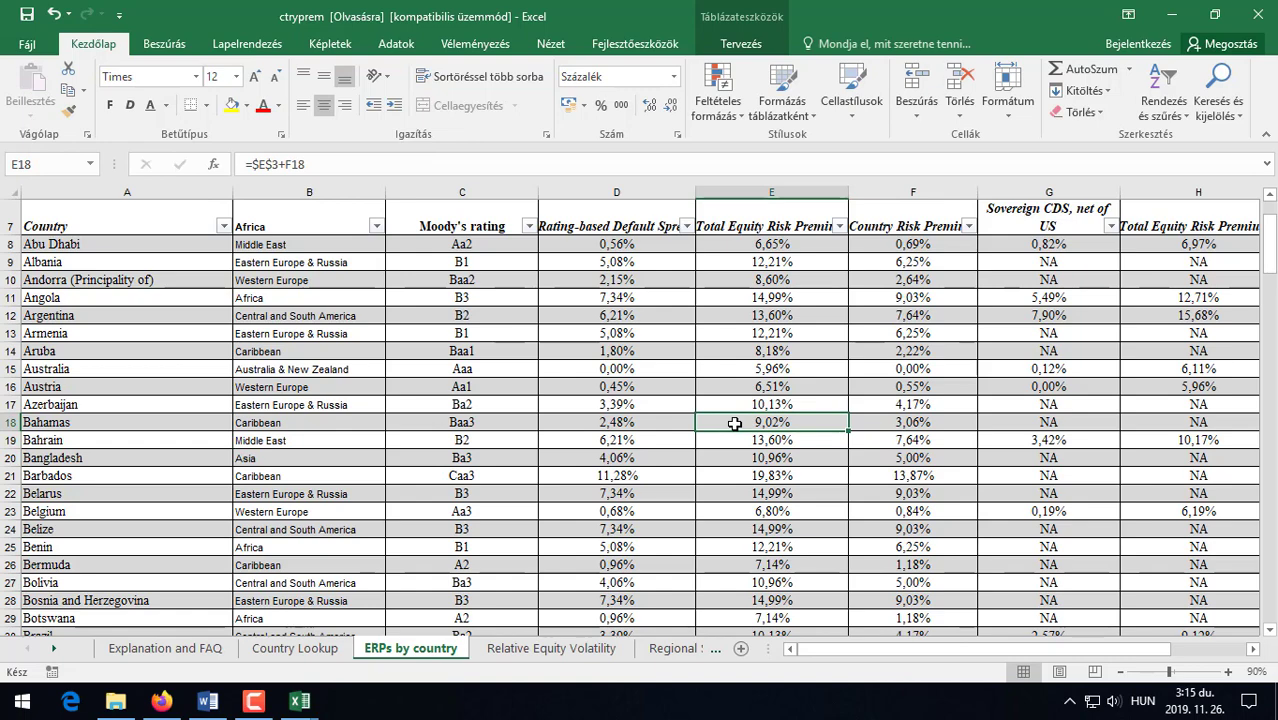
Find Hungary in the country list, select its Total Equity Risk Premium in cell E70, and return to Firefox.
scroll(734, 424, "down", 6)
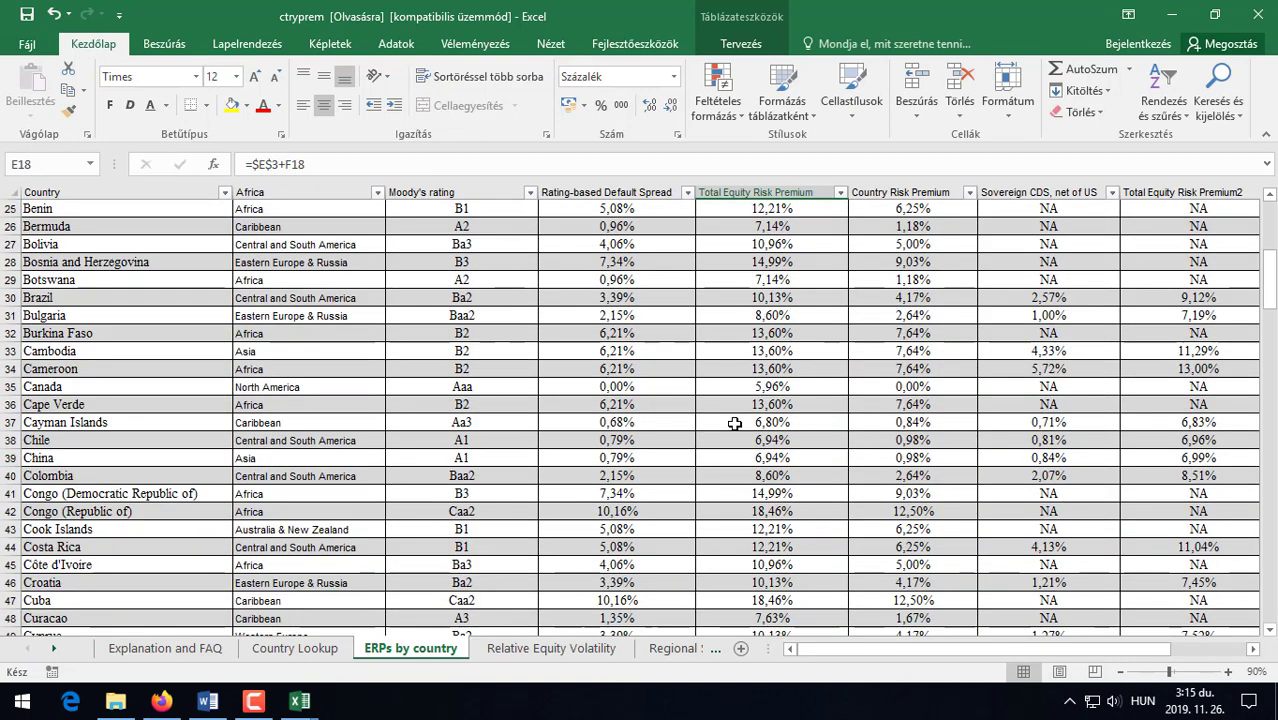
scroll(734, 424, "down", 7)
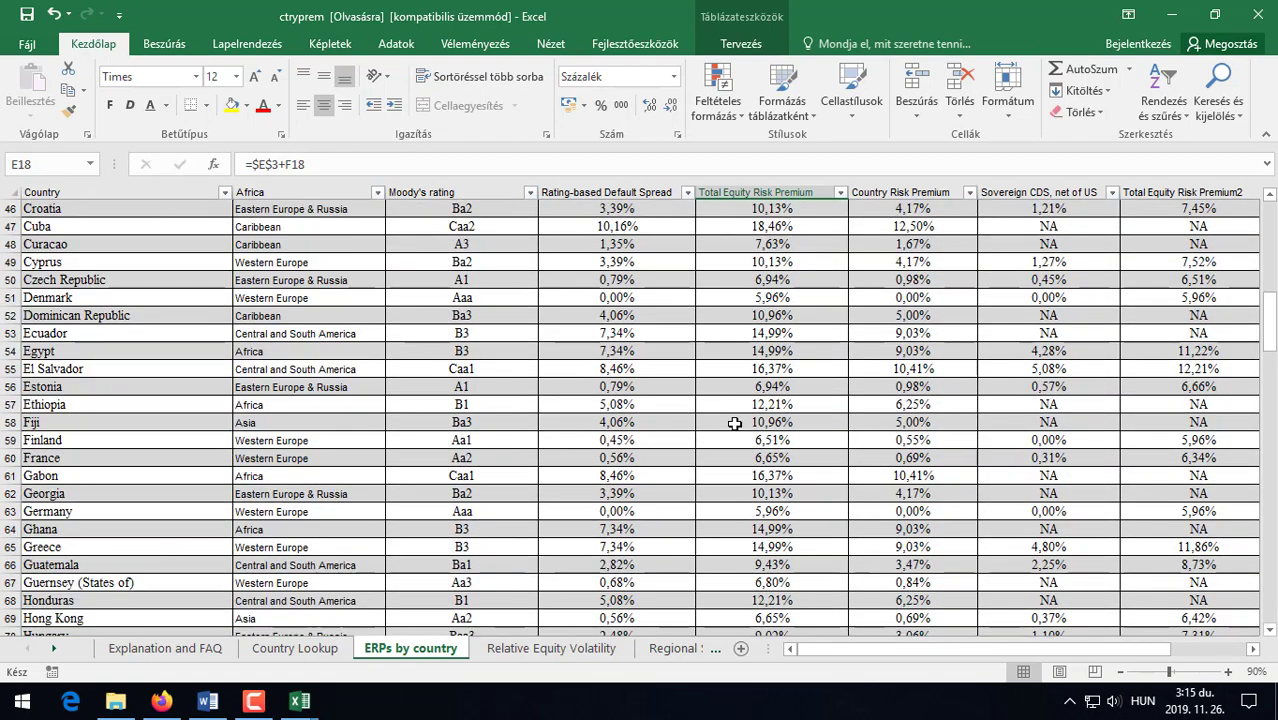
scroll(734, 424, "down", 4)
left_click(727, 424)
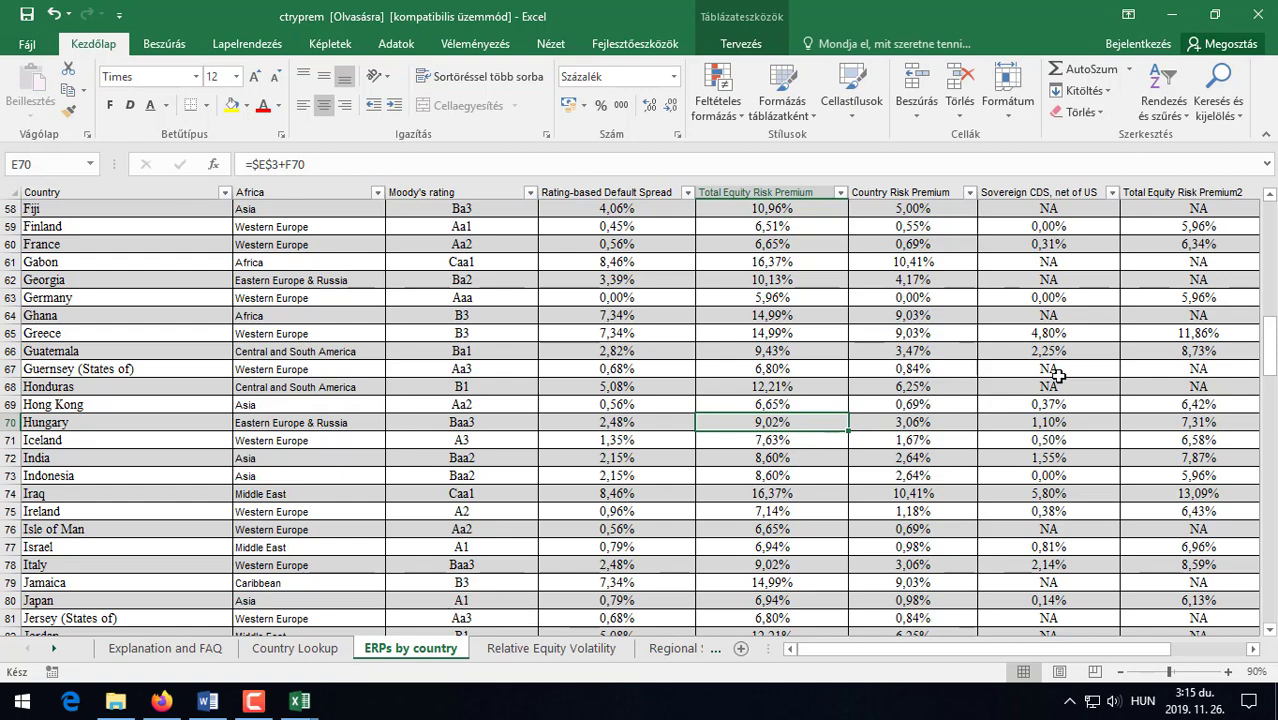
left_click(1172, 16)
left_click(1172, 16)
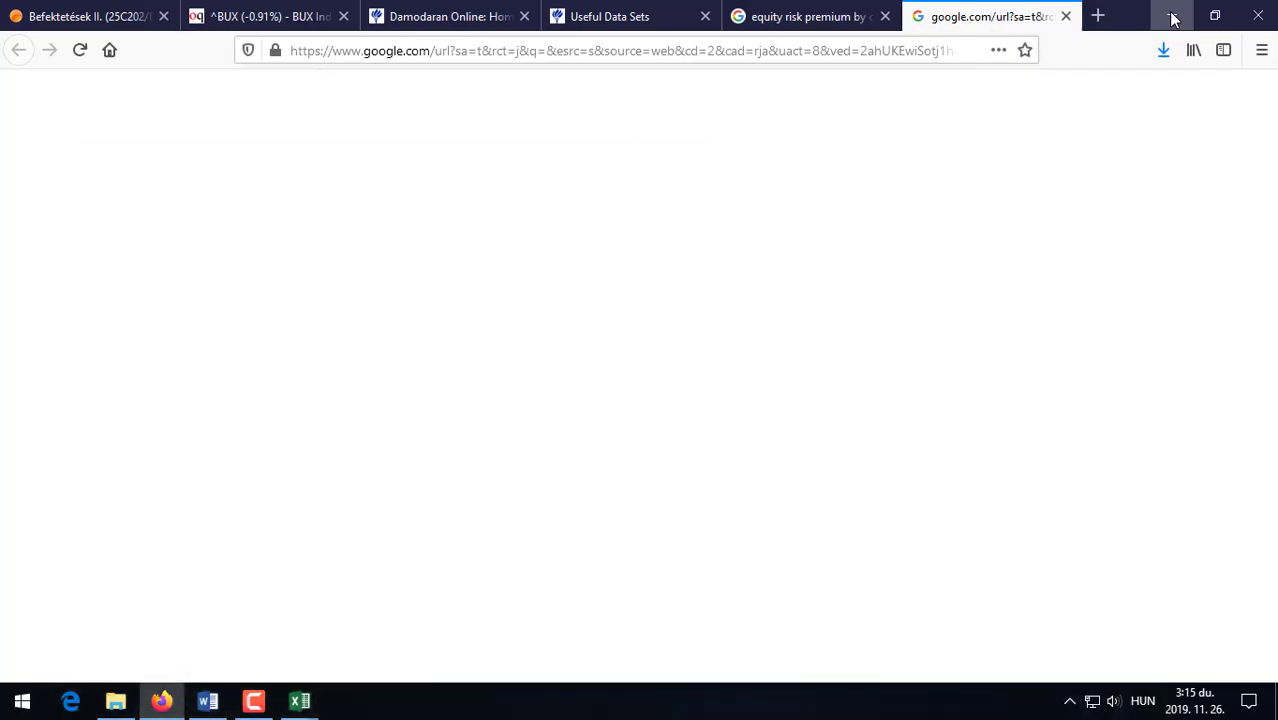
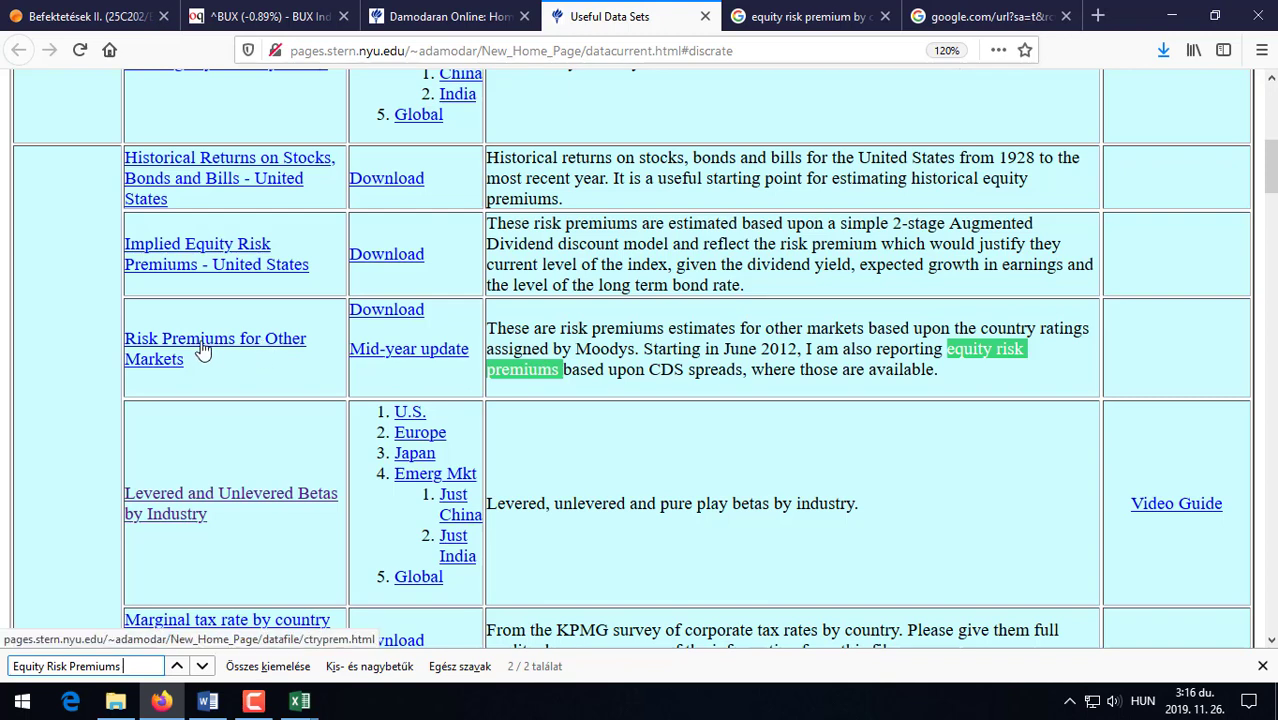
Open the "Risk Premiums for Other Markets" page, find its Country Risk Premium column, and copy the page address.
left_click(203, 349)
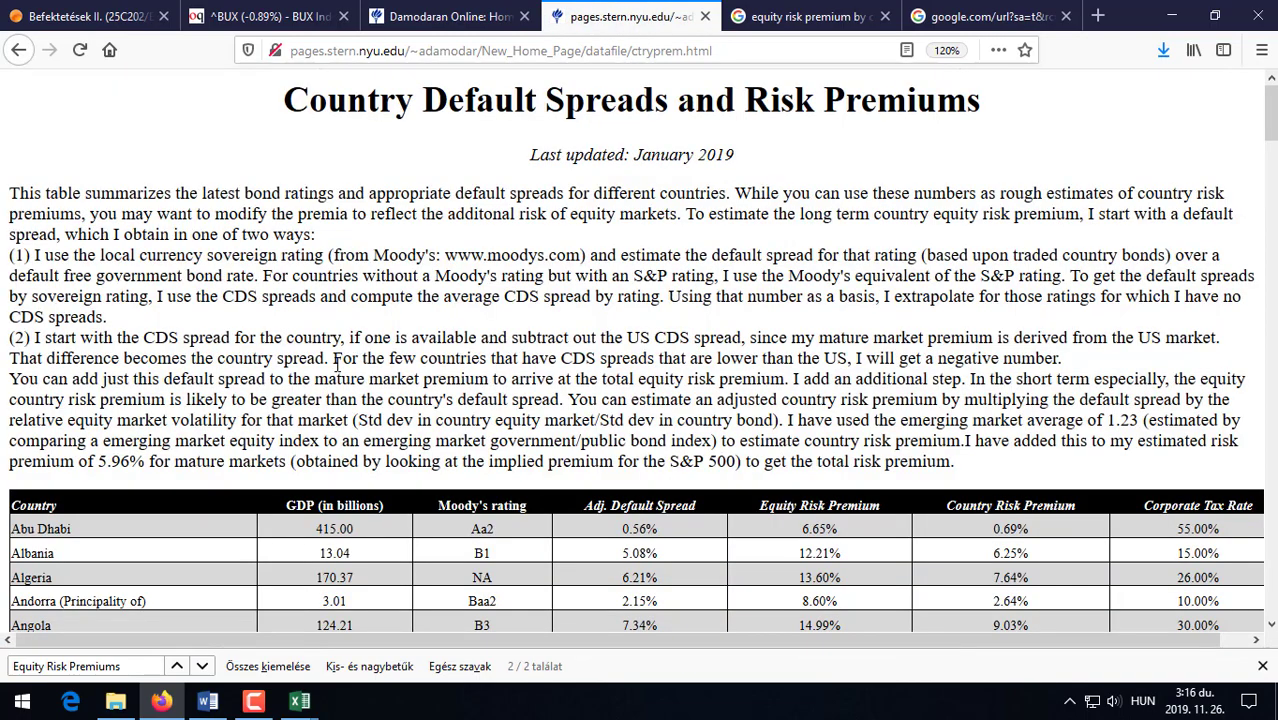
scroll(337, 366, "down", 6)
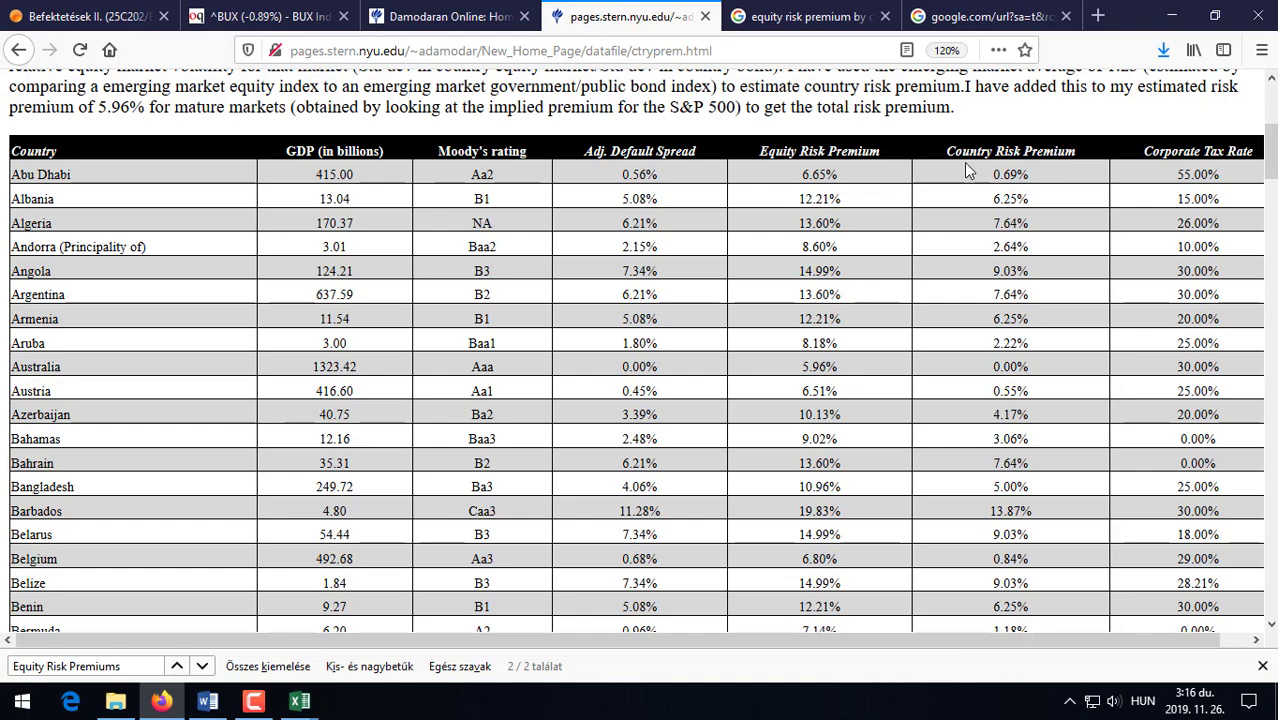
left_click_drag(959, 151, 1068, 151)
left_click(628, 51)
left_click(628, 51)
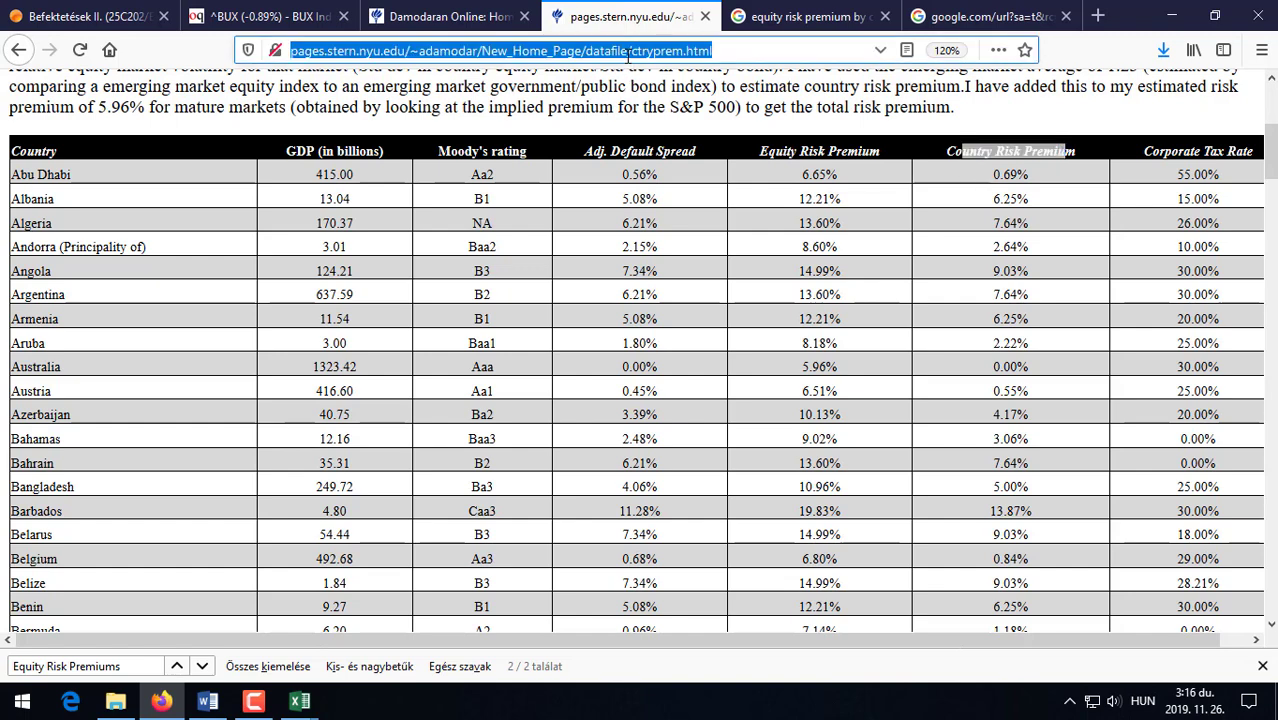
Switch to the Word document and add an indented comment line "%r_e becsléshez:" below the r_e formula.
left_click(207, 701)
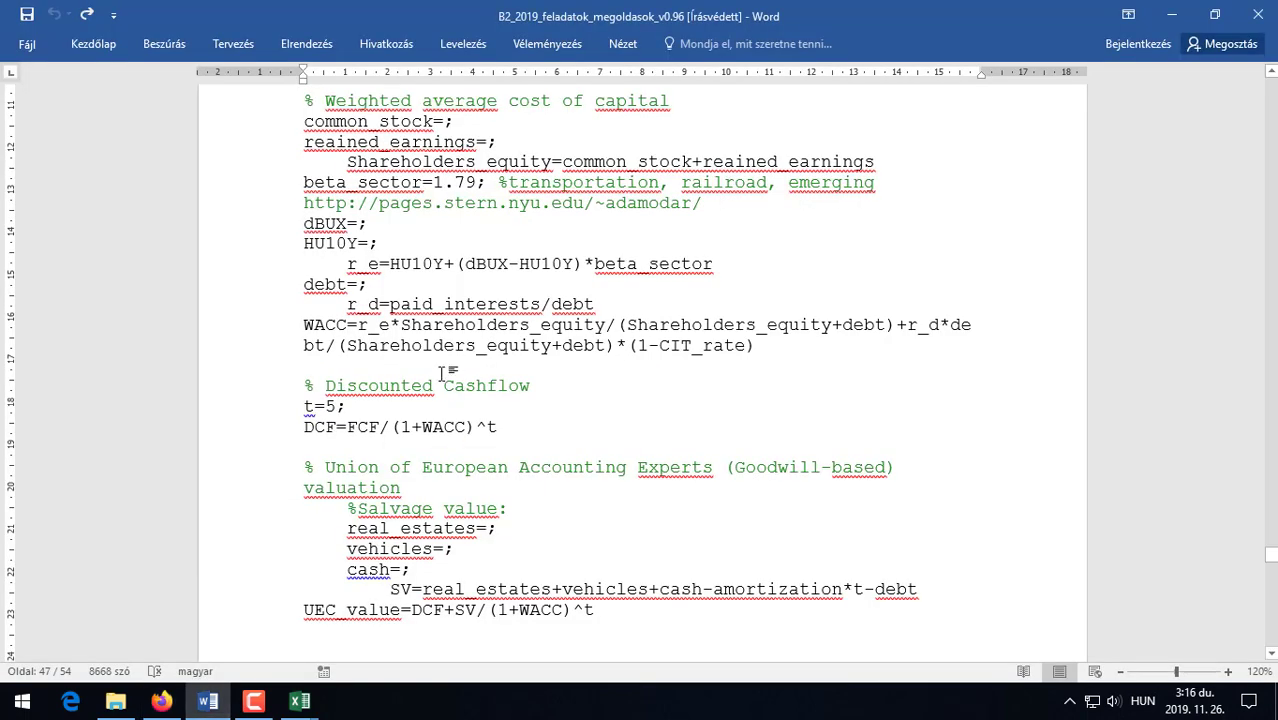
double_click(306, 365)
left_click(717, 263)
key("Return")
key("Tab")
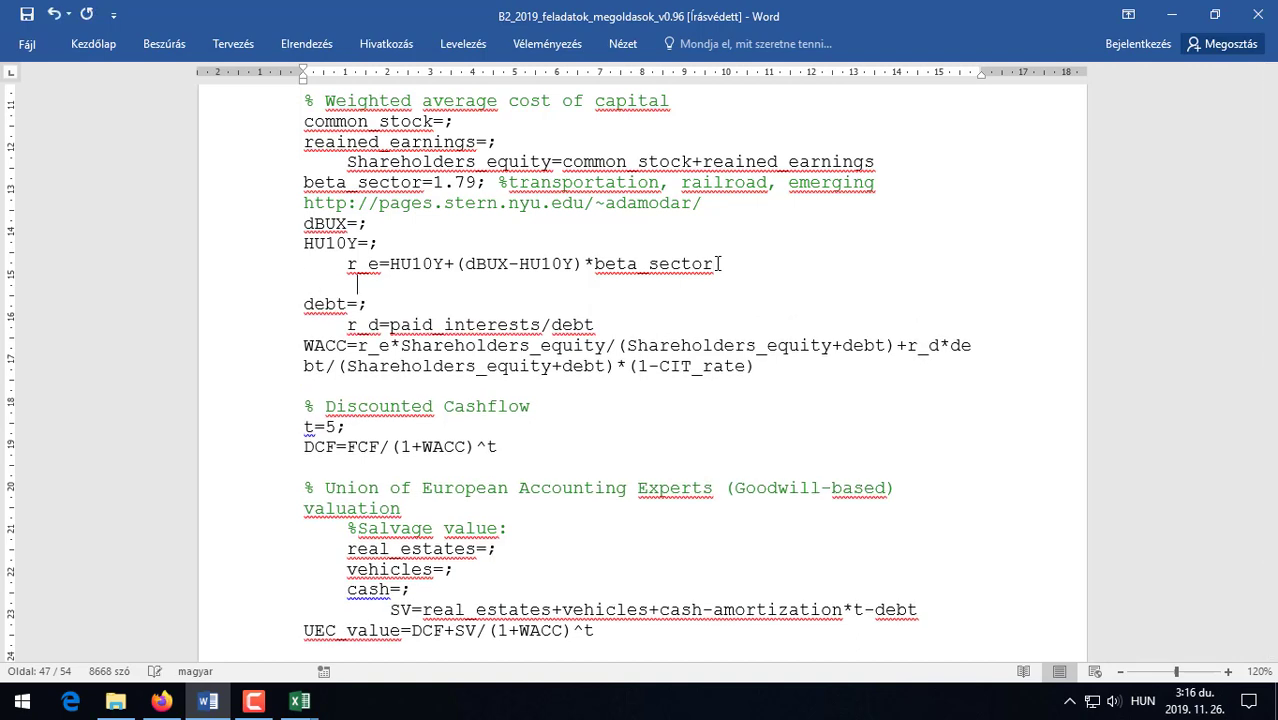
type("%")
type("R")
type("_e cb")
key("BackSpace")
key("BackSpace")
key("BackSpace")
key("BackSpace")
key("BackSpace")
type("r_e bec")
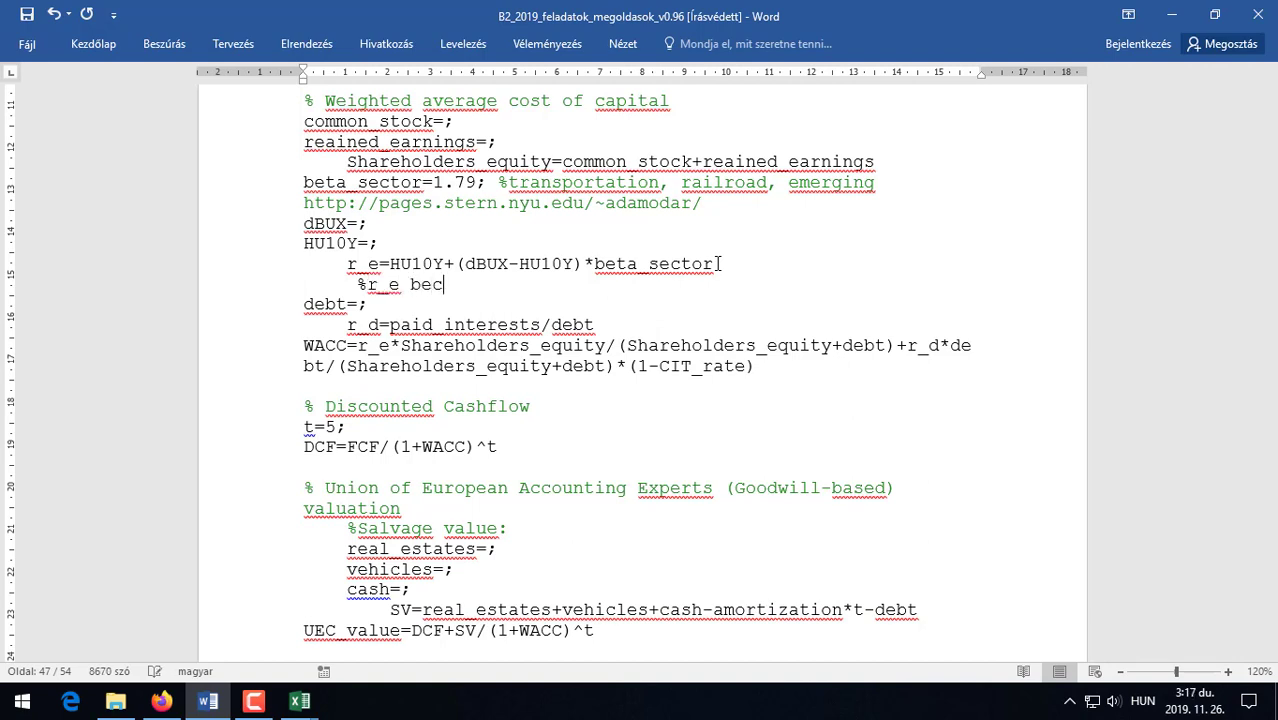
type("sléshez:")
Insert the copied ctryprem.html address after the r_e comment and put a "%" in front of it.
type("http://pages.stern.nyu.edu/~adamodar/New_Home_Page/datafile/ctyprem.html")
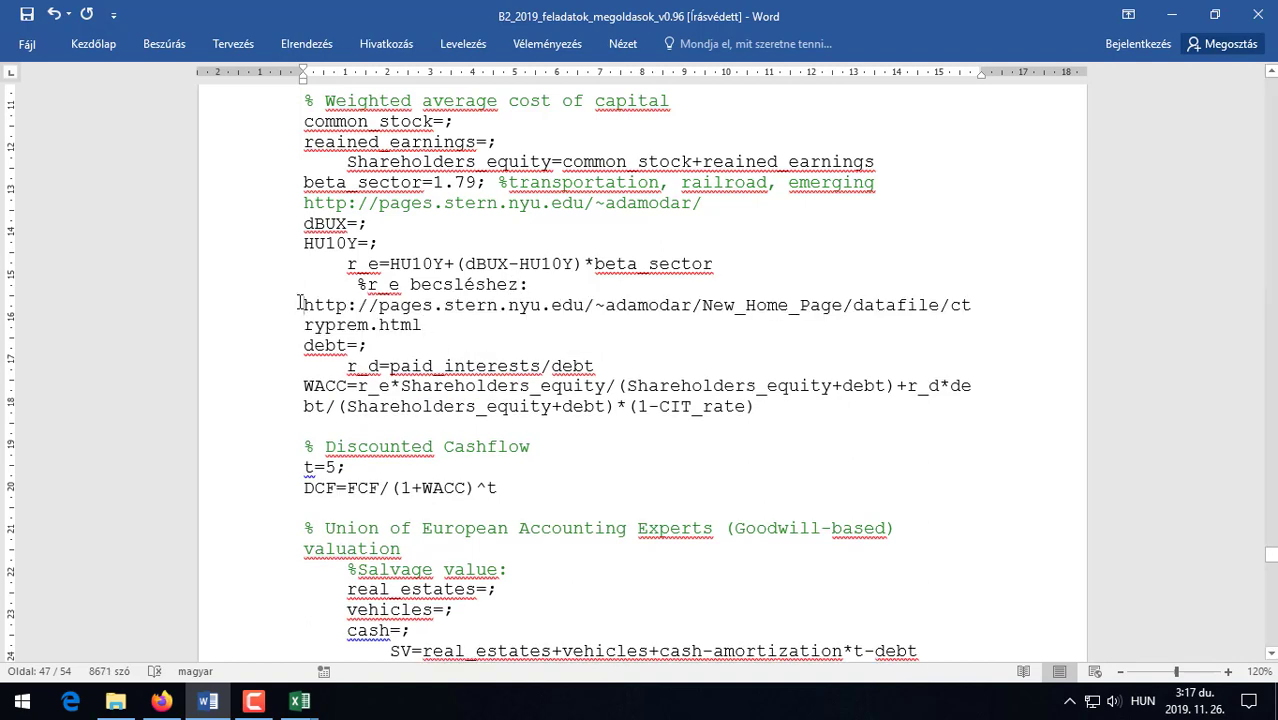
left_click(298, 302)
type("%")
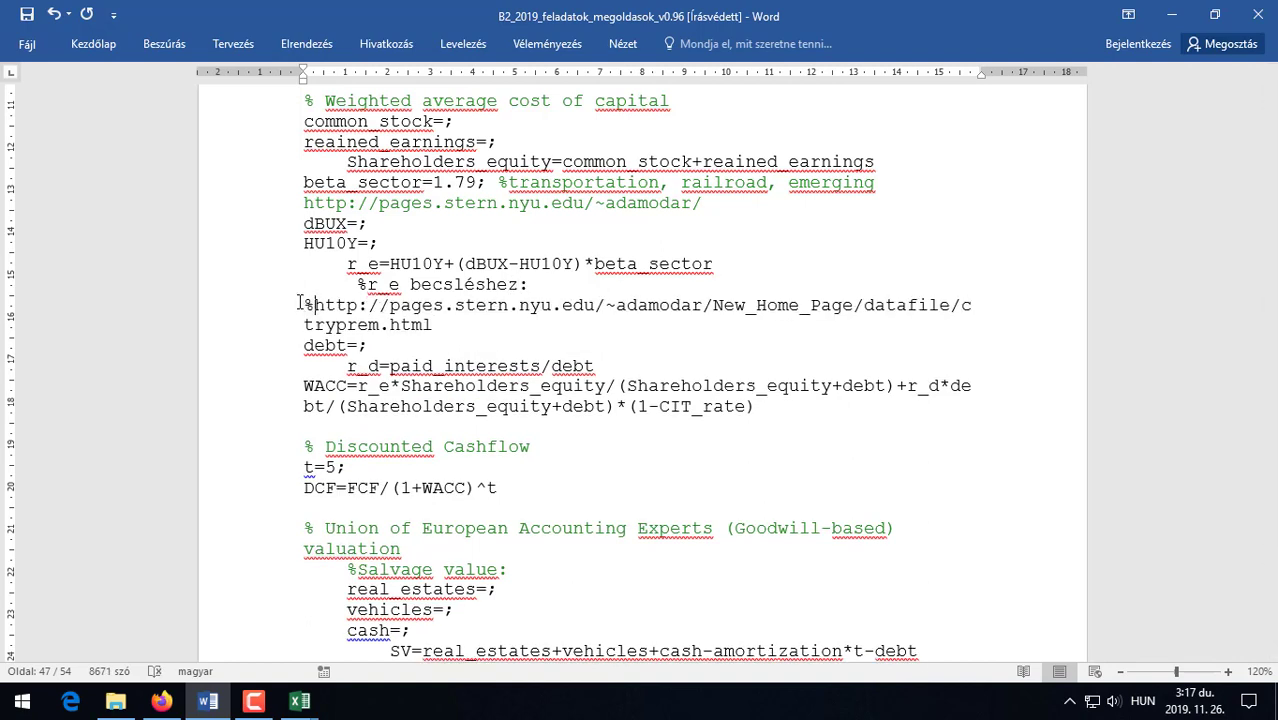
key("Down")
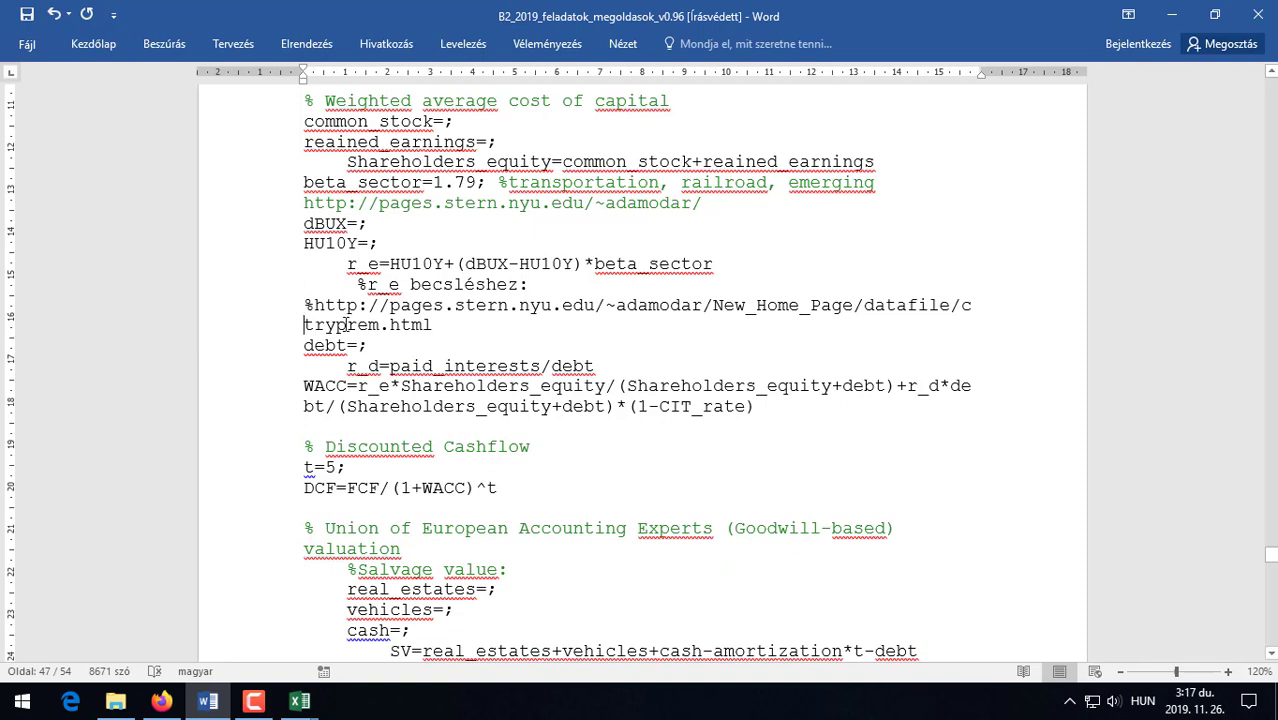
Reduce the font size of the ctryprem.html address to 9.
left_click_drag(315, 305, 438, 324)
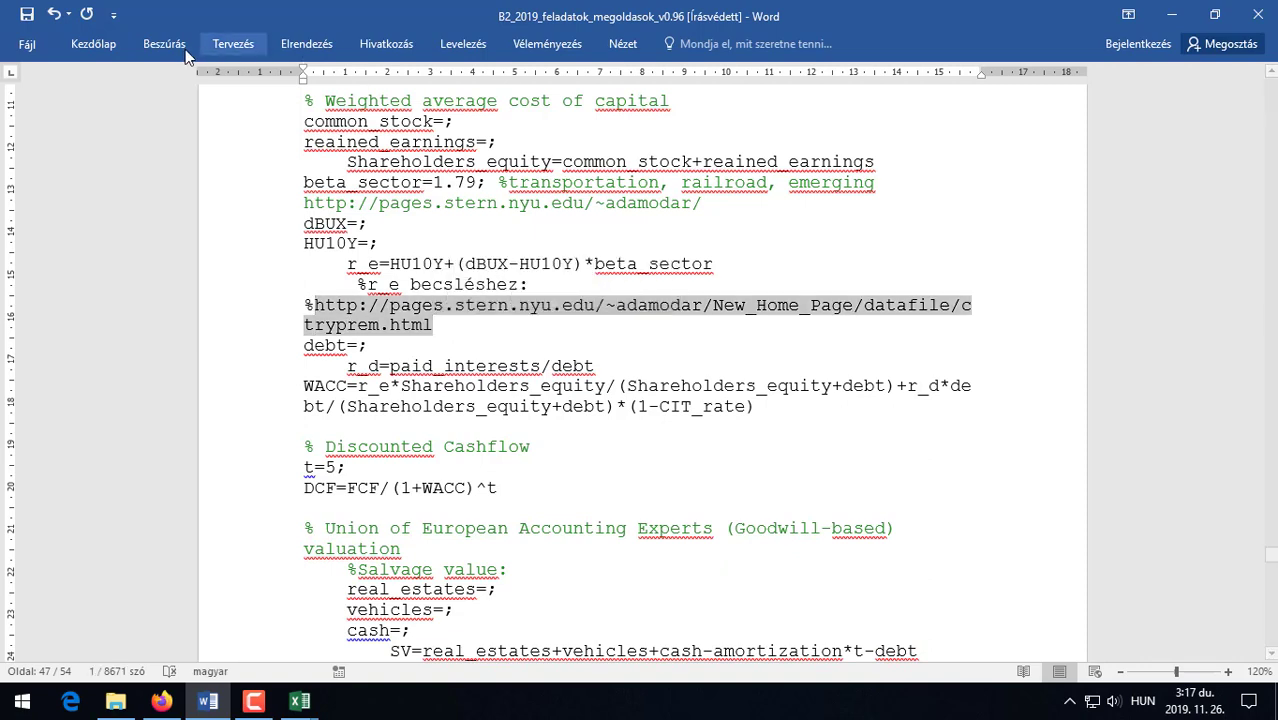
left_click(93, 44)
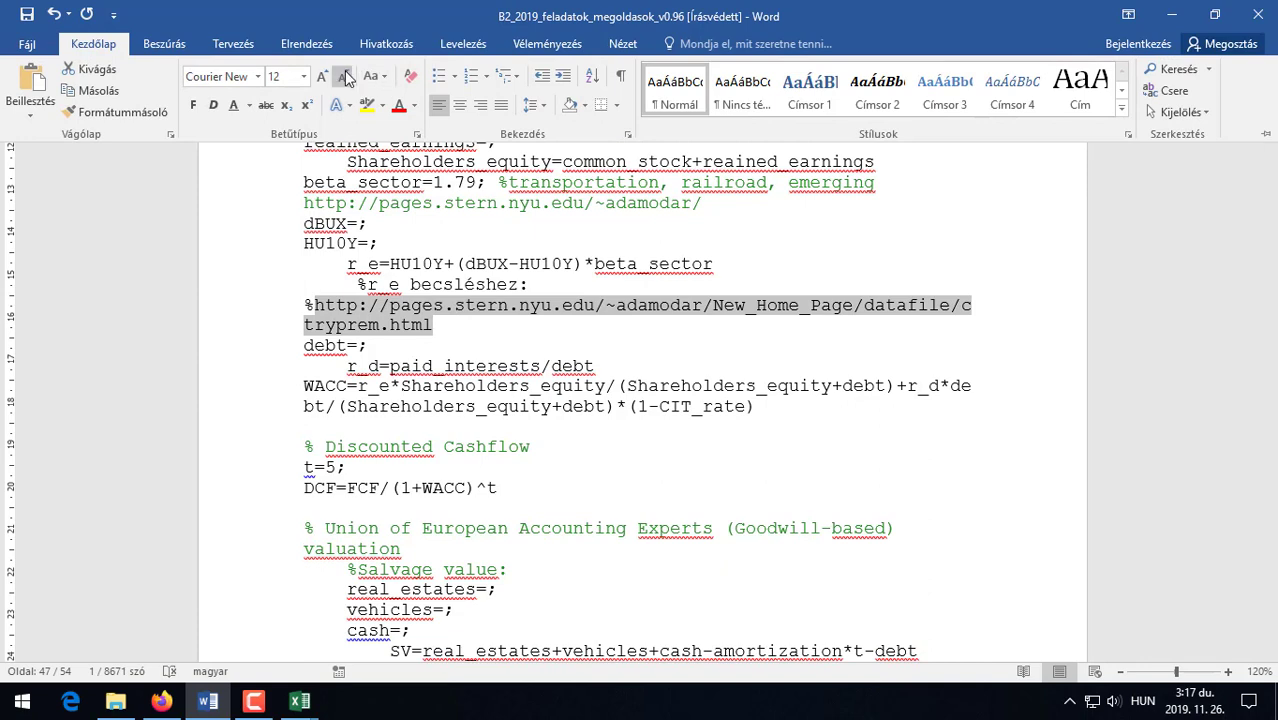
left_click(344, 77)
left_click(344, 77)
left_click(344, 77)
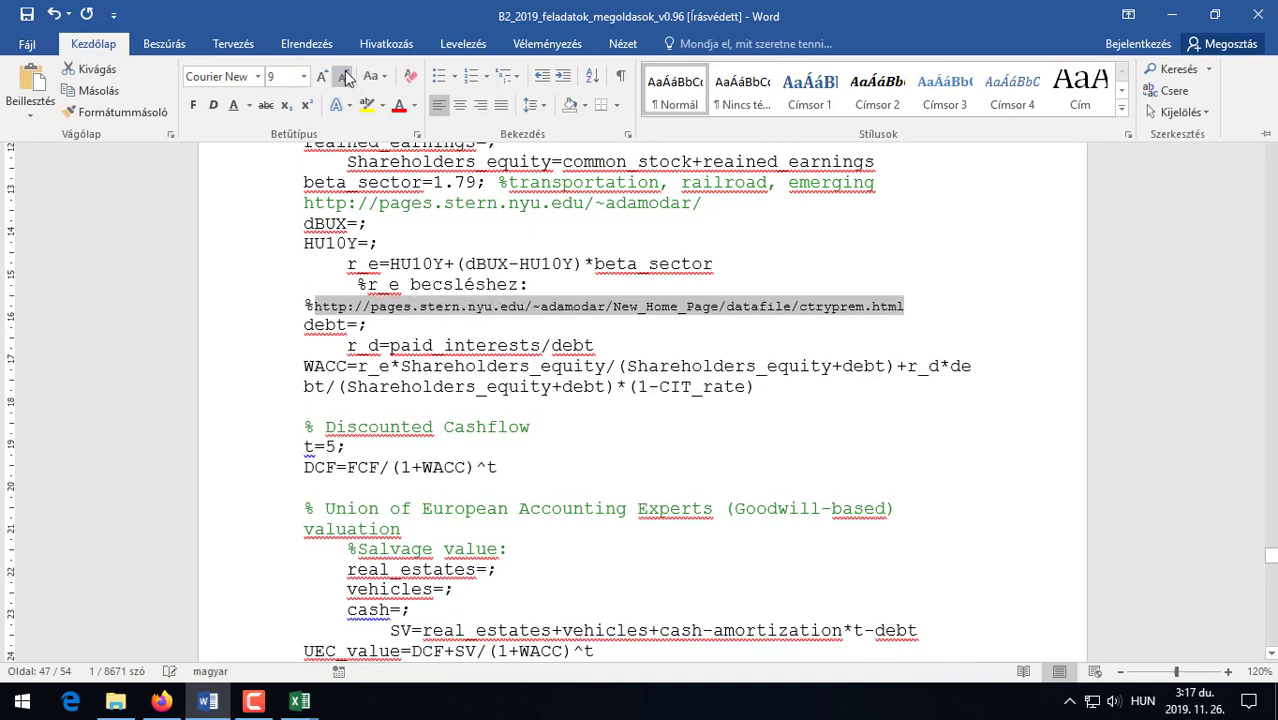
left_click(918, 298)
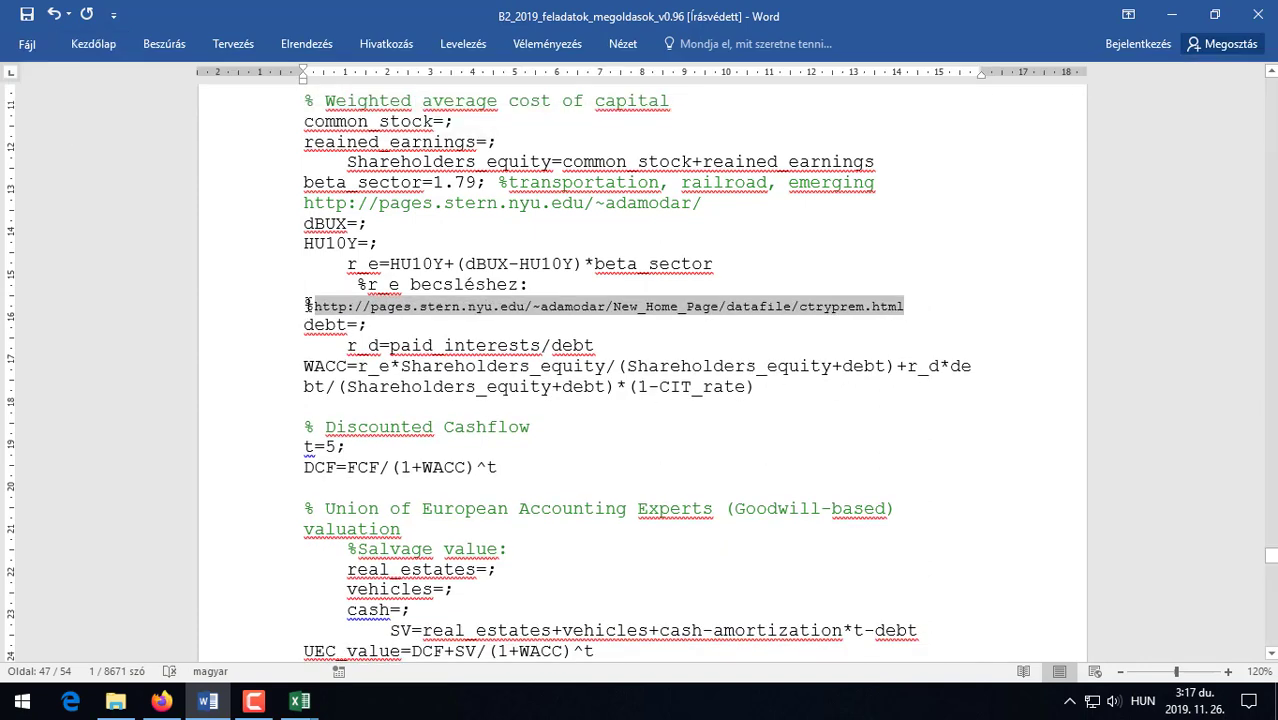
left_click(376, 326)
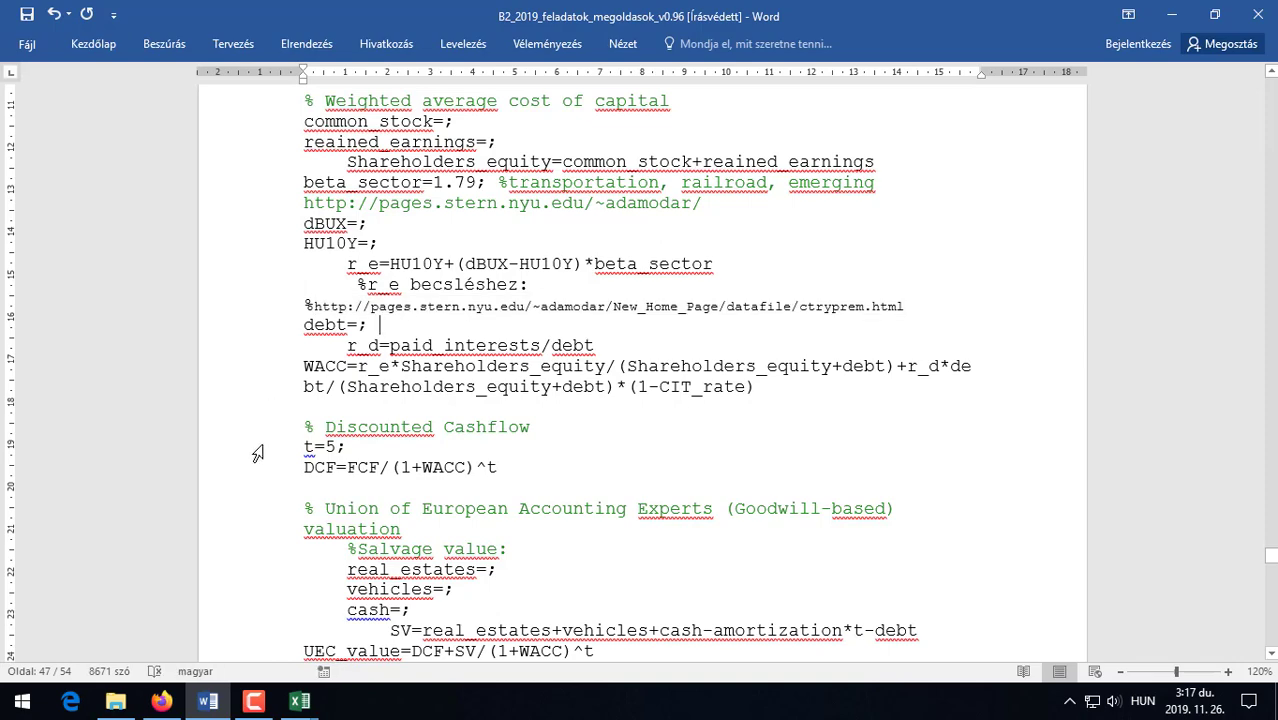
Examine the Discounted Cashflow and goodwill-based valuation formulas, including the period t, the salvage value SV and UEC_value.
scroll(256, 460, "down", 3)
scroll(256, 455, "up", 2)
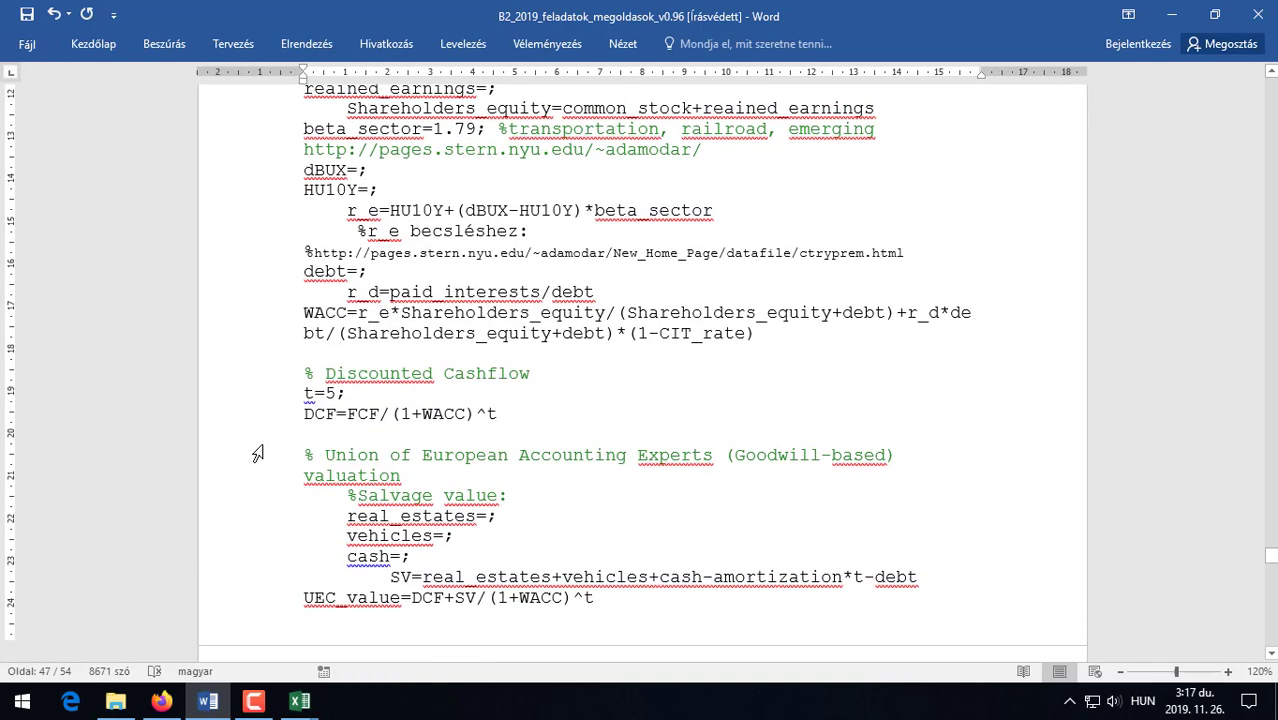
scroll(256, 455, "down", 3)
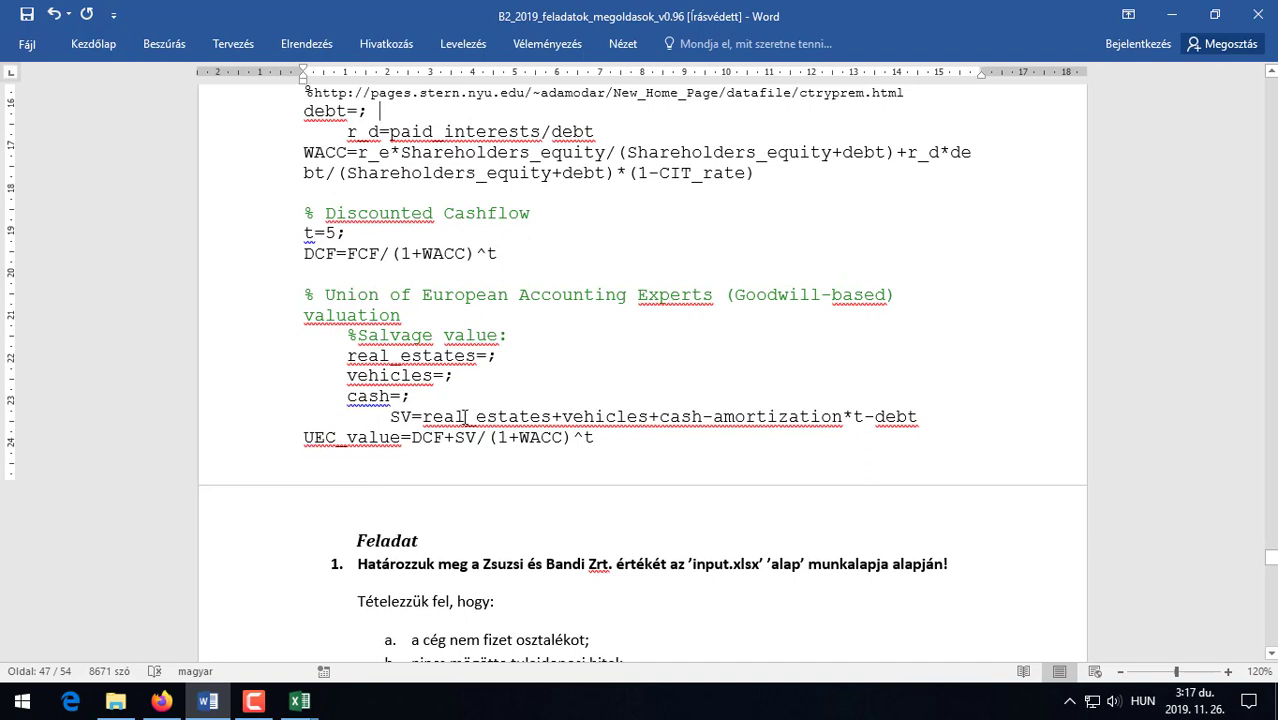
mouse_move(325, 232)
left_mouse_down()
mouse_move(347, 232)
mouse_move(336, 232)
left_mouse_up()
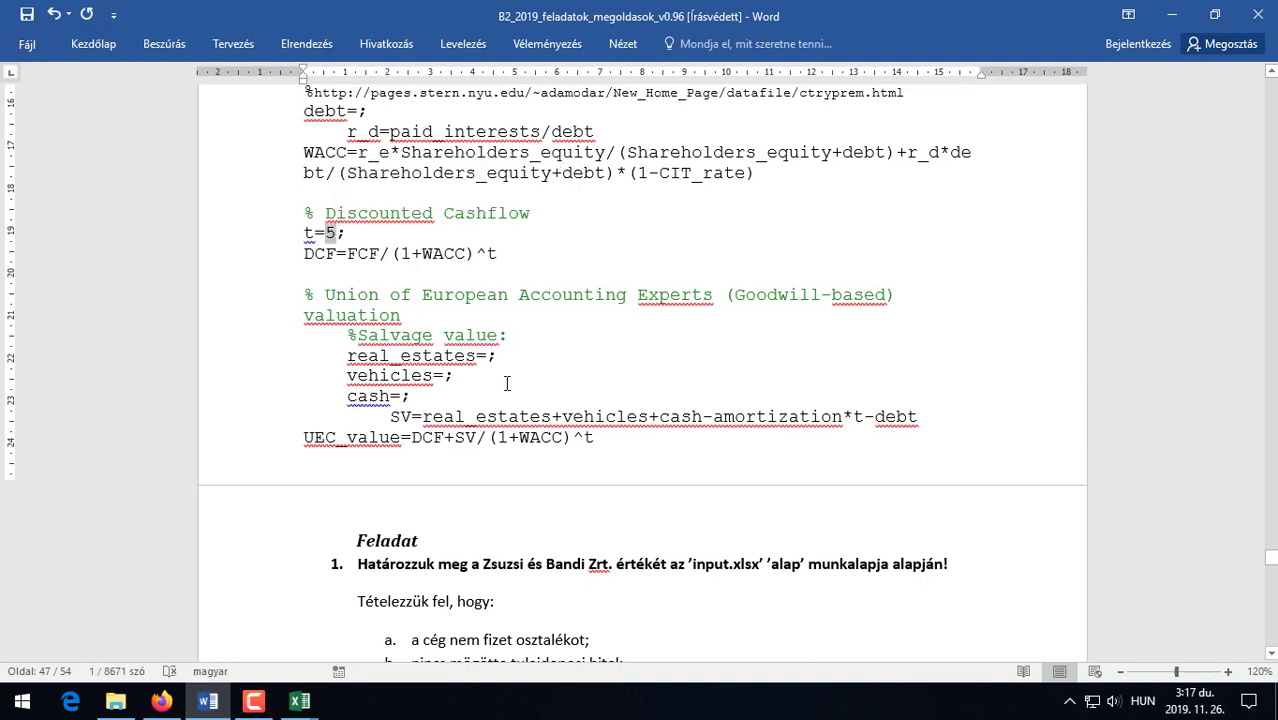
left_click_drag(454, 416, 841, 410)
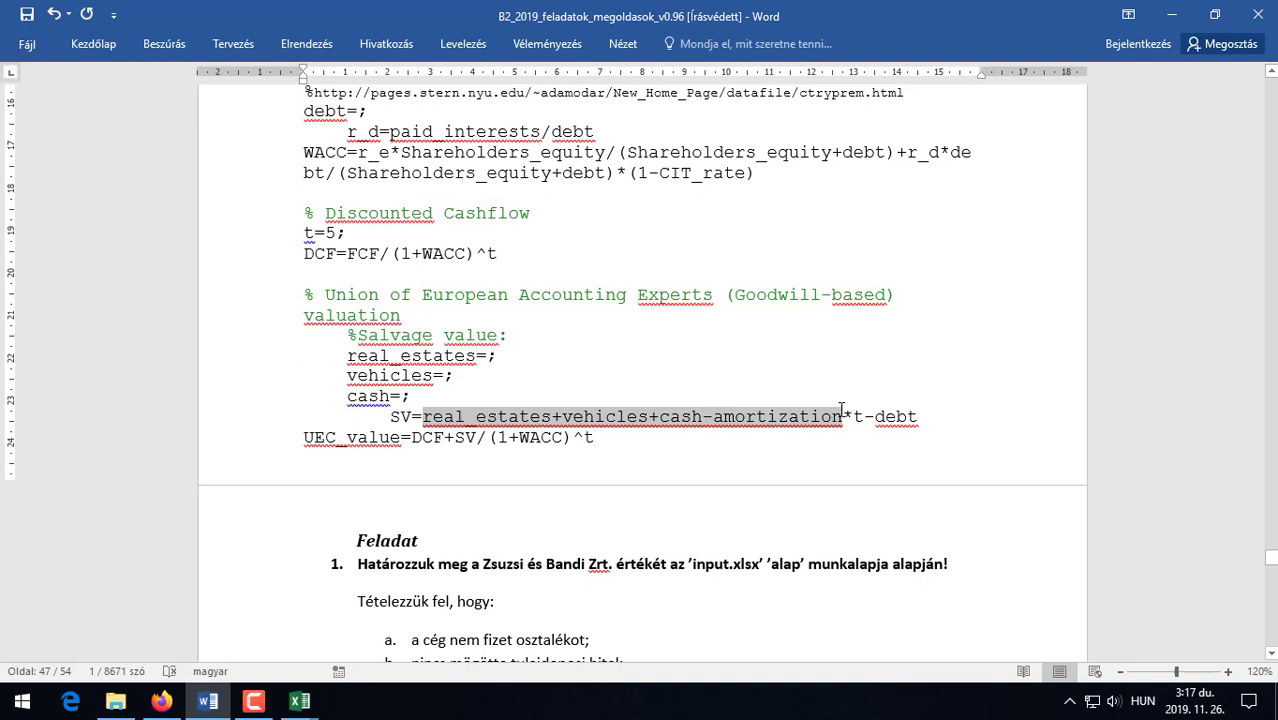
left_click(740, 436)
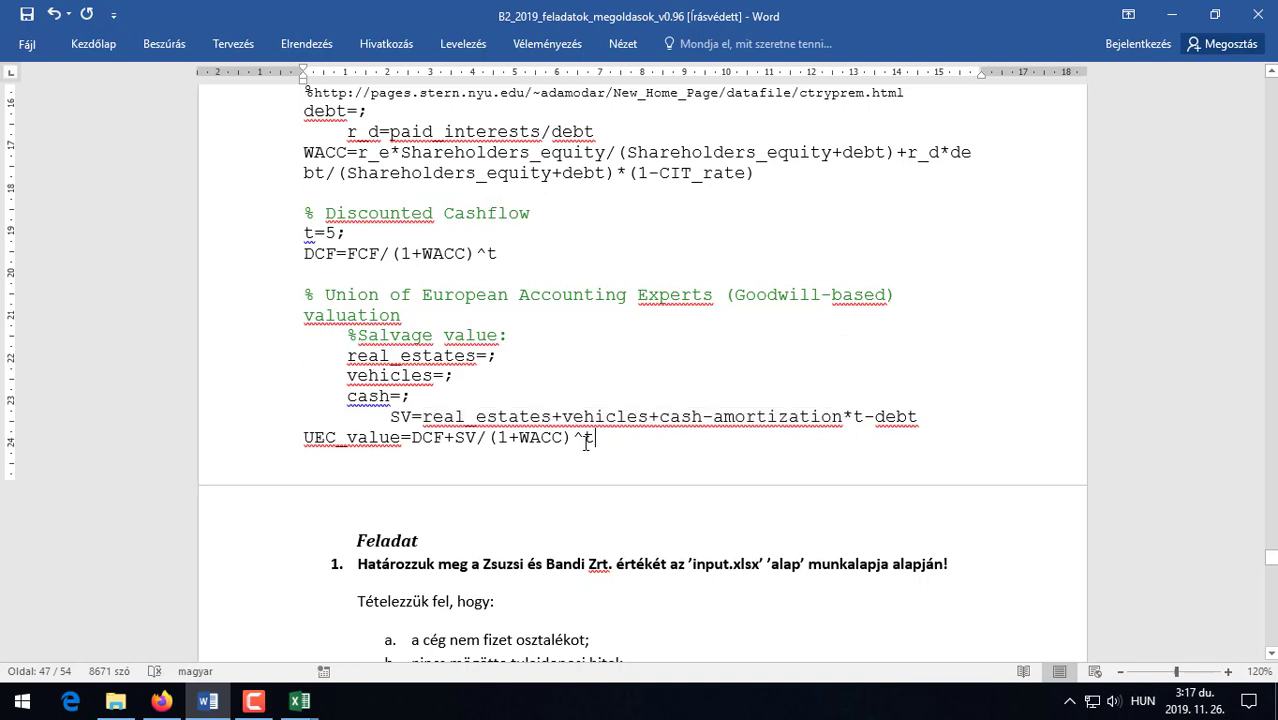
left_click_drag(391, 413, 412, 411)
left_click(302, 458)
scroll(296, 463, "up", 3)
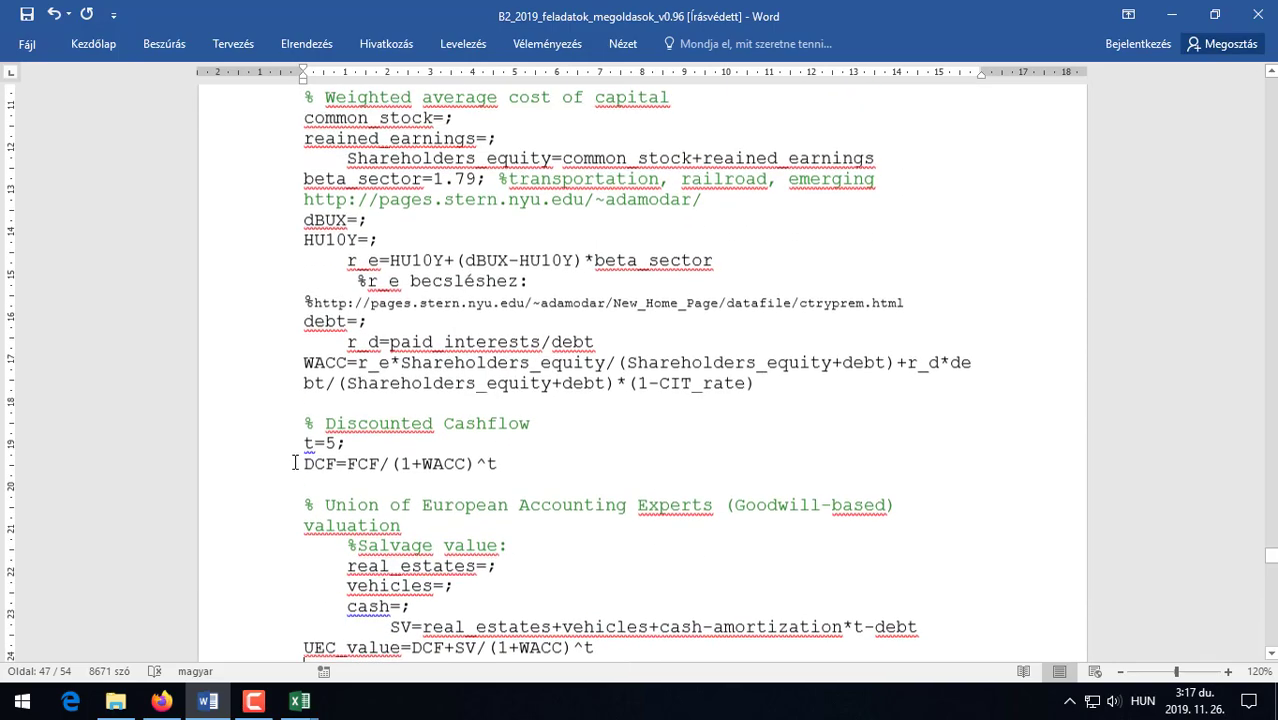
scroll(295, 463, "up", 6)
scroll(295, 463, "down", 4)
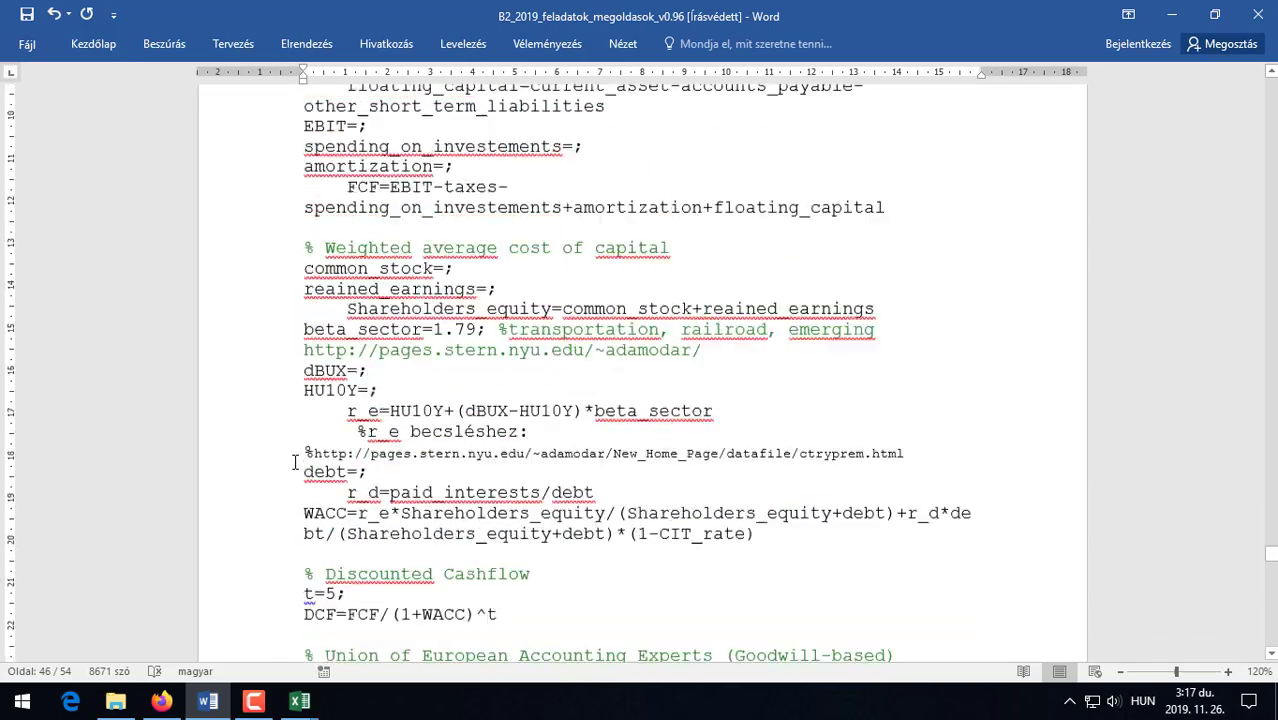
Read through valuation exercises 1 to 4 under the "Feladat" heading, including their assumptions, sub-questions and the polynomials of exercise 4.
scroll(295, 462, "down", 15)
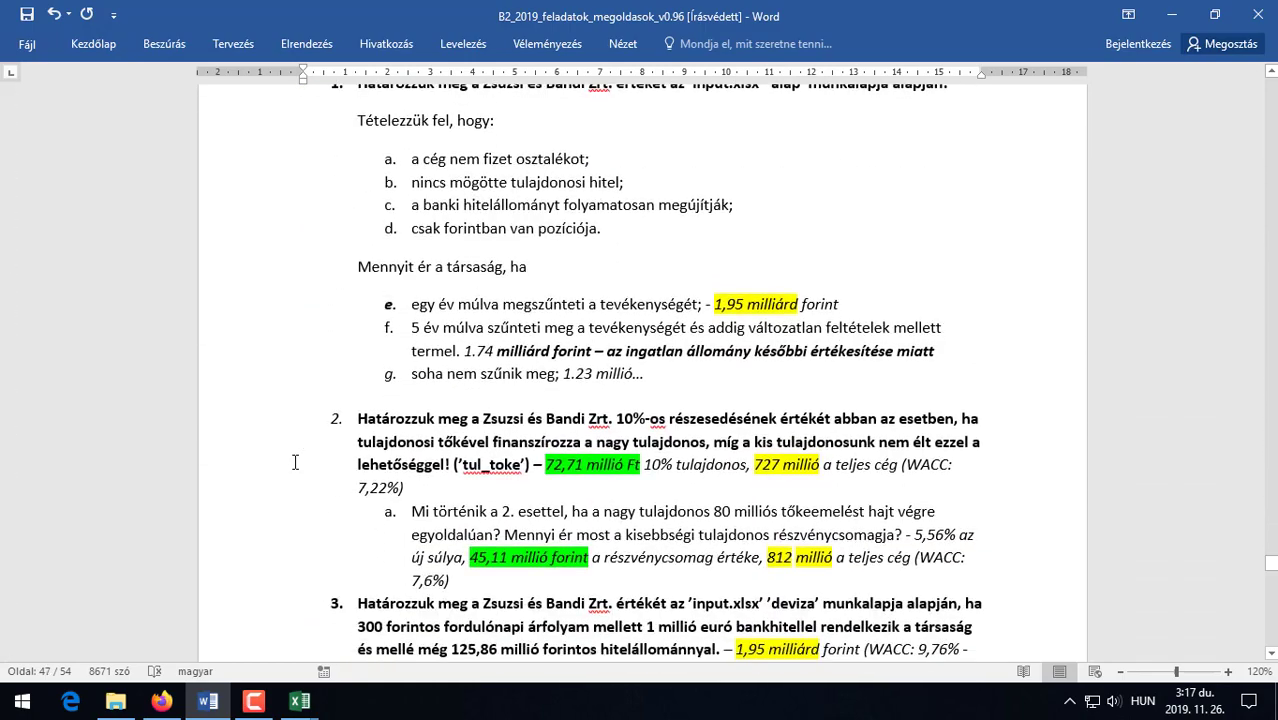
scroll(295, 462, "up", 15)
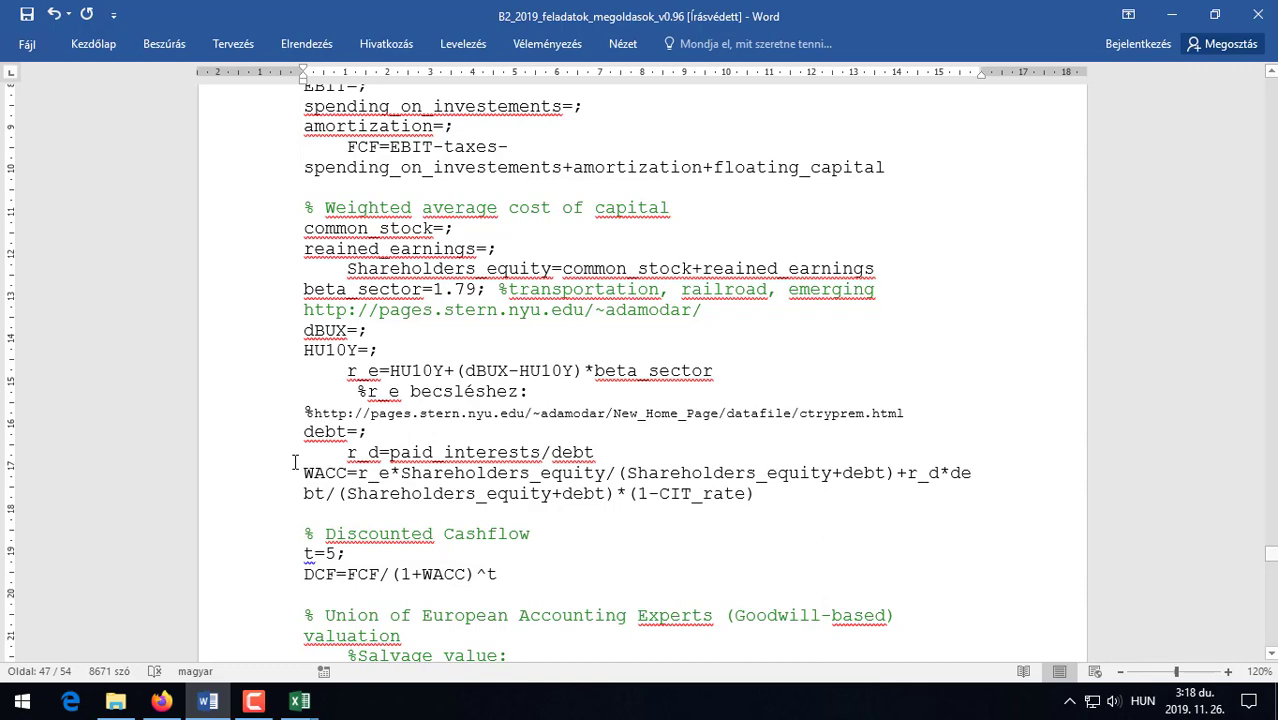
scroll(224, 538, "down", 10)
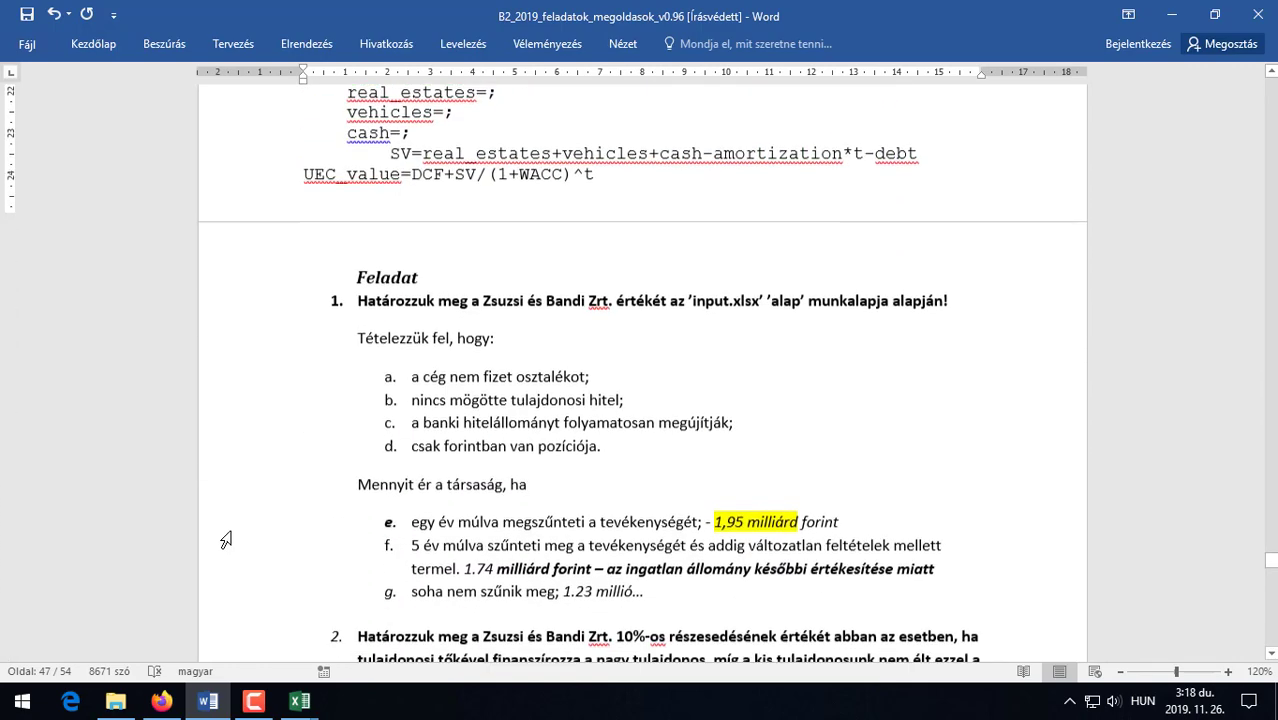
scroll(226, 540, "down", 3)
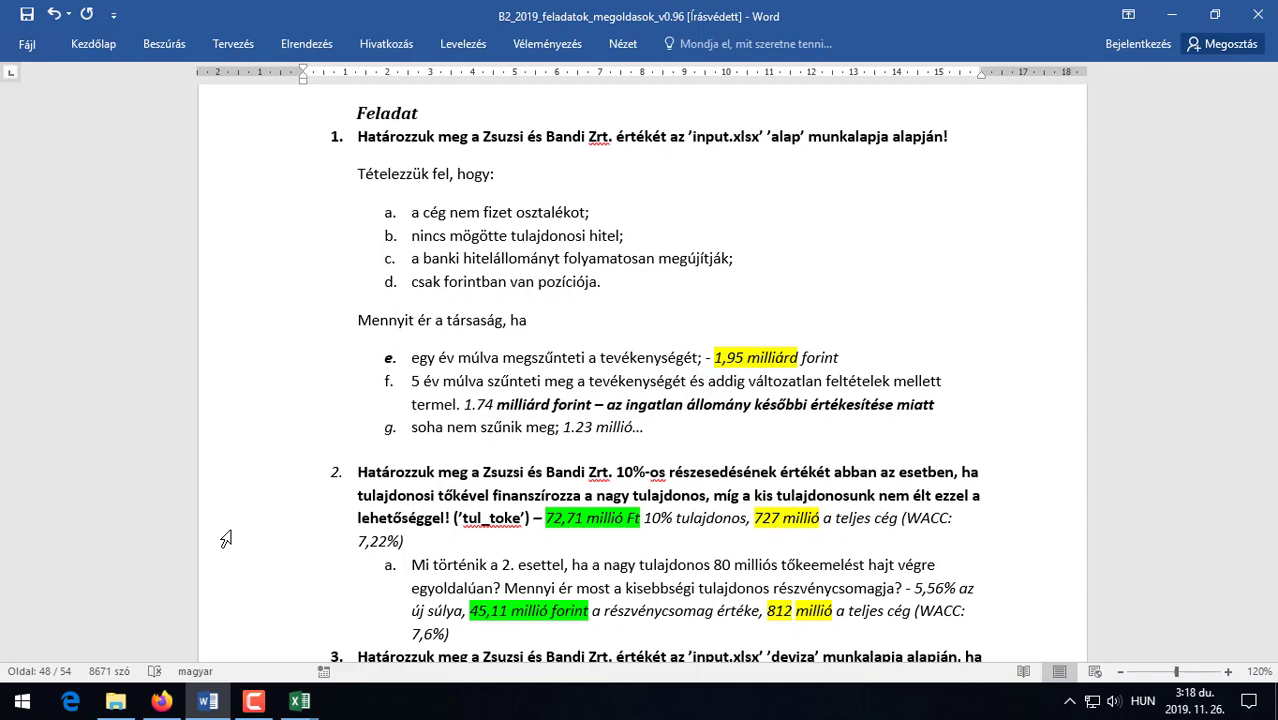
scroll(226, 540, "down", 5)
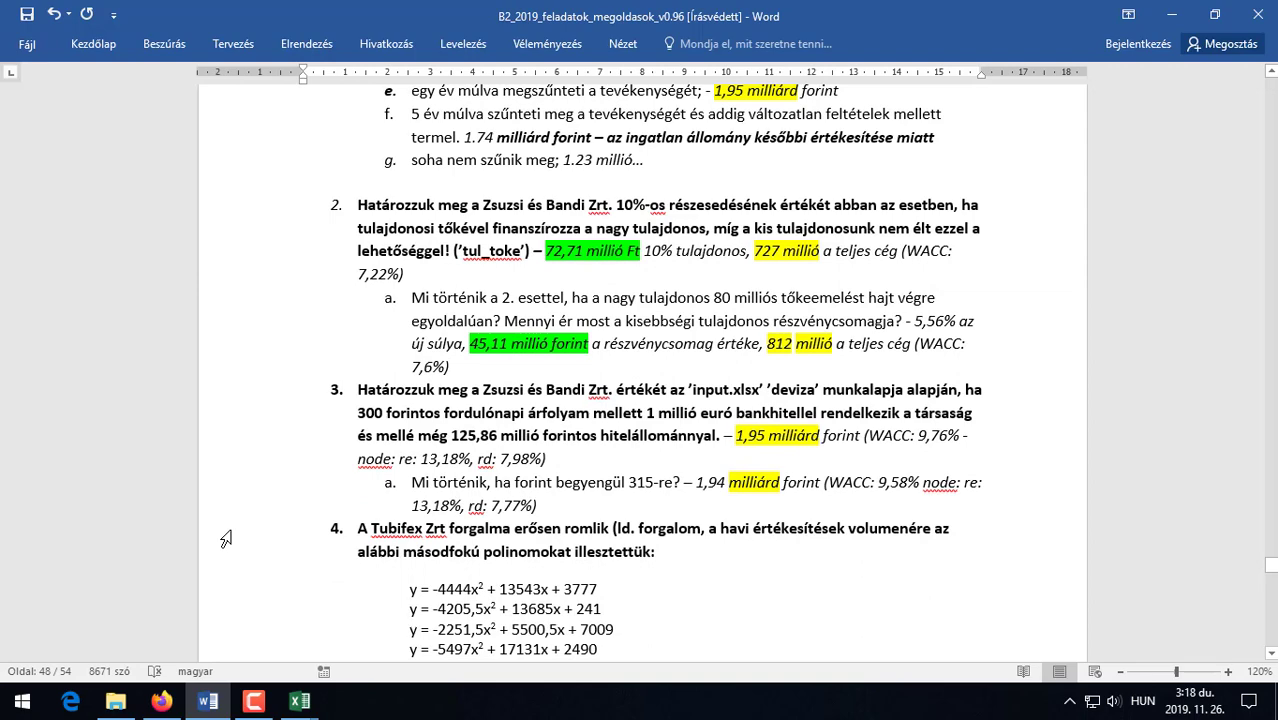
scroll(226, 540, "up", 7)
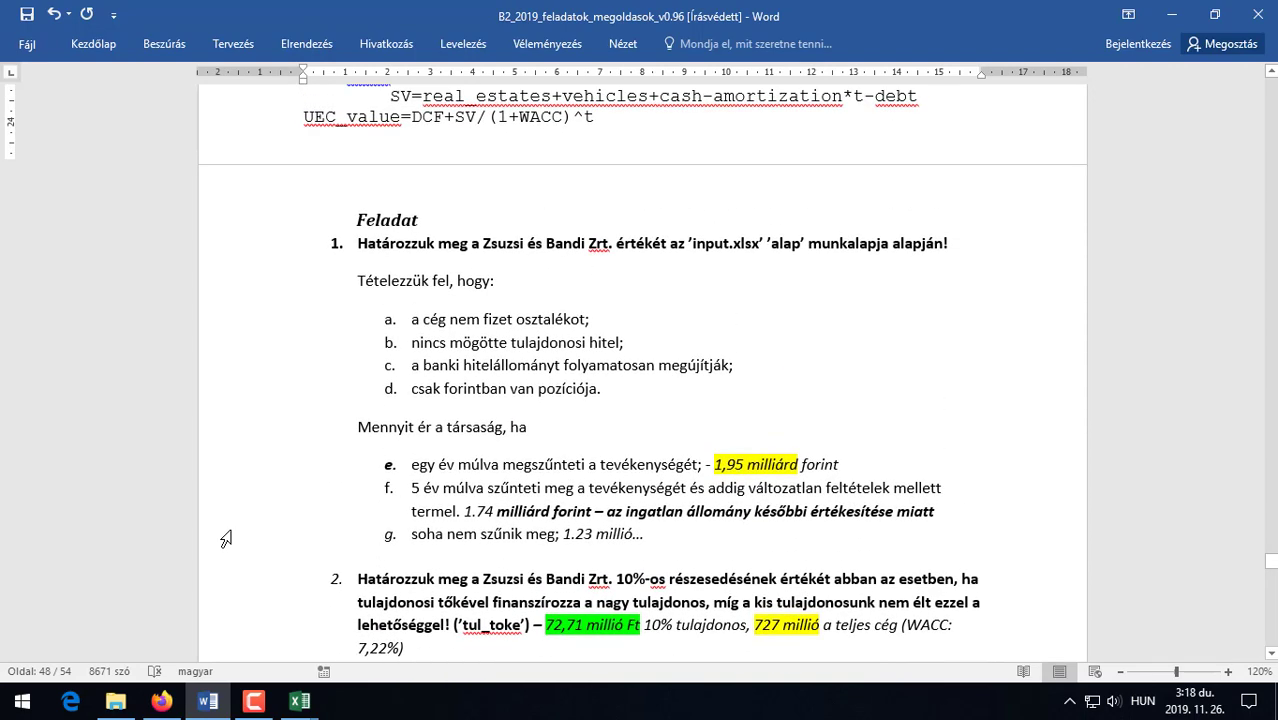
scroll(226, 540, "down", 1)
scroll(226, 540, "down", 1)
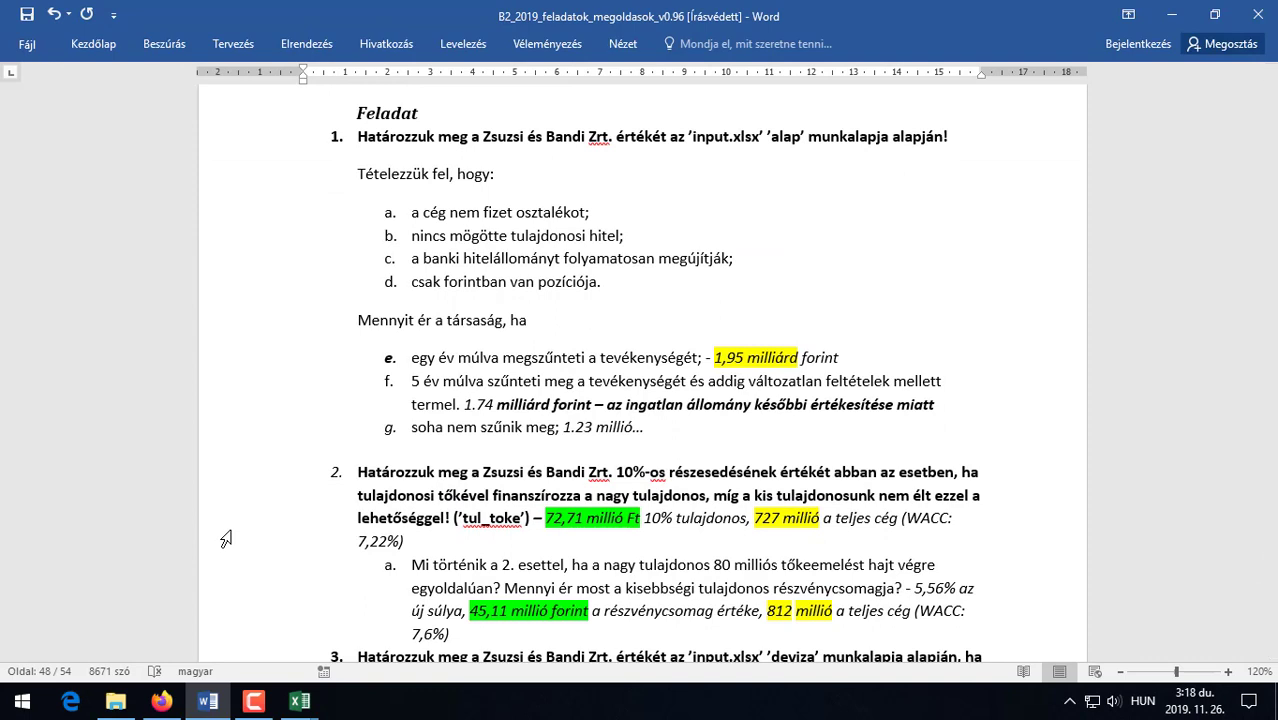
left_click(429, 174)
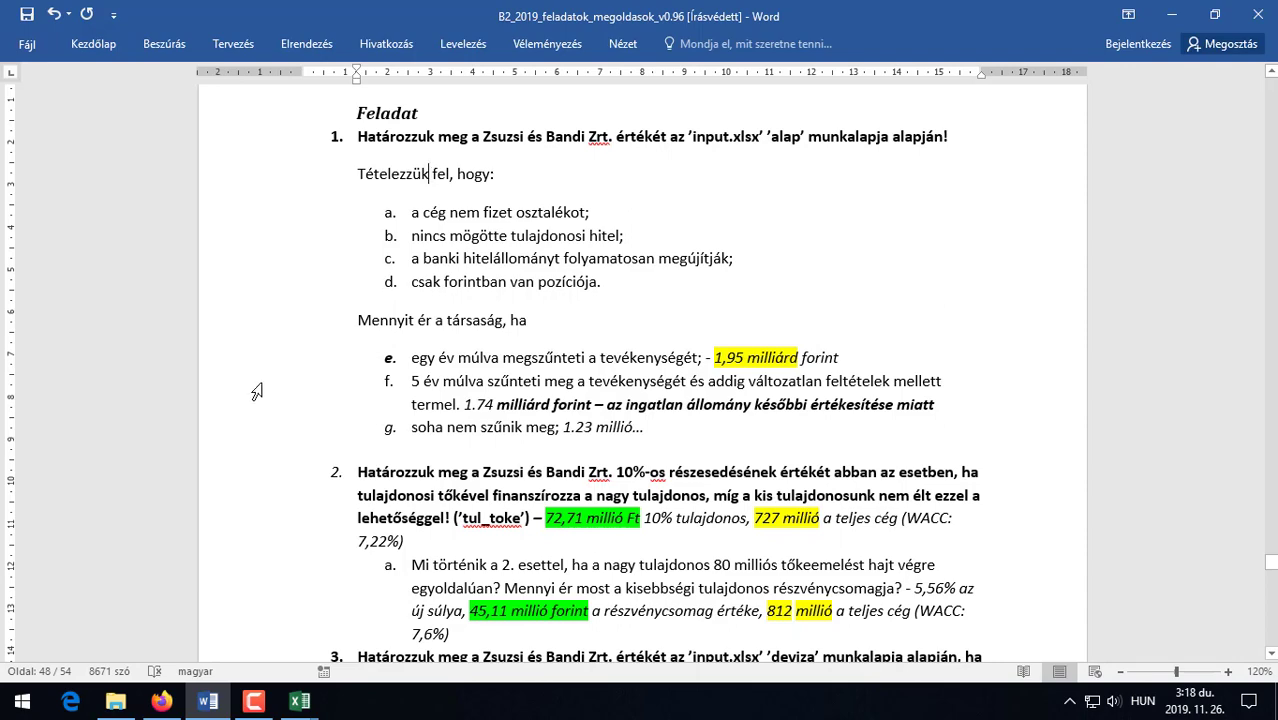
scroll(257, 391, "down", 2)
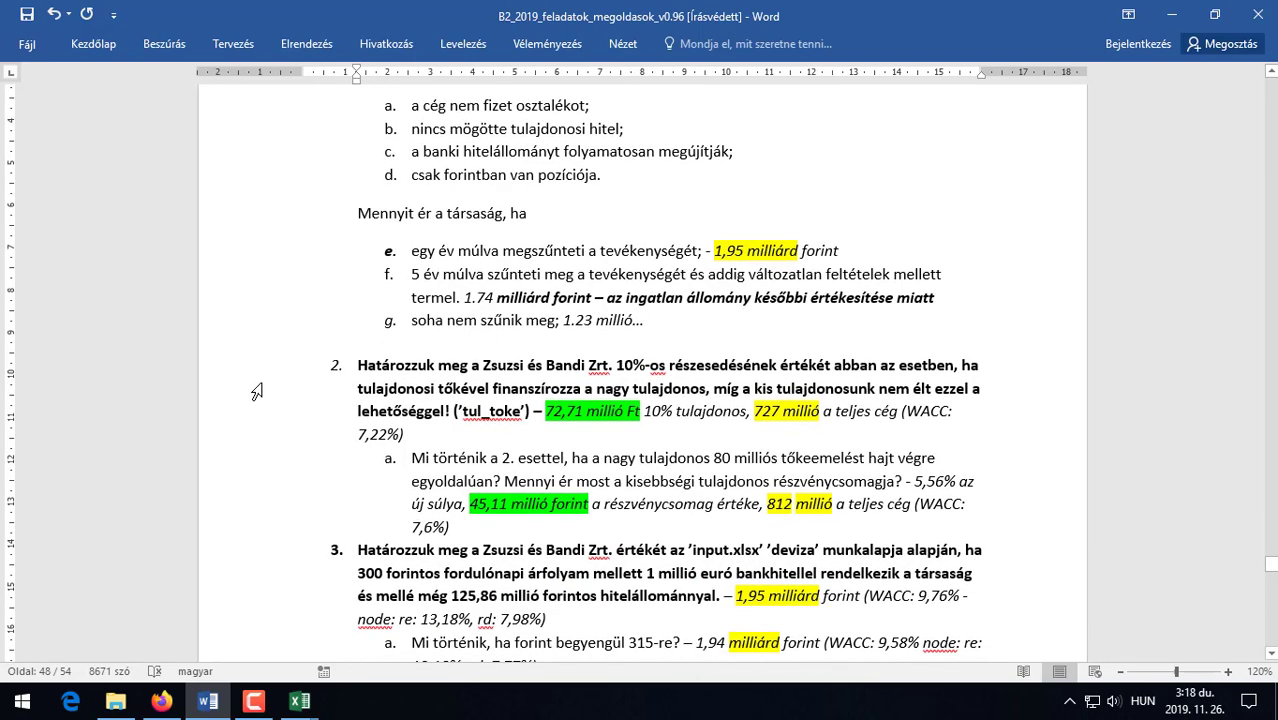
scroll(257, 391, "down", 4)
scroll(257, 391, "down", 9)
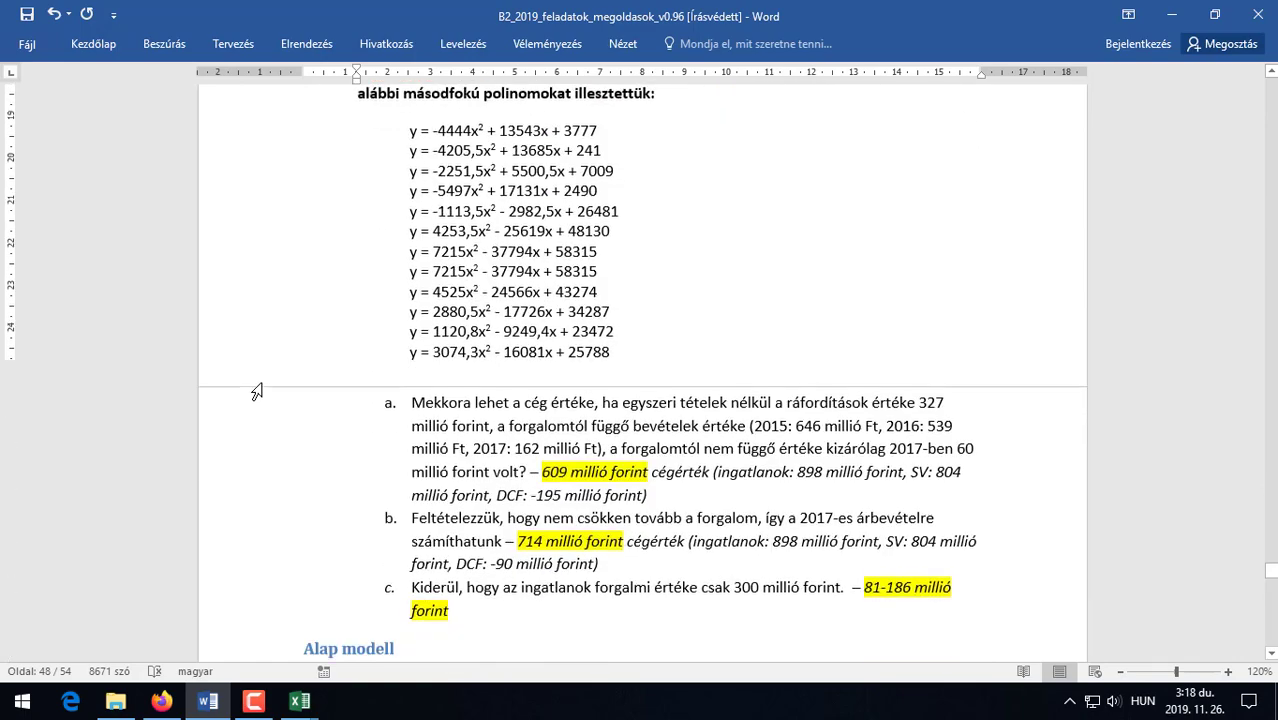
scroll(257, 391, "up", 4)
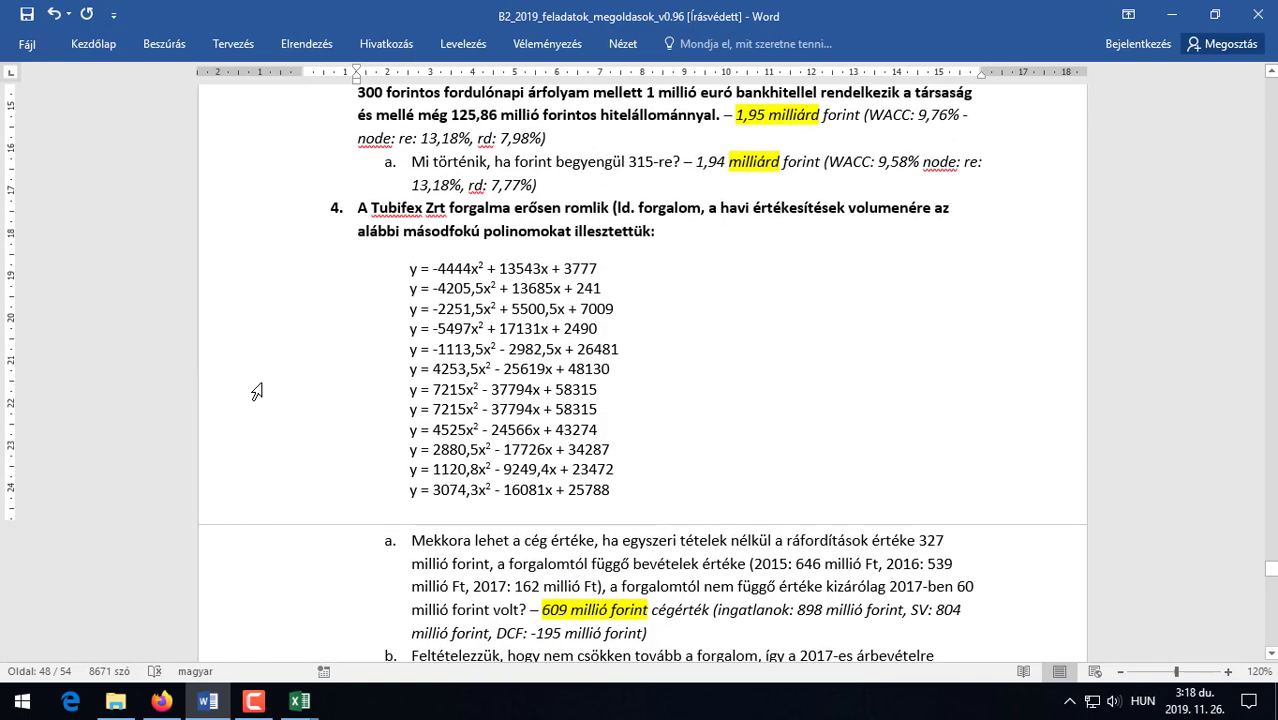
scroll(257, 391, "down", 1)
scroll(257, 391, "up", 4)
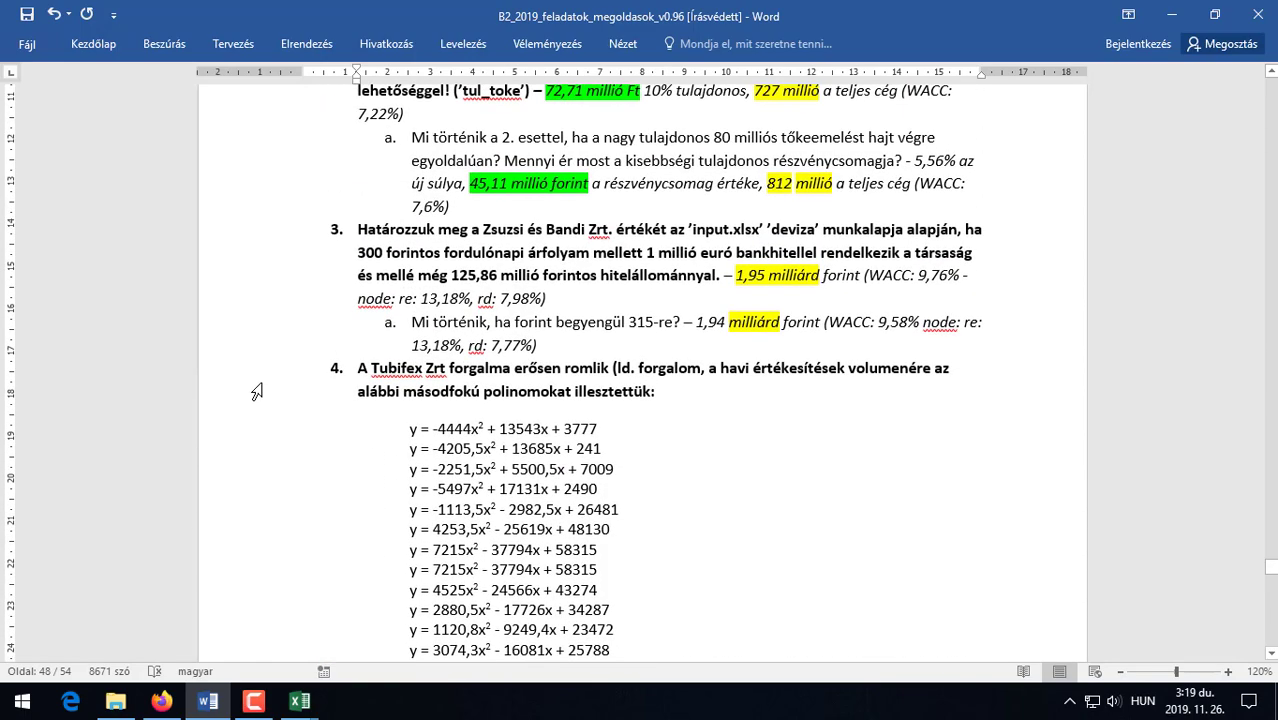
Go to the "Alap modell" code section that reads the 'alap' sheet of input.xlsx.
scroll(257, 391, "down", 18)
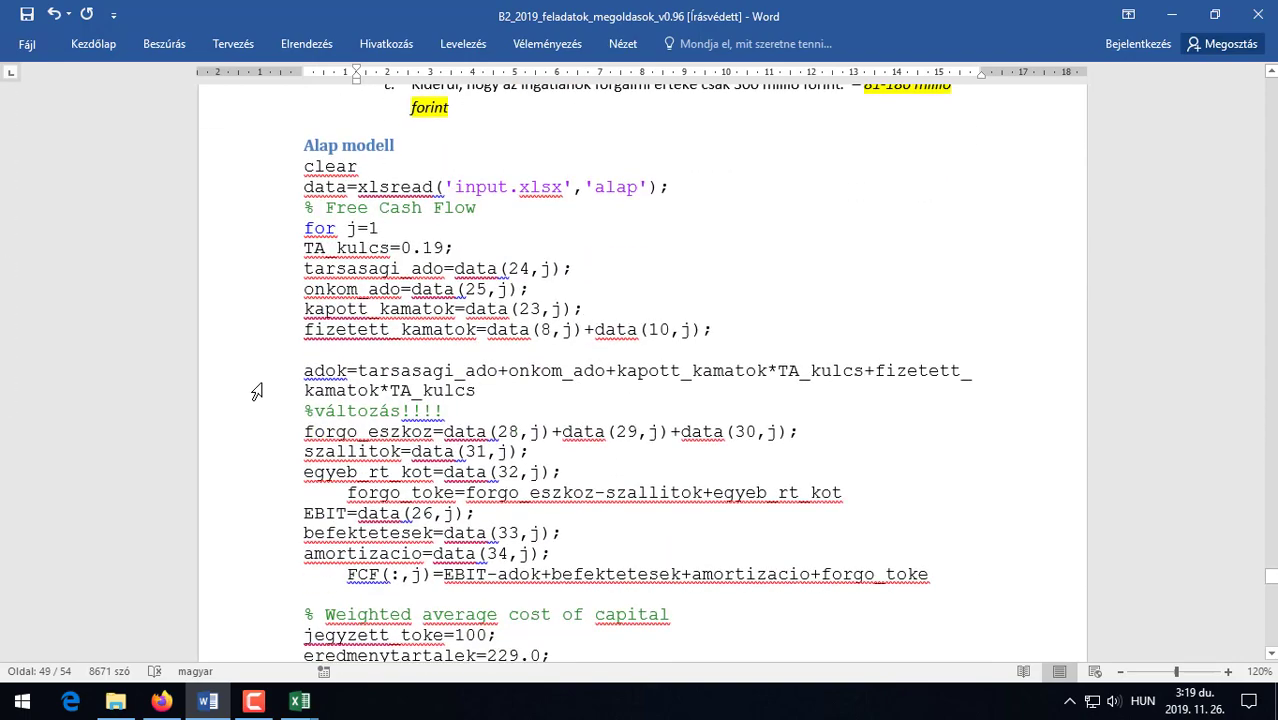
scroll(257, 391, "up", 6)
scroll(257, 391, "down", 5)
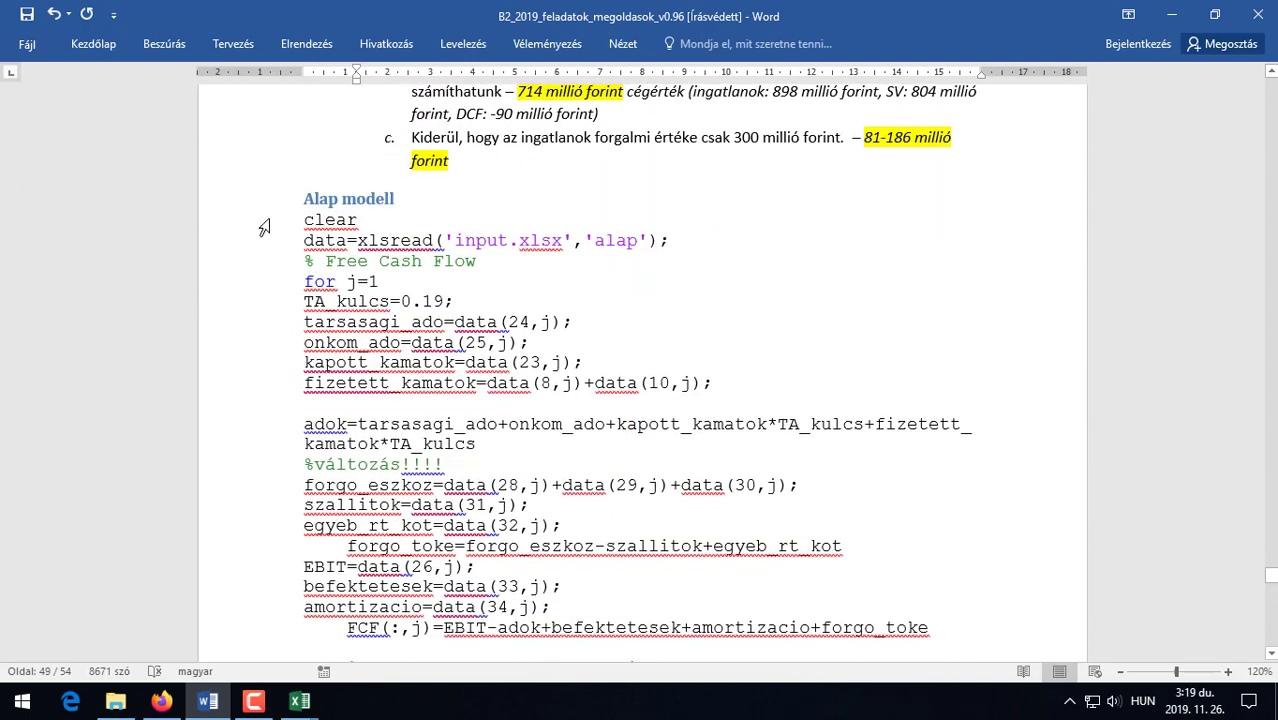
Examine the "Alap modell" Free Cash Flow code, including the data row references that make up forgo_eszkoz.
left_click_drag(263, 228, 263, 516)
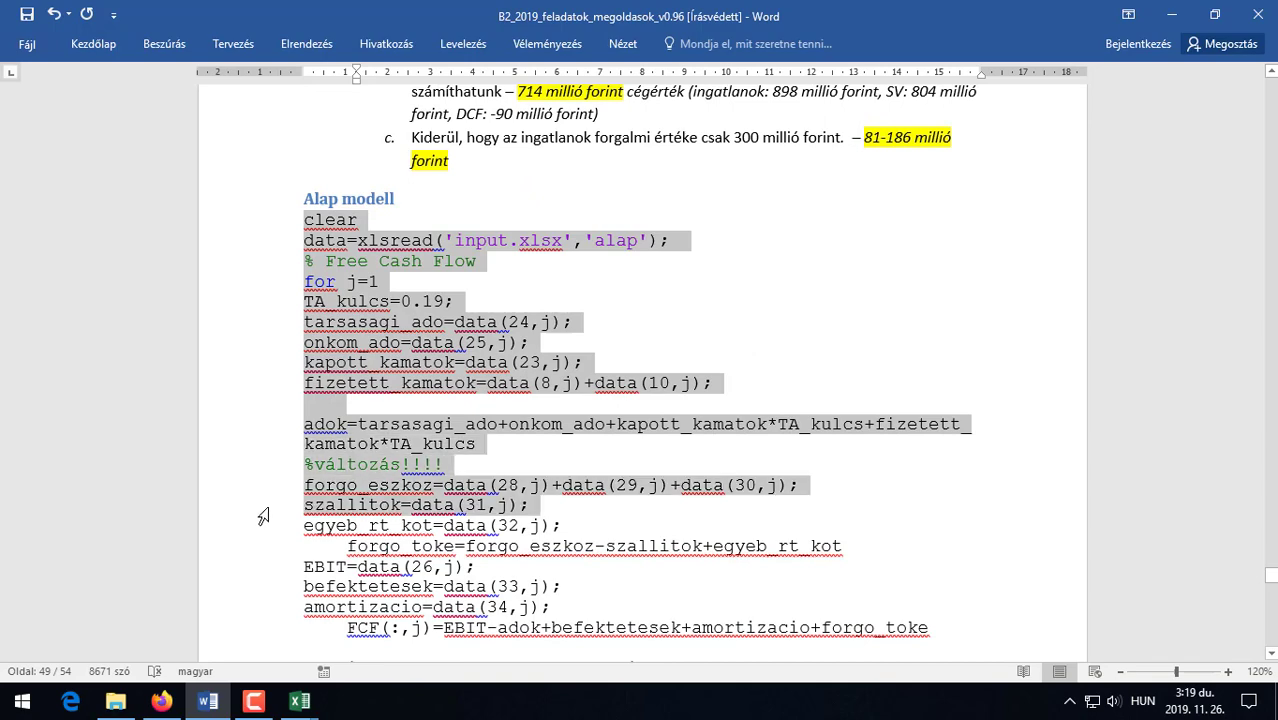
left_click(324, 526)
scroll(245, 511, "down", 5)
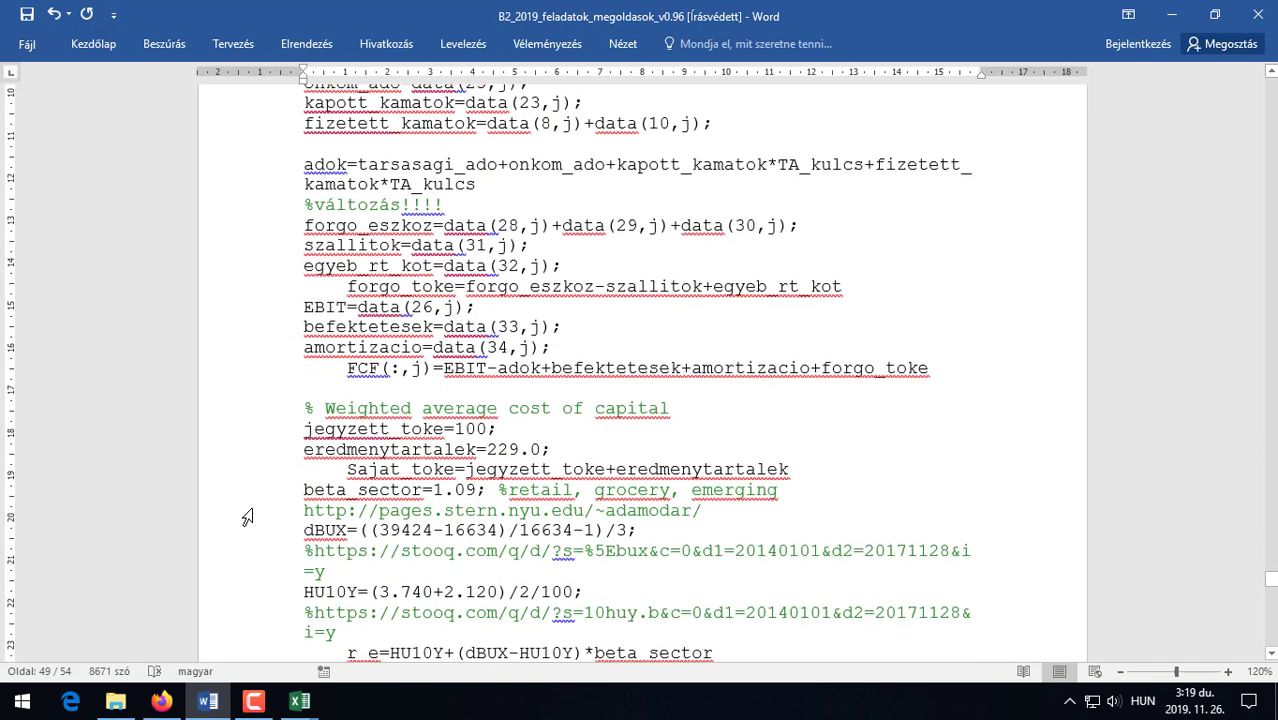
scroll(247, 510, "down", 1)
scroll(249, 508, "up", 4)
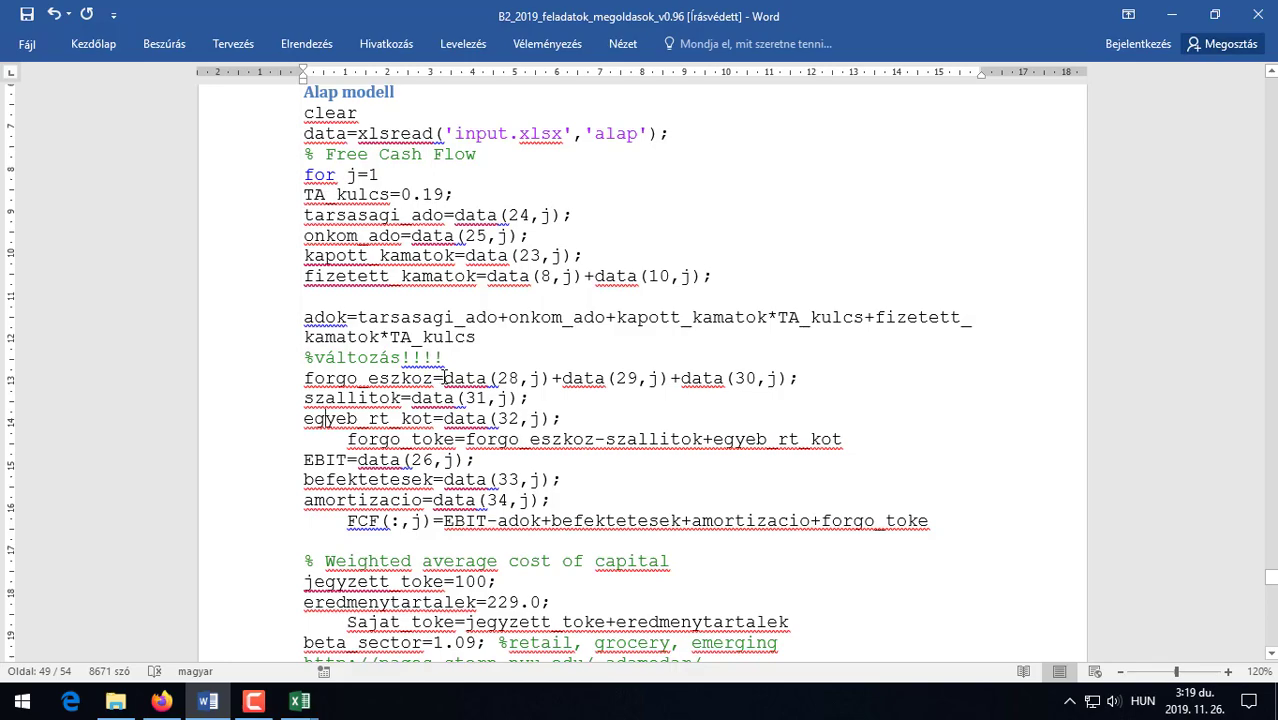
left_click_drag(443, 378, 738, 378)
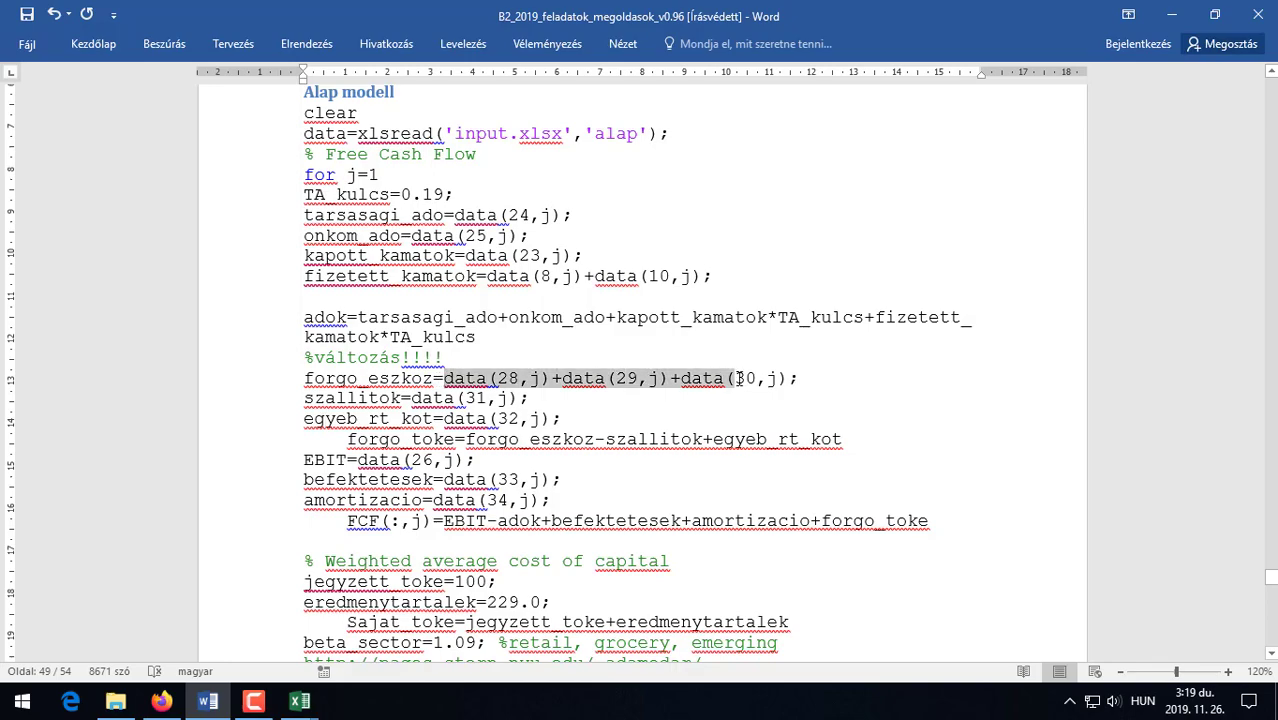
Switch to the input workbook in Excel and show its alap sheet.
left_click(299, 701)
mouse_move(355, 643)
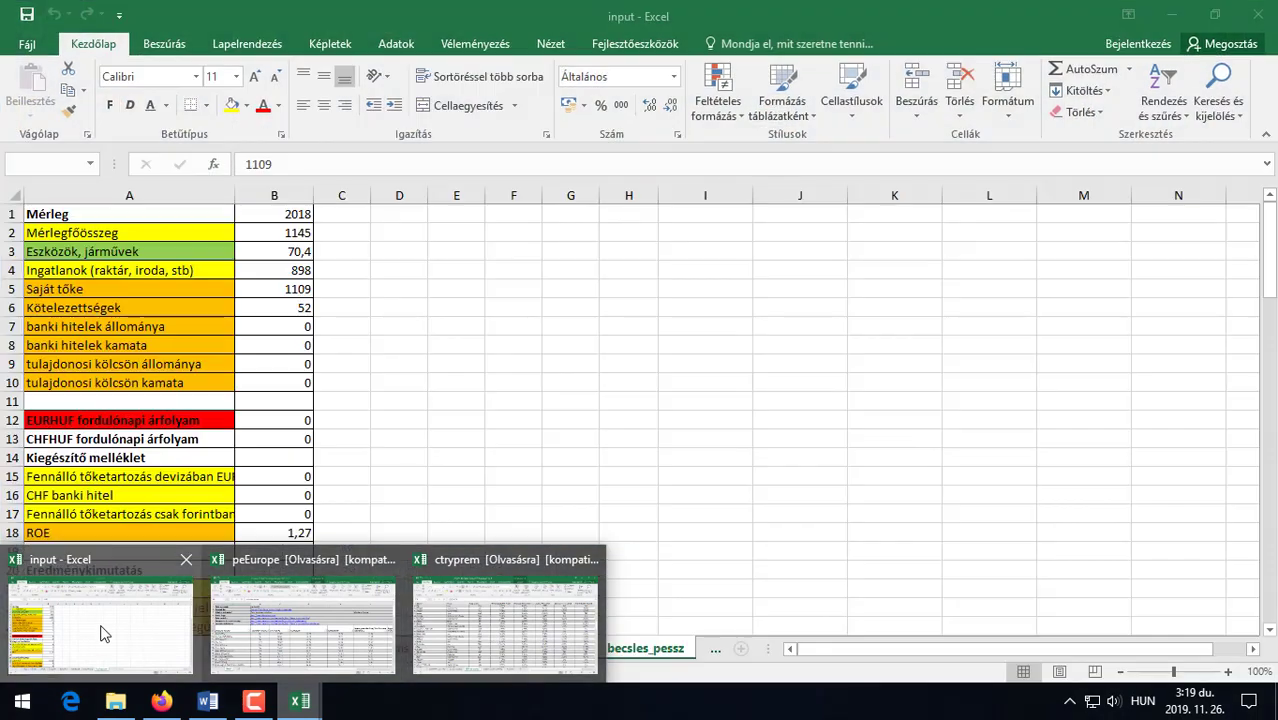
left_click(104, 632)
left_click(336, 346)
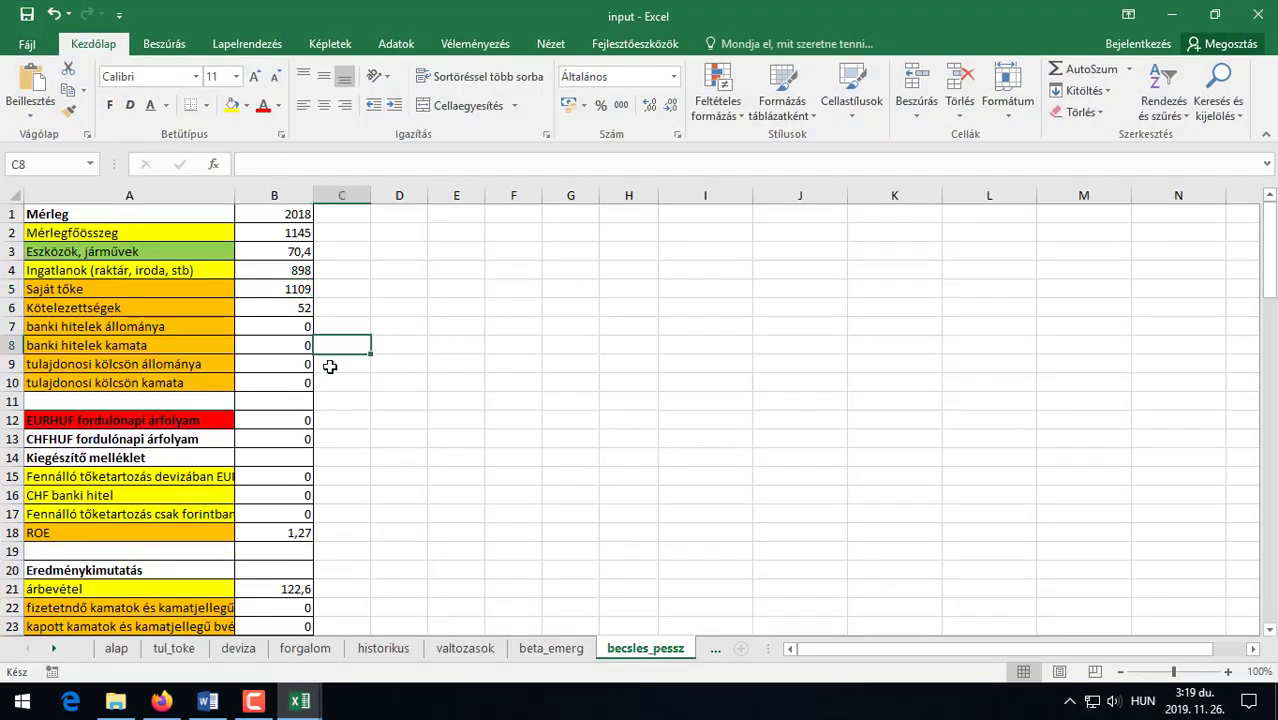
left_click(203, 234)
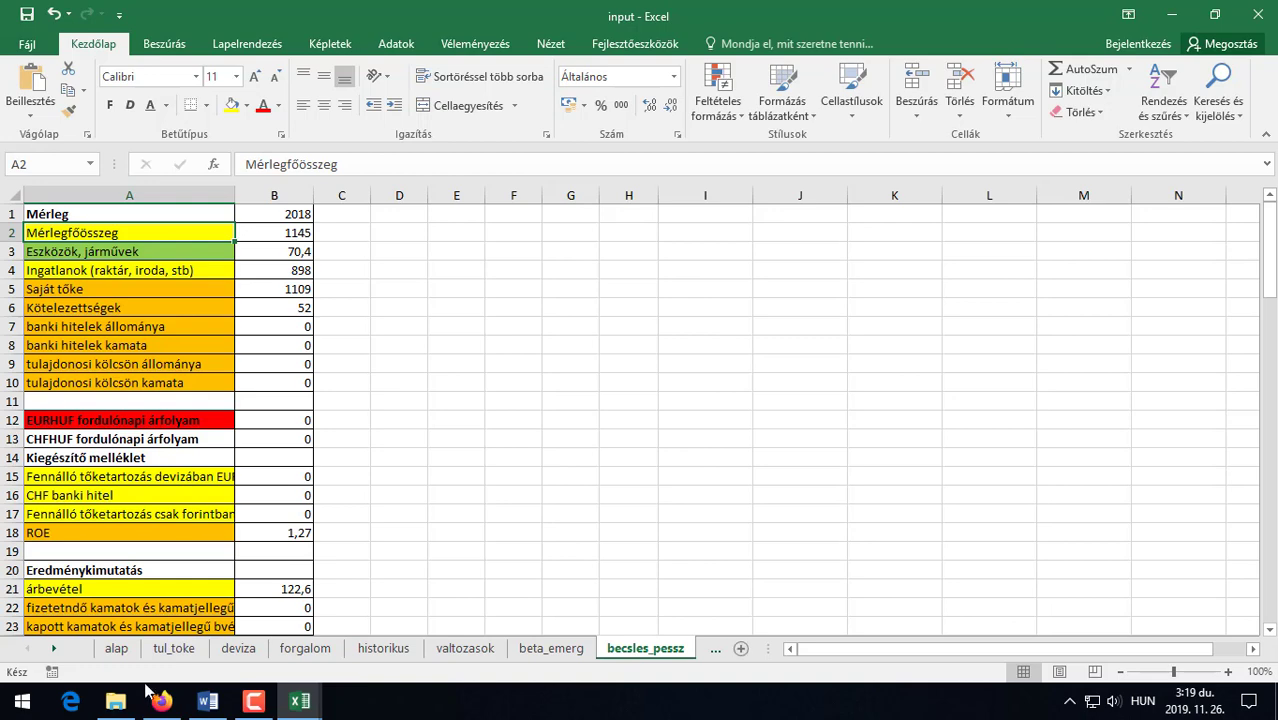
left_click(116, 649)
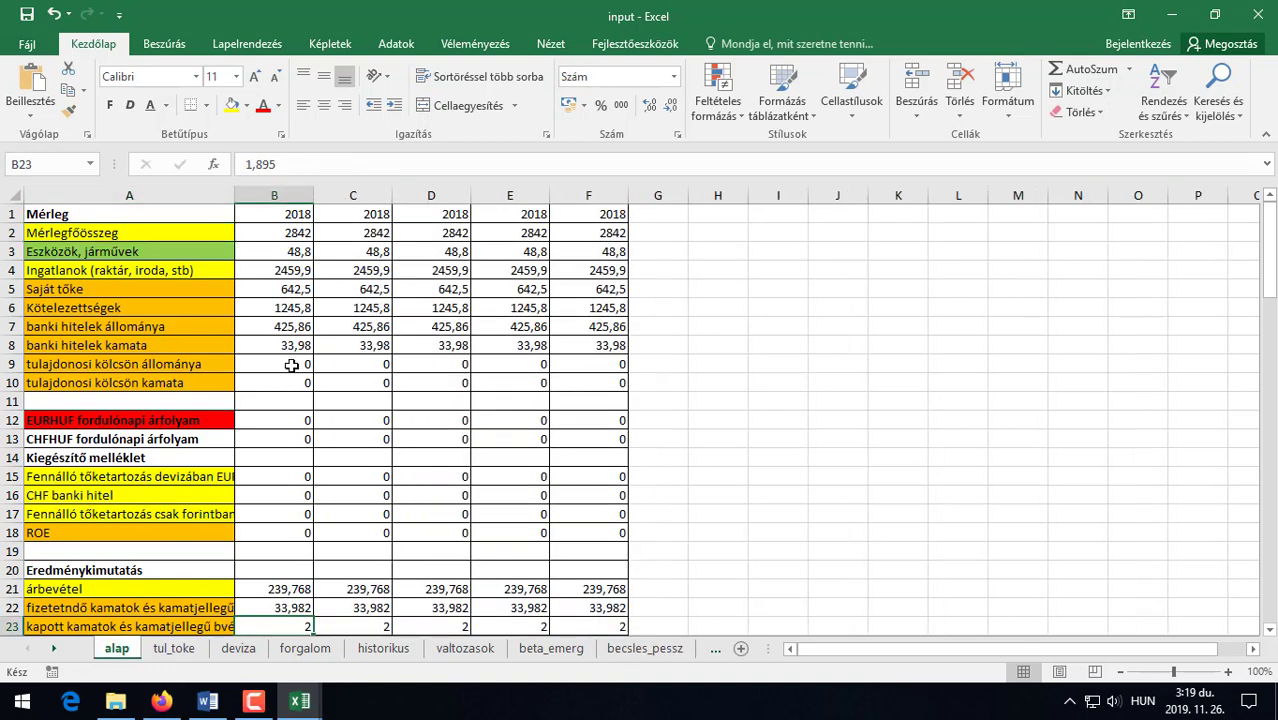
Review the Mérleg, Kiegészítő melléklet and Eredménykimutatás sections of the alap sheet.
left_click(148, 231)
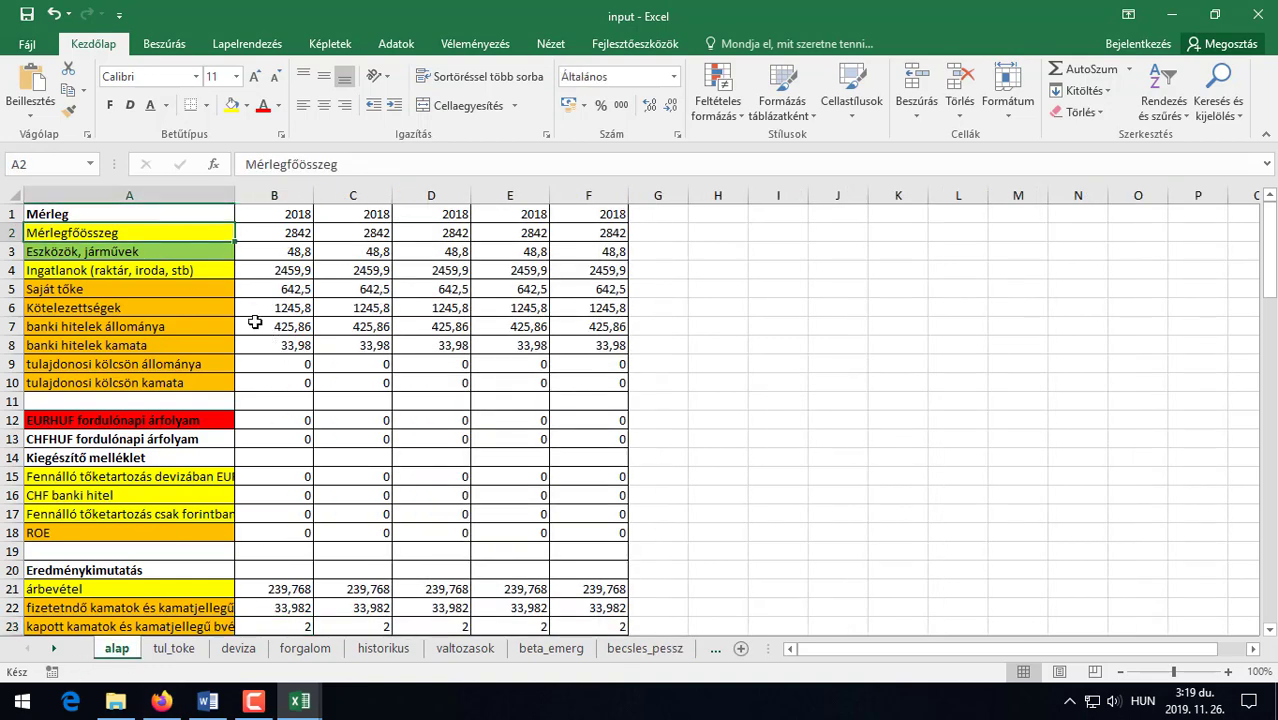
left_click(145, 251)
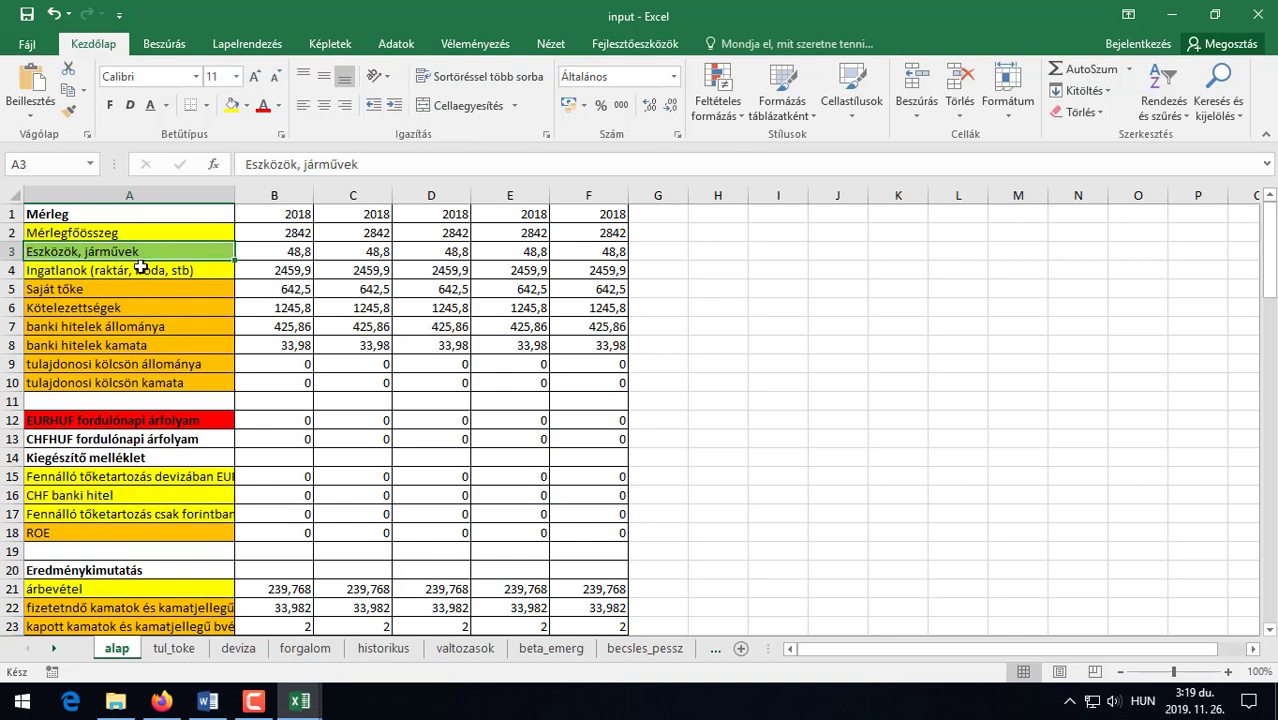
left_click(74, 214)
left_click(118, 438)
left_click(117, 457)
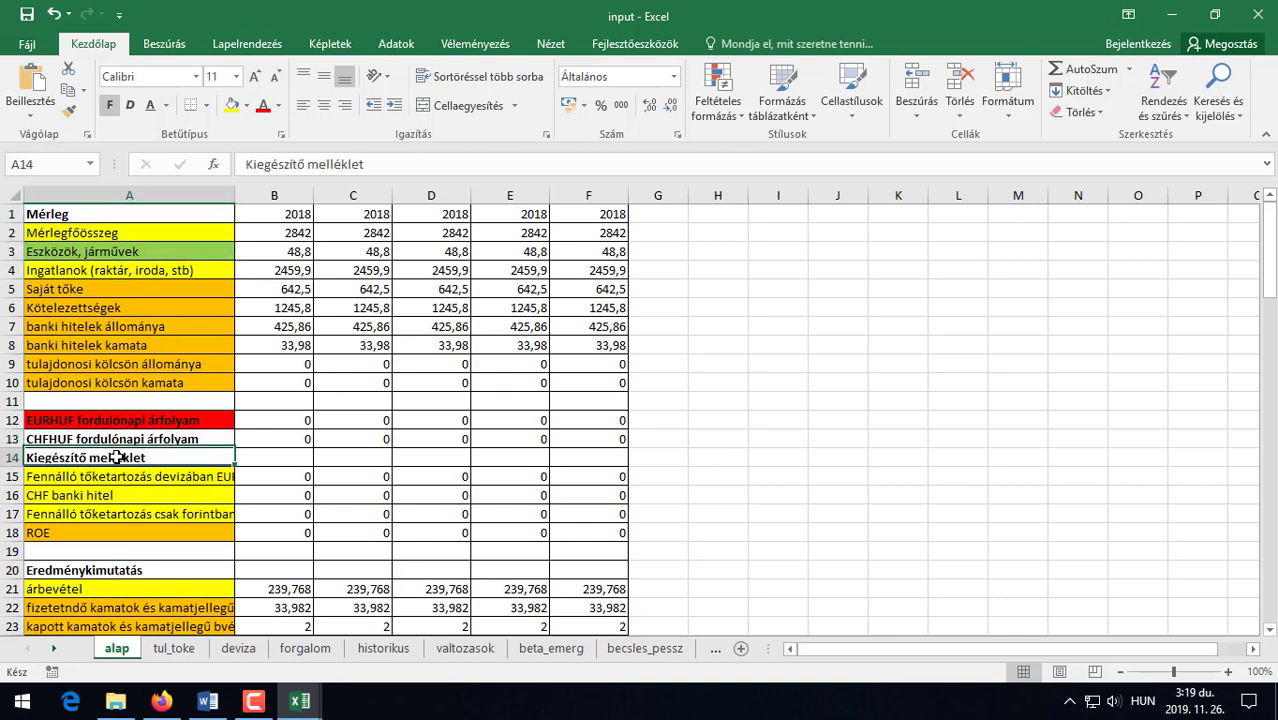
scroll(130, 518, "down", 2)
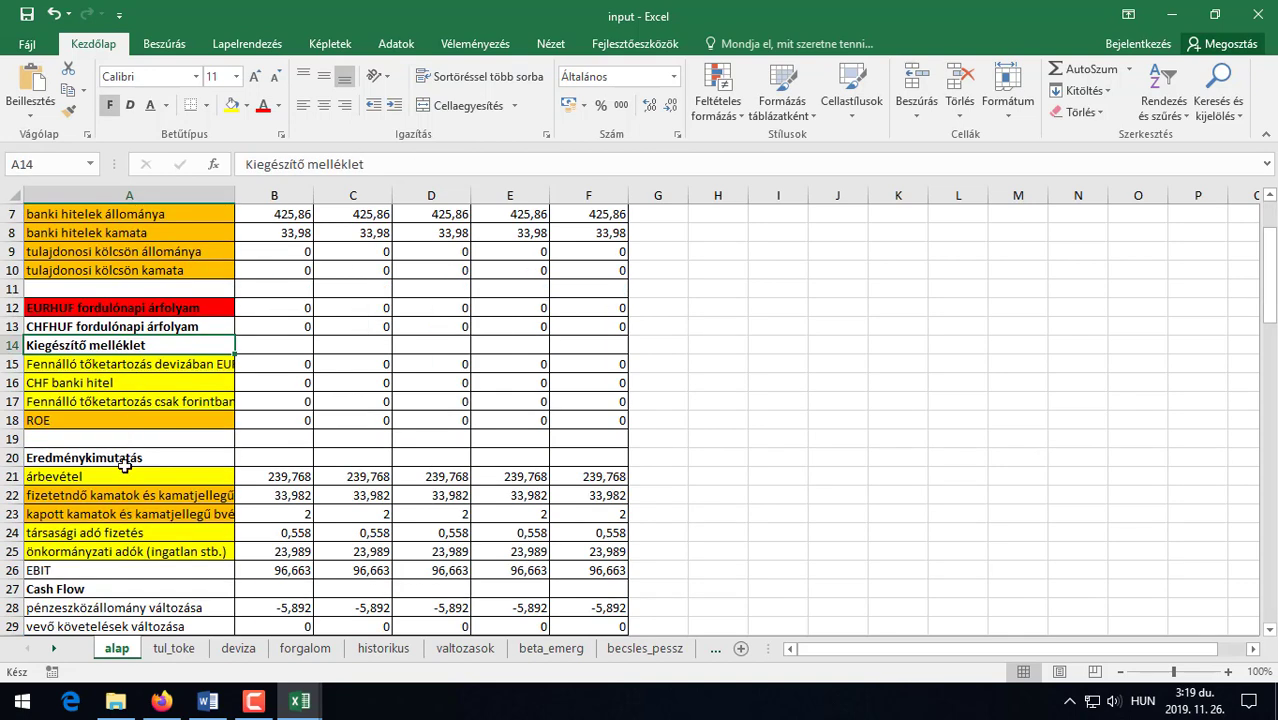
left_click(124, 462)
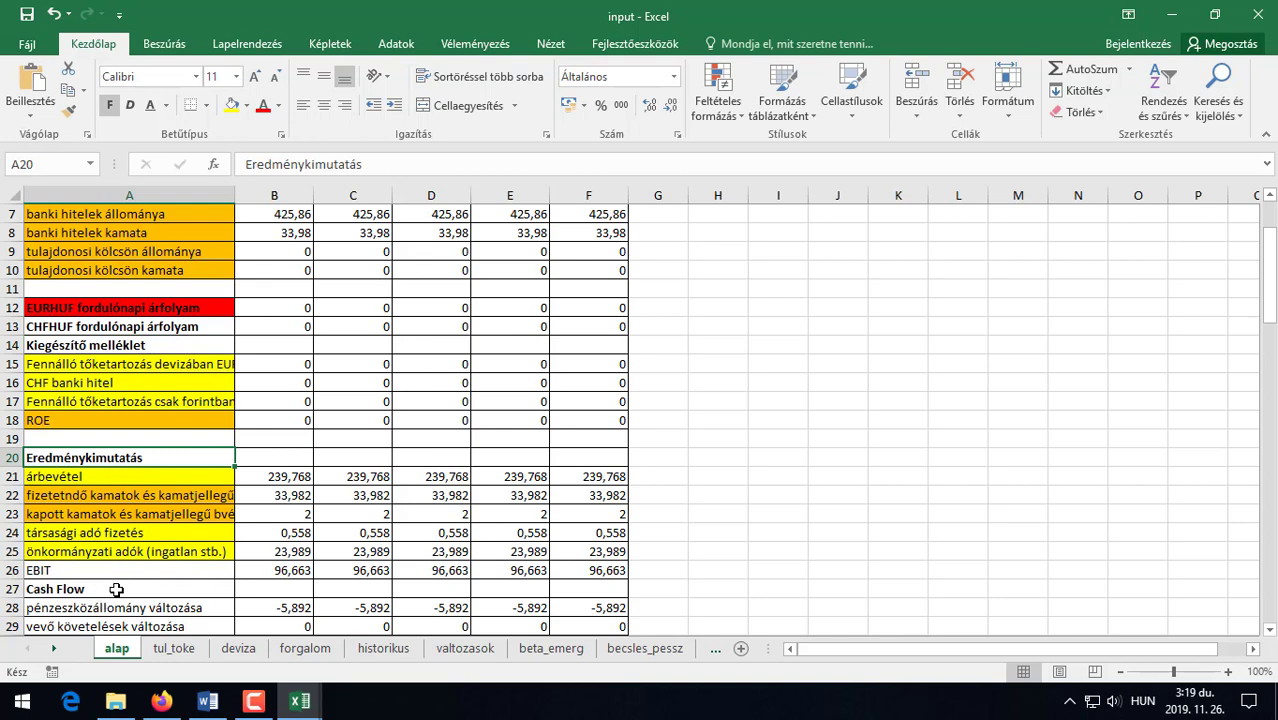
Review the Cash Flow and Tulajdonosi kölcsön állománya rows of the alap sheet, and open the tul_toke sheet for comparison.
left_click(116, 589)
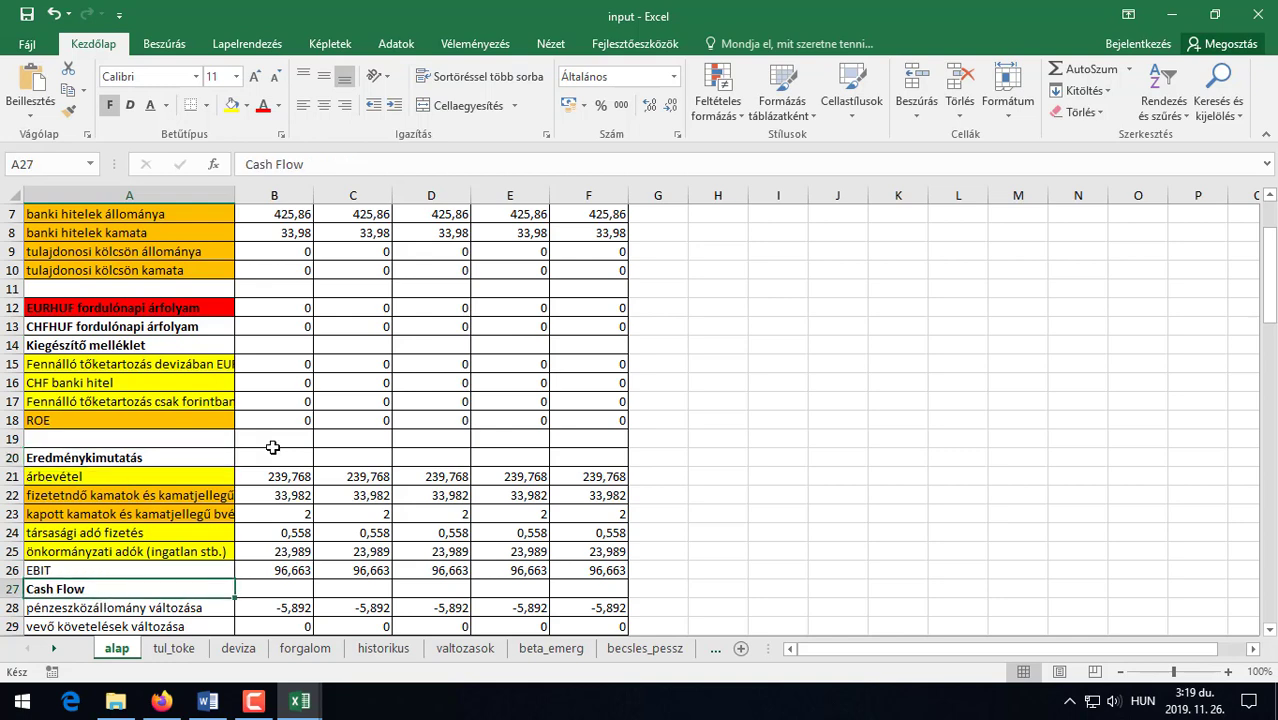
scroll(273, 447, "down", 5)
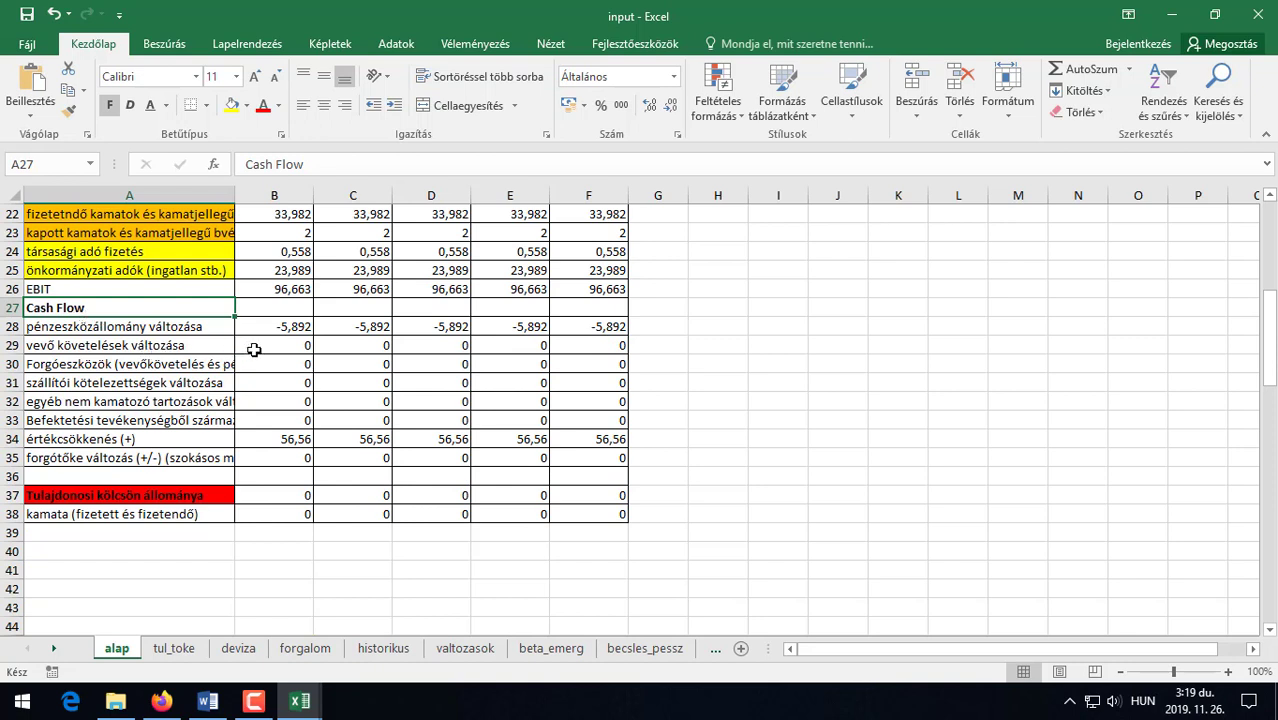
left_click(156, 495)
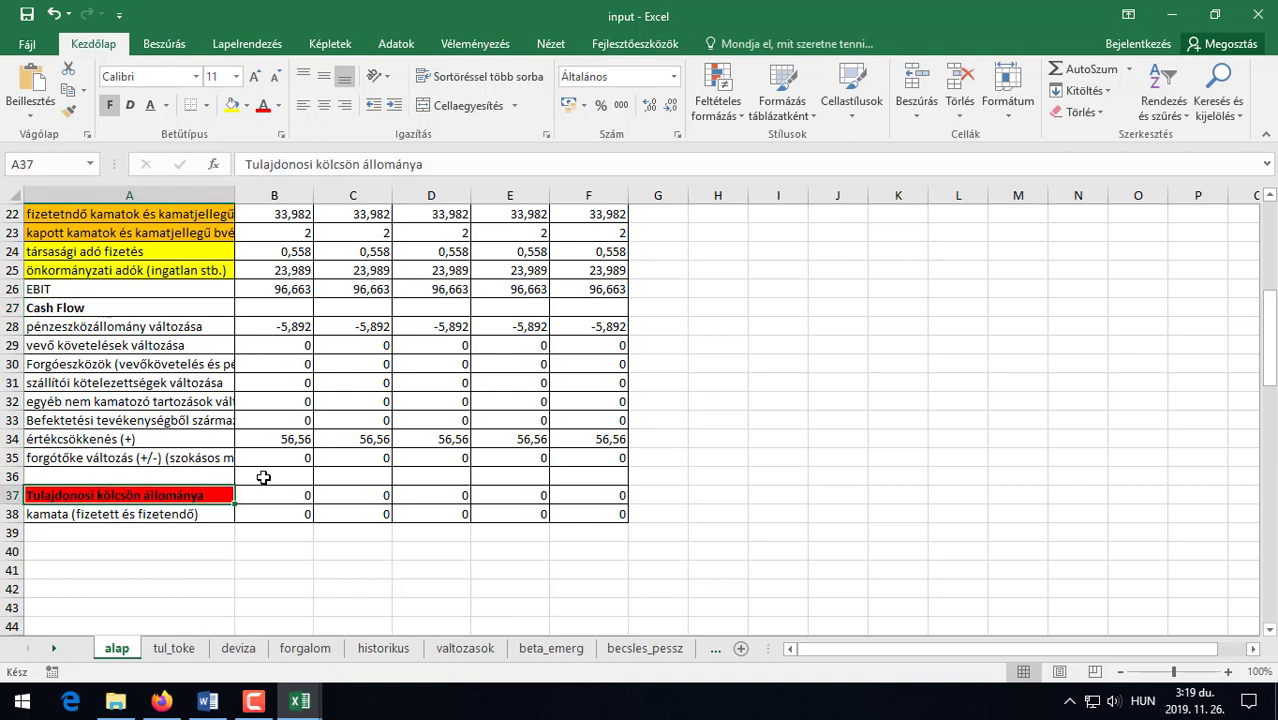
scroll(263, 477, "up", 5)
scroll(263, 477, "up", 2)
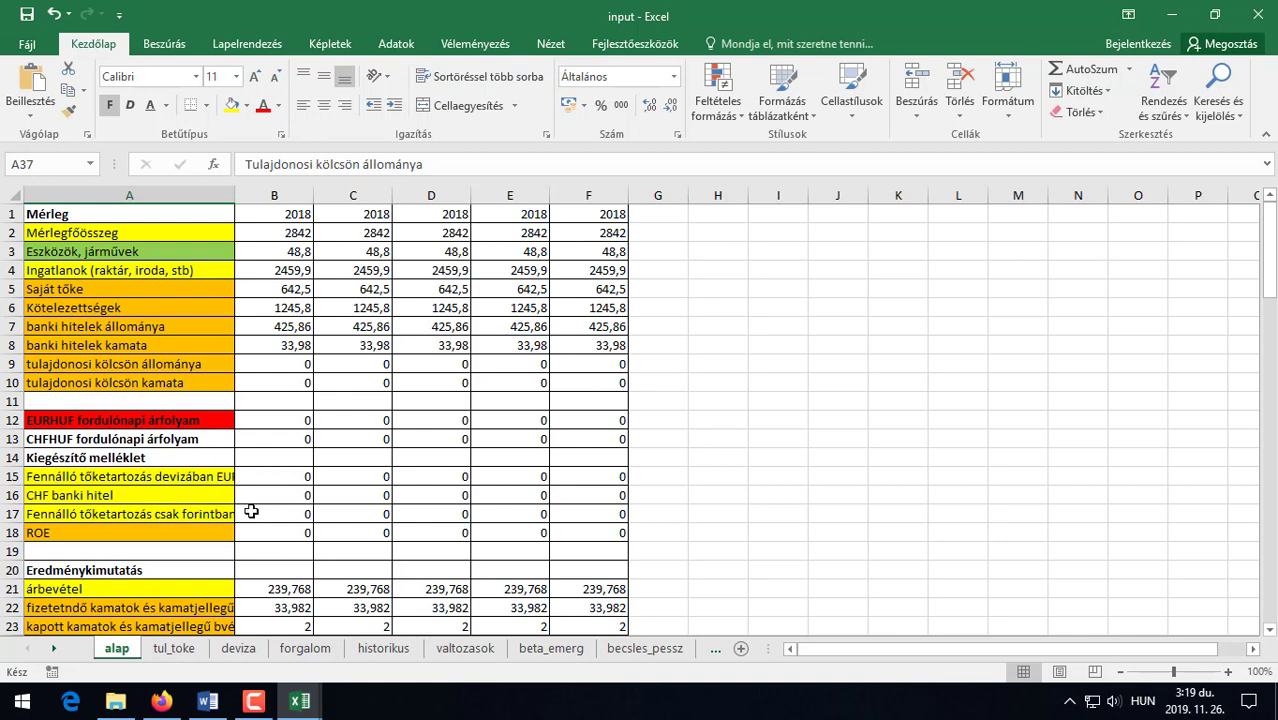
left_click(174, 650)
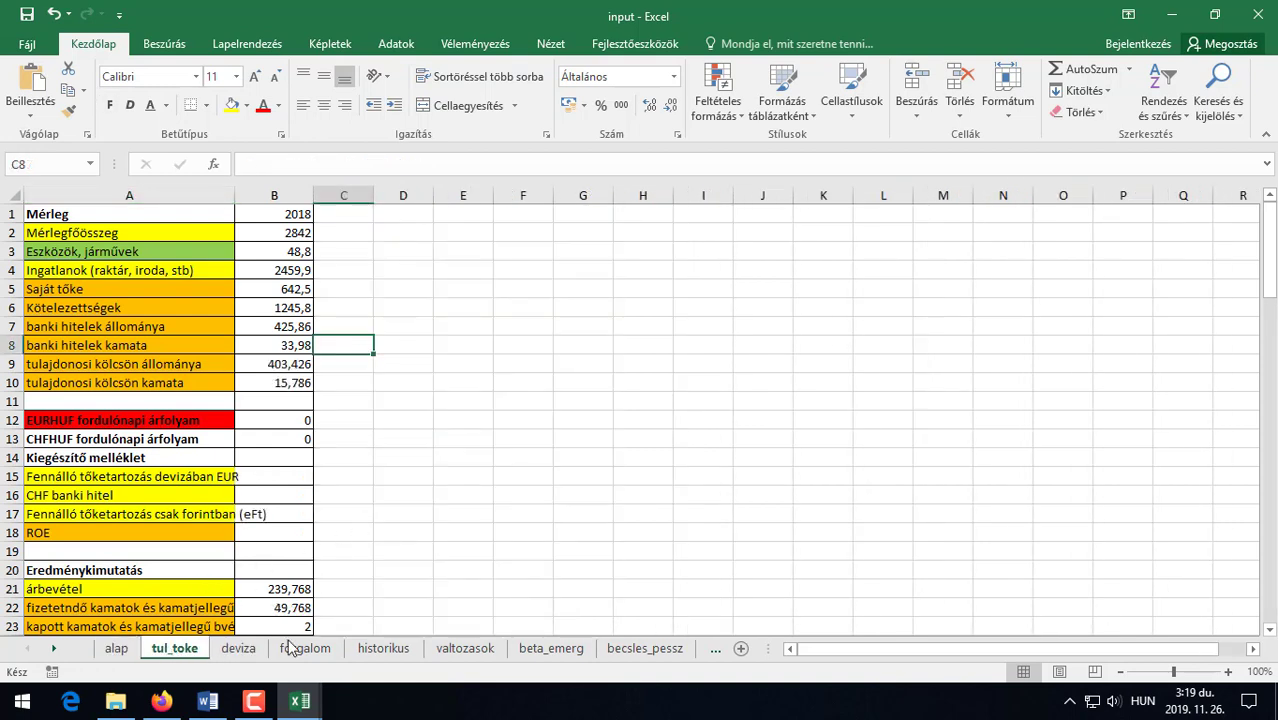
Return to the Word document and examine the forgo_eszkoz expression and the j=1 loop range in the "Alap modell" code.
left_click(207, 701)
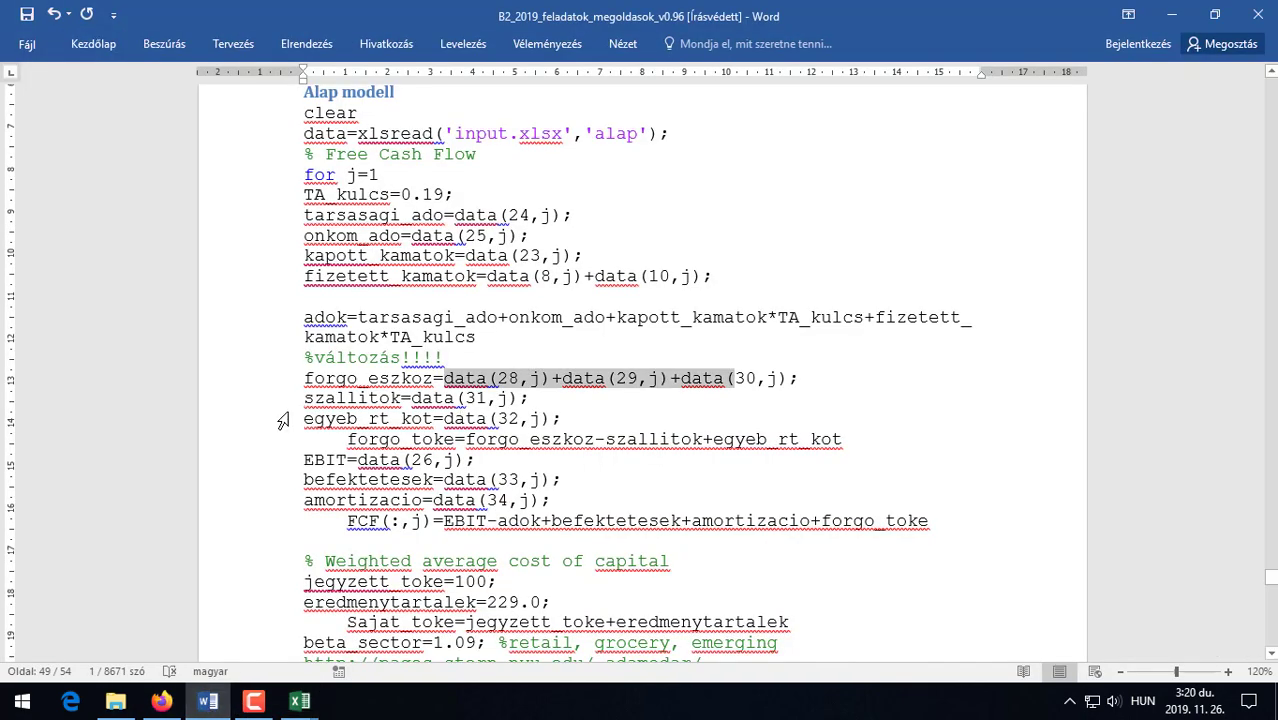
left_click(456, 397)
left_click_drag(444, 378, 793, 372)
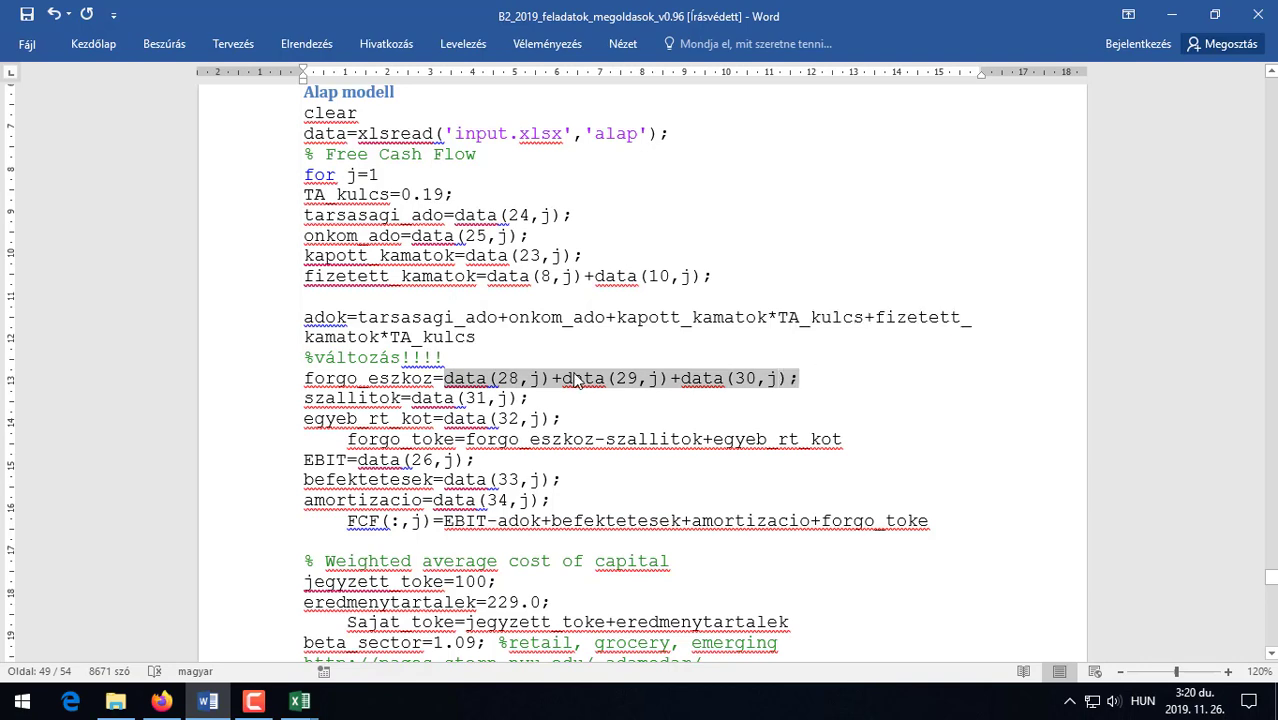
left_click(725, 378)
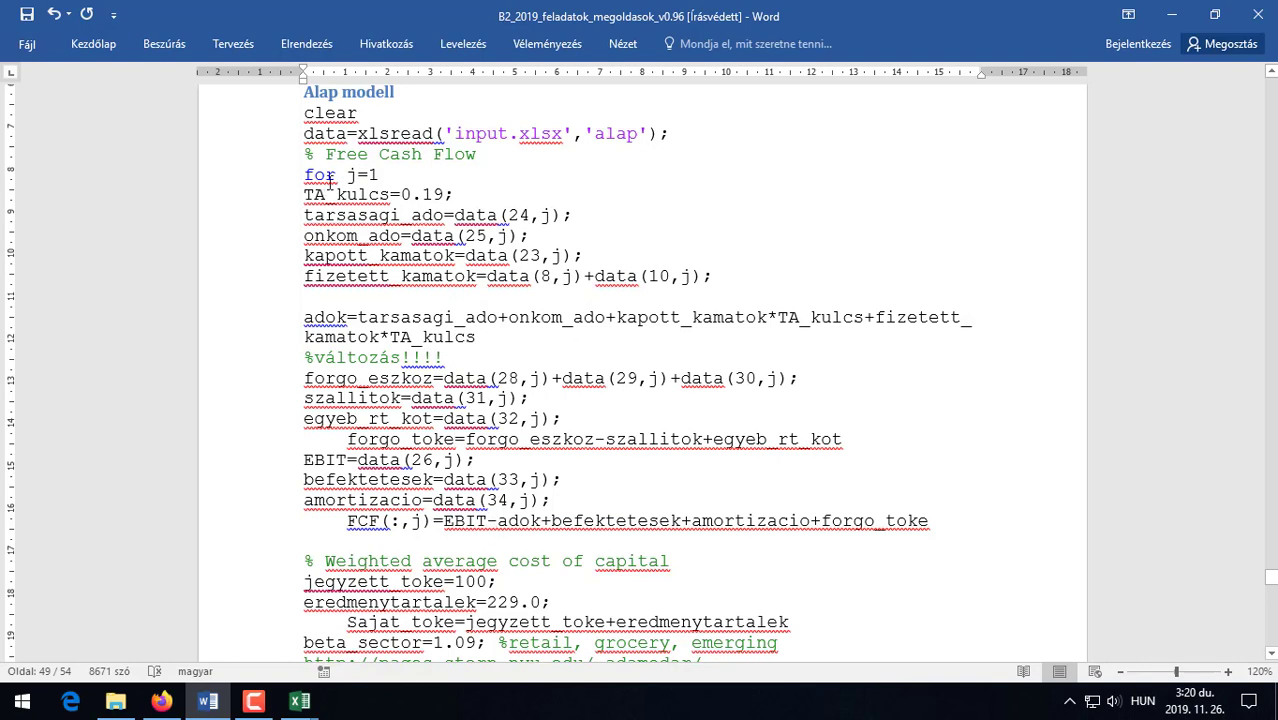
left_click_drag(346, 175, 383, 175)
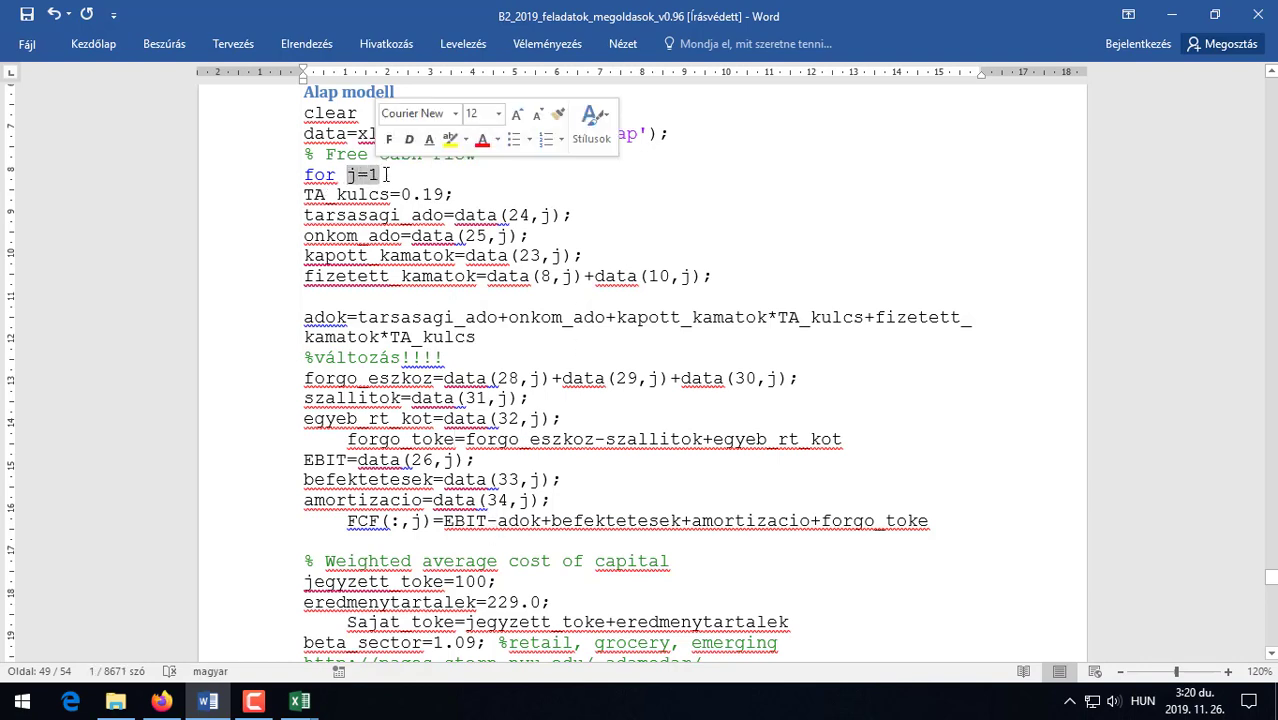
left_click(384, 175)
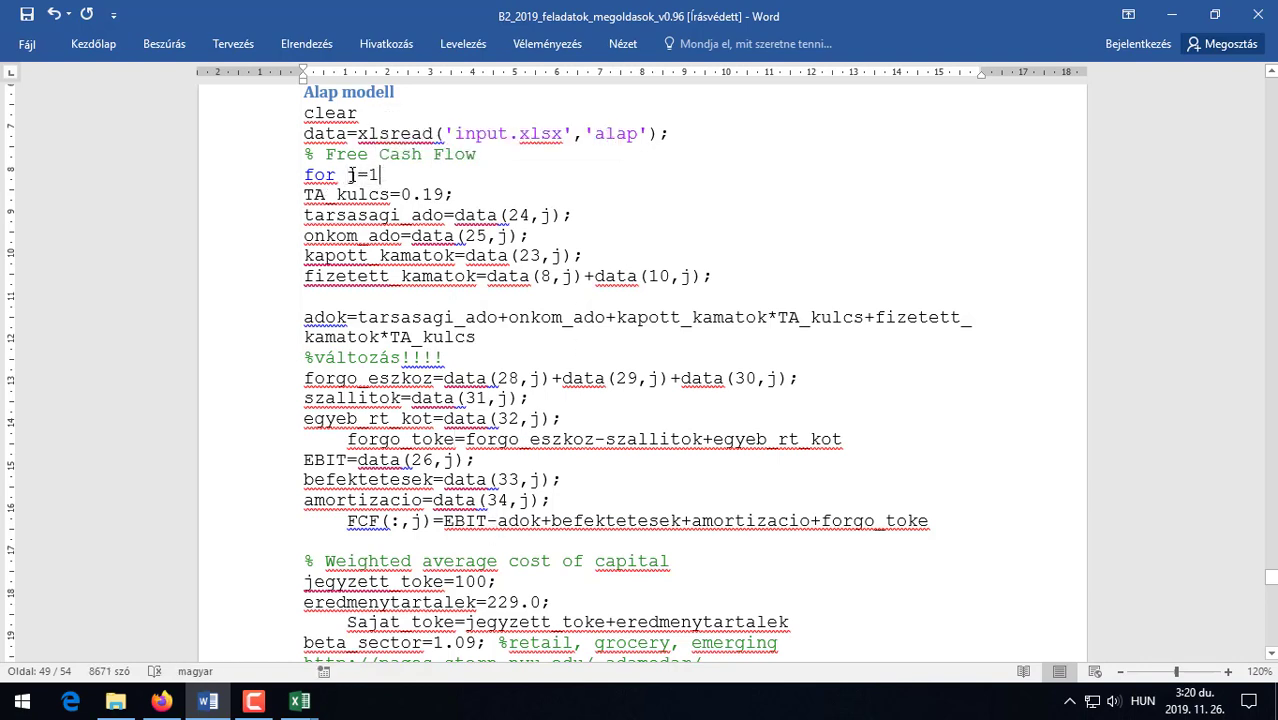
left_click_drag(346, 175, 385, 175)
left_click(386, 175)
scroll(422, 322, "down", 3)
scroll(370, 197, "up", 4)
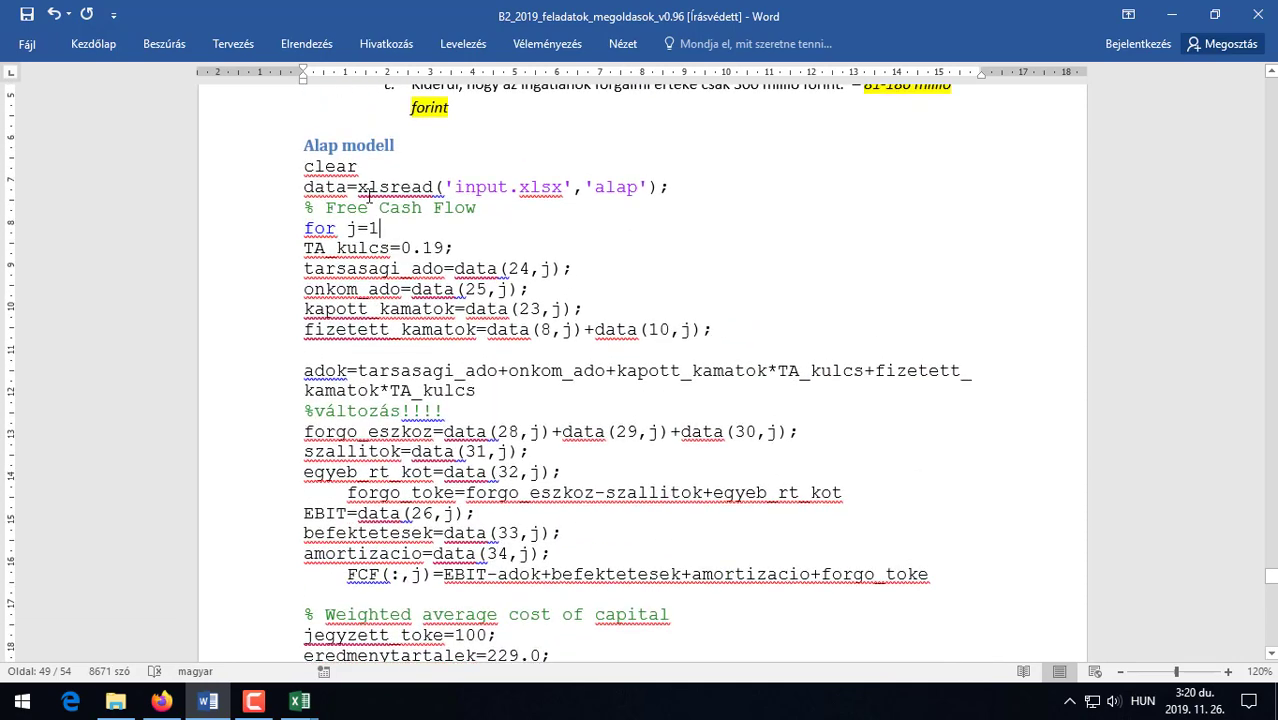
Read through the base model's WACC, Discounted Cashflow and salvage value code, and continue to the "Devizás" section.
scroll(405, 291, "down", 7)
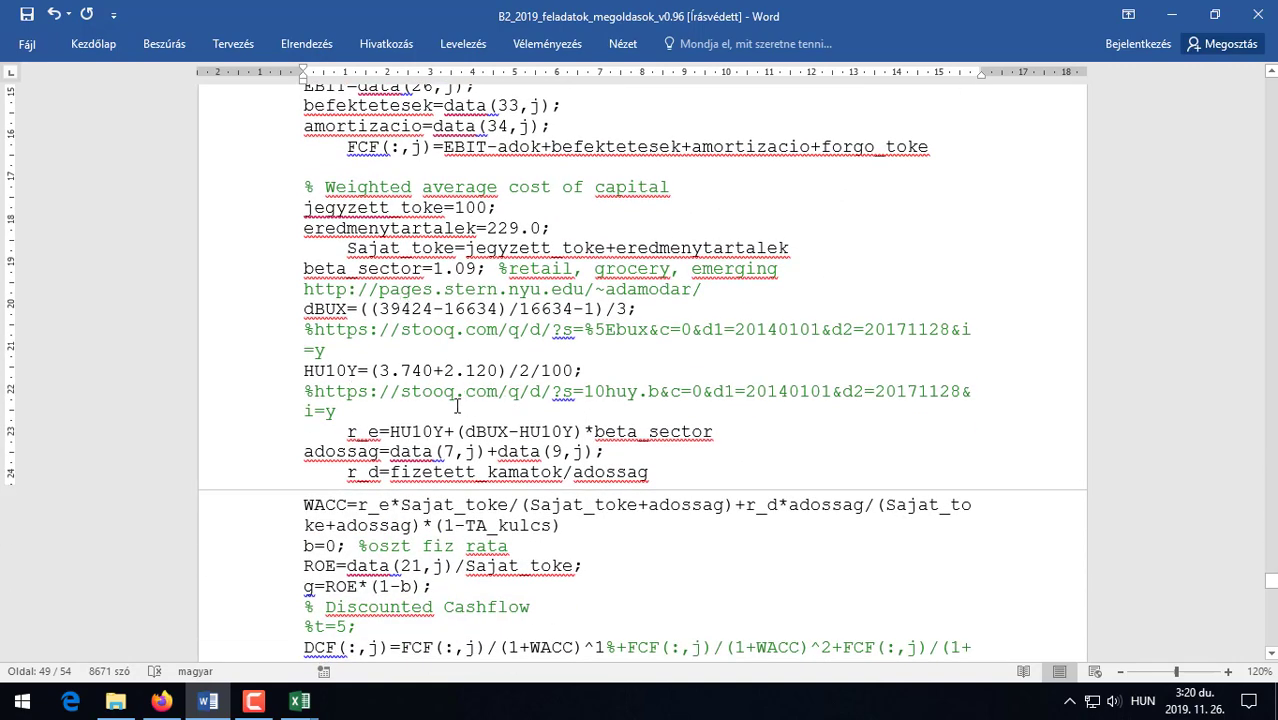
scroll(400, 395, "down", 4)
scroll(475, 371, "down", 2)
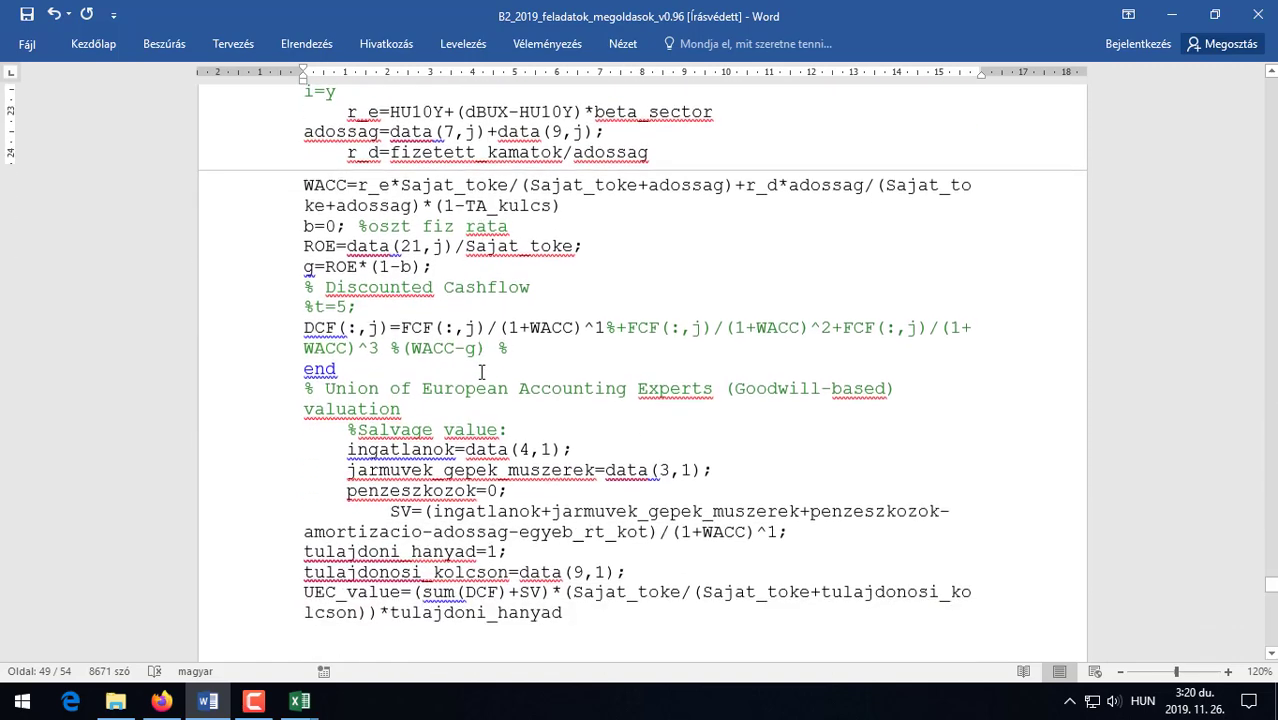
scroll(481, 371, "down", 3)
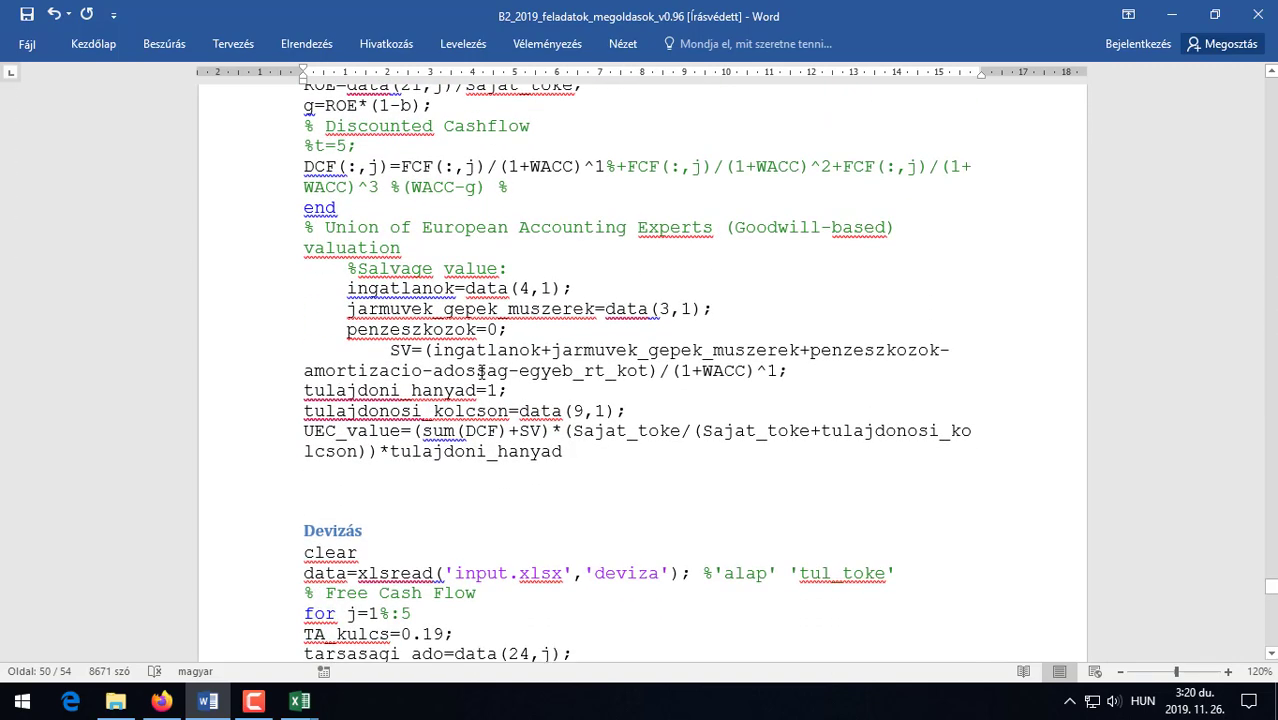
scroll(481, 371, "down", 7)
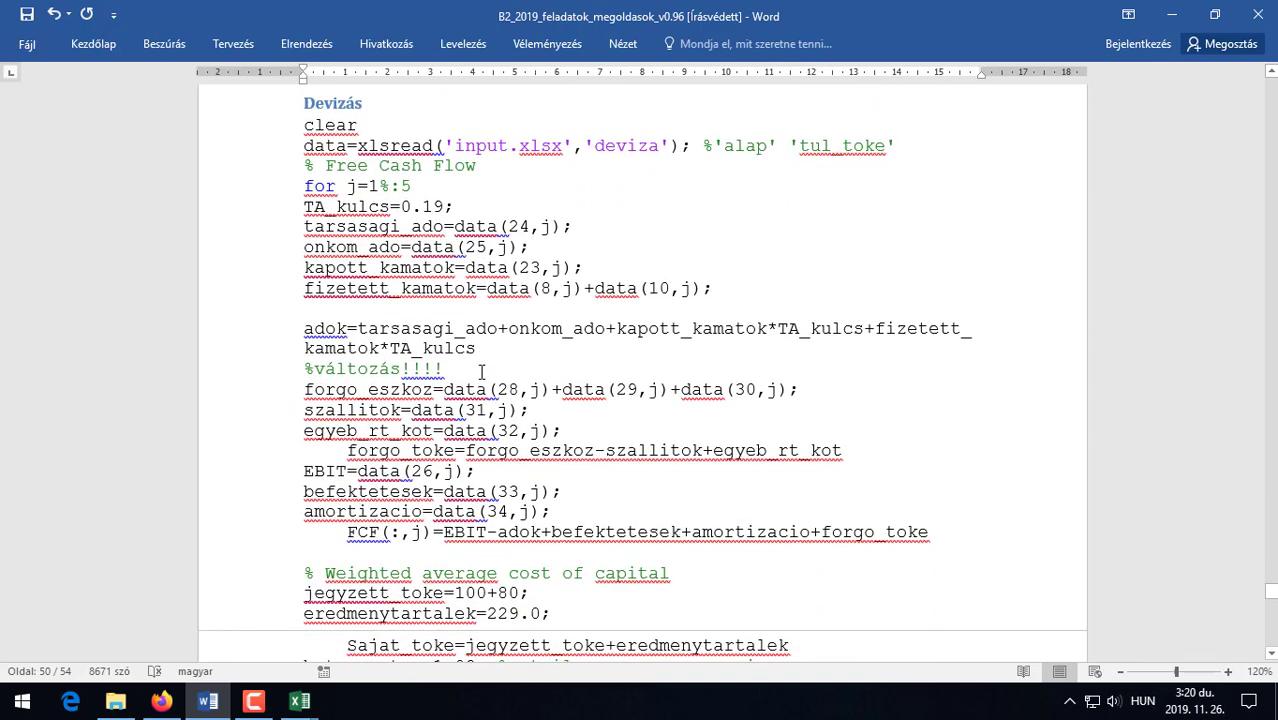